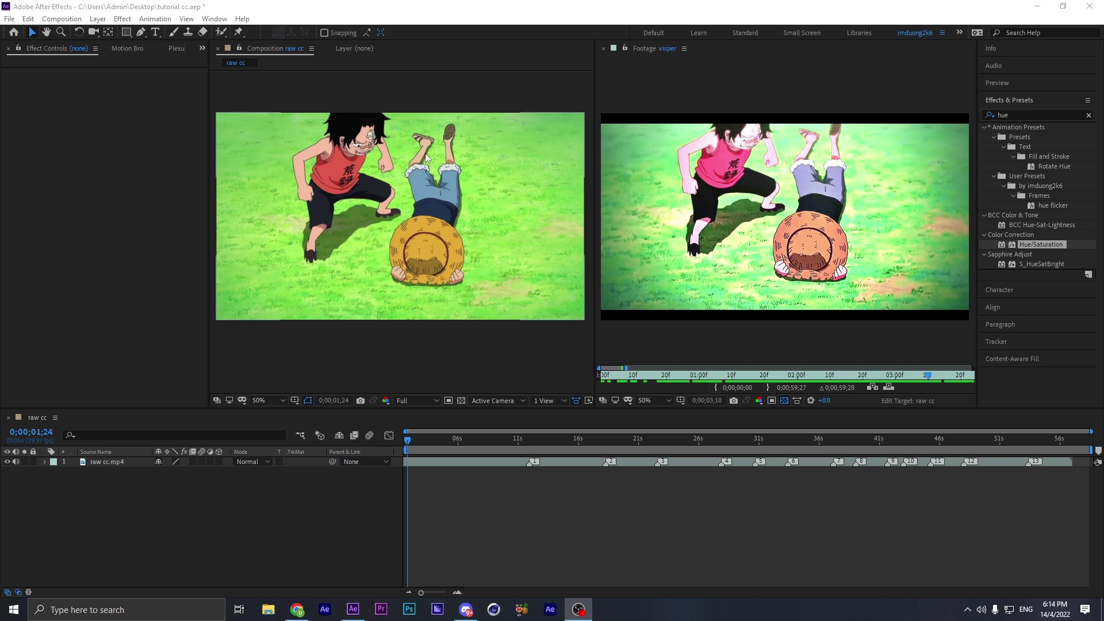
# Add a new adjustment layer above raw cc.mp4 in the raw cc composition.
pyautogui.click(436, 94)
pyautogui.click(618, 88)
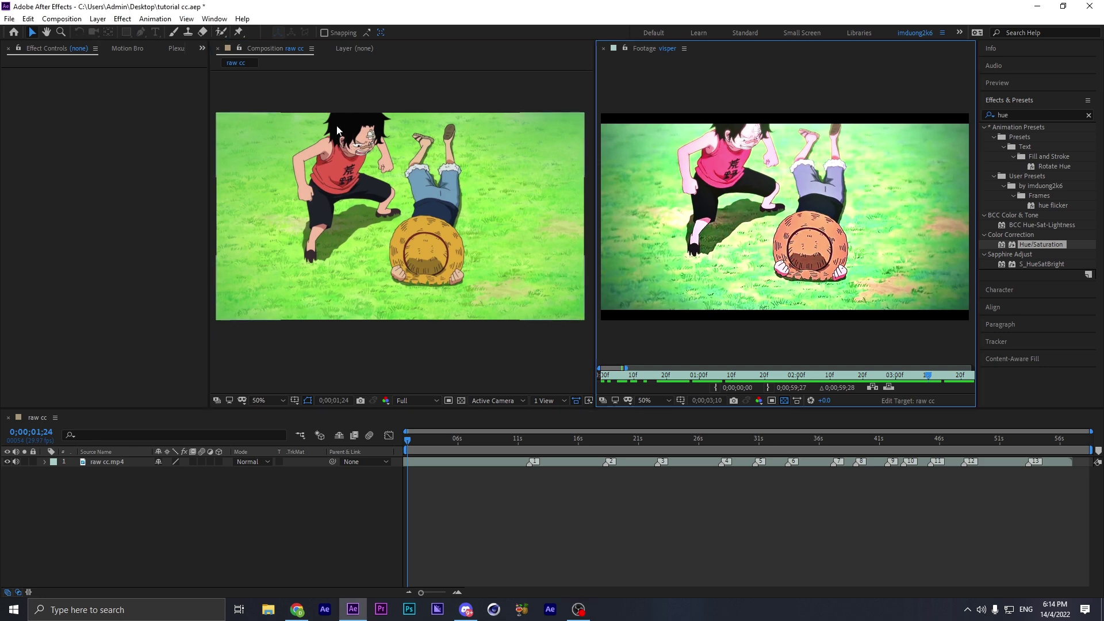
pyautogui.click(223, 517)
pyautogui.rightClick(104, 499)
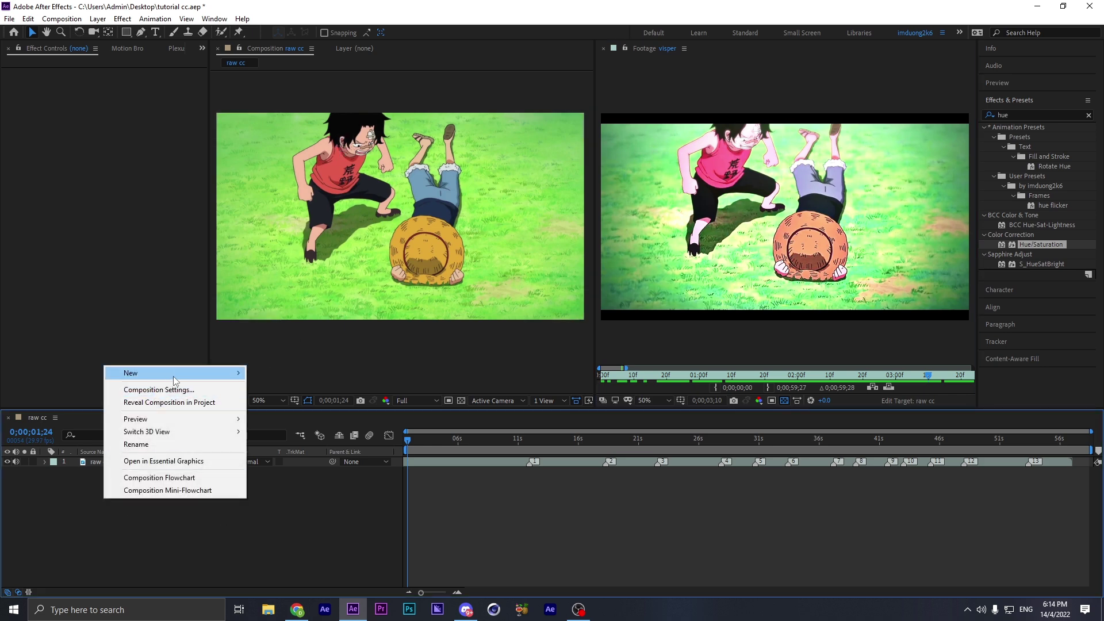
pyautogui.moveTo(175, 381)
pyautogui.click(290, 465)
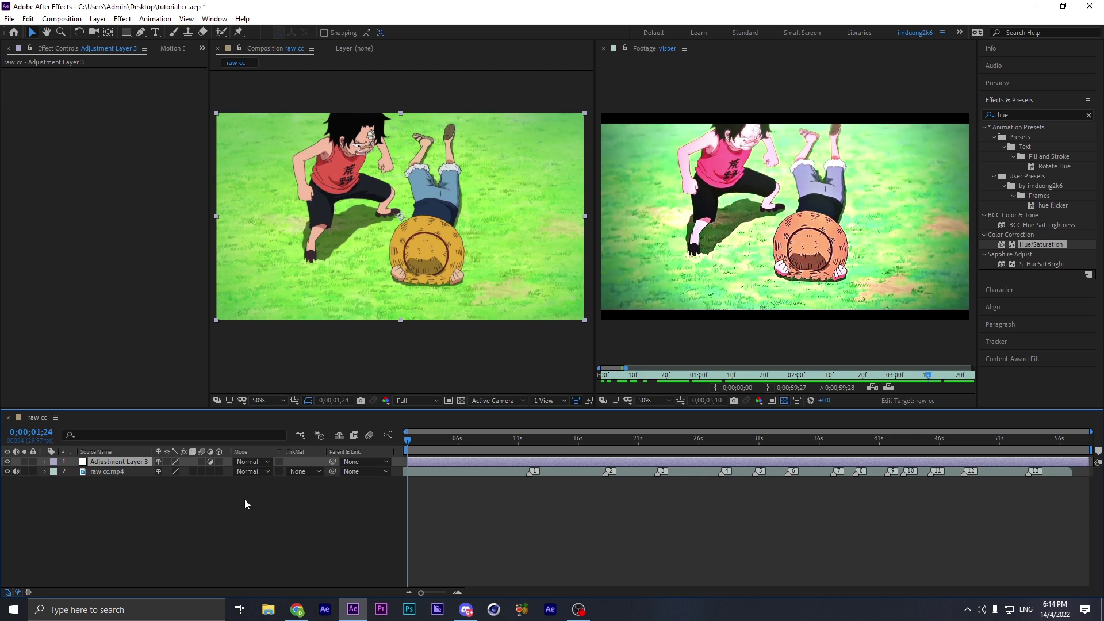
# Create a 1280 x 720 px black solid above the adjustment layer.
pyautogui.click(236, 512)
pyautogui.hotkey('ctrl', 'y')
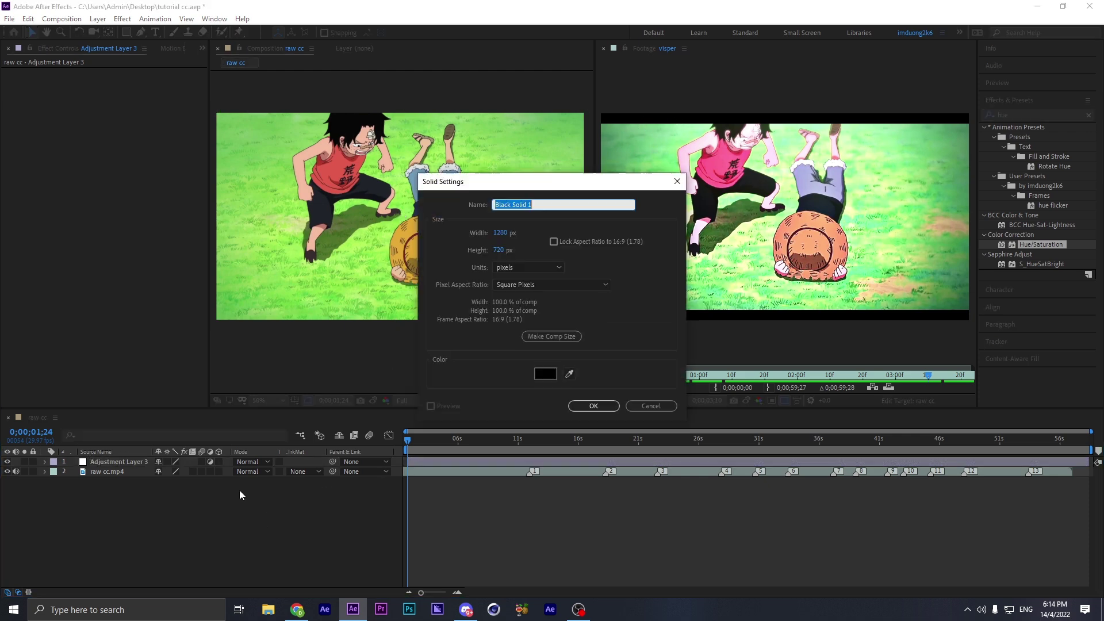
pyautogui.press('Return')
# Apply CC Jaws to the black solid, set Height to 0% and raise Completion until only thin letterbox bars remain.
pyautogui.hotkey('ctrl', 'space')
pyautogui.write('cc jaws')
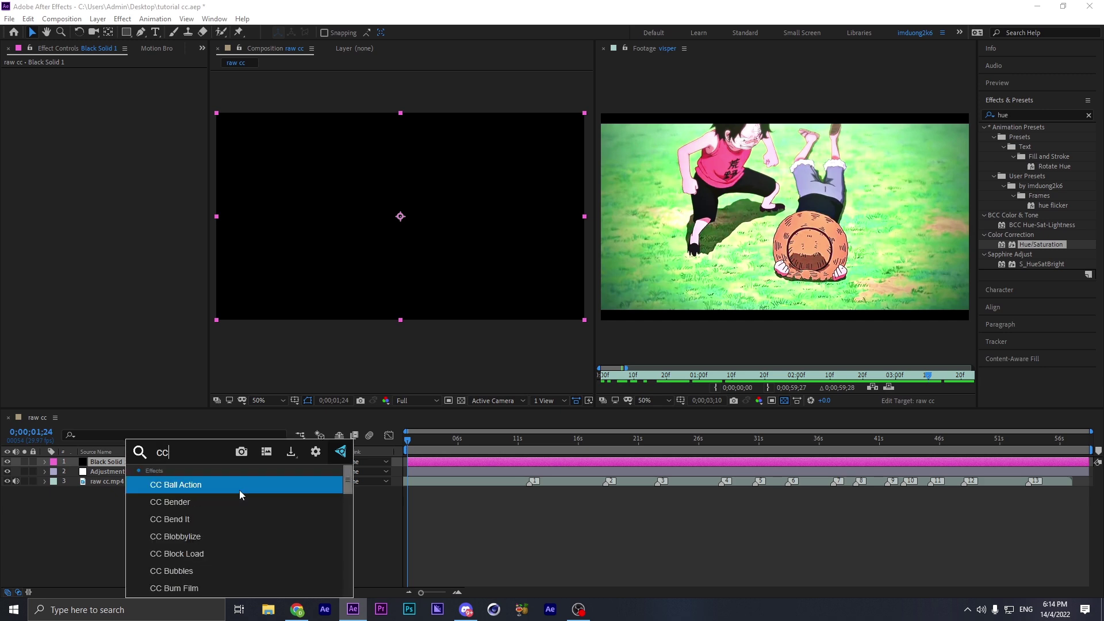
pyautogui.press('Return')
pyautogui.moveTo(116, 134); pyautogui.dragTo(35, 135)
pyautogui.click(118, 82)
pyautogui.write('9')
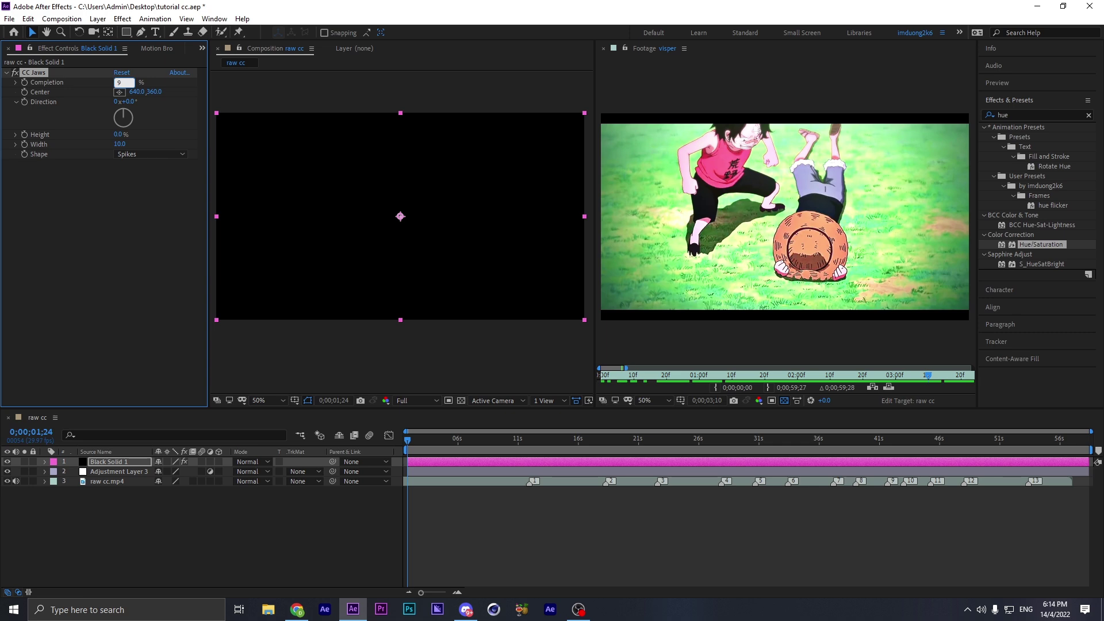
pyautogui.write('9')
pyautogui.press('Return')
# Apply the Curves effect to the adjustment layer.
pyautogui.click(112, 474)
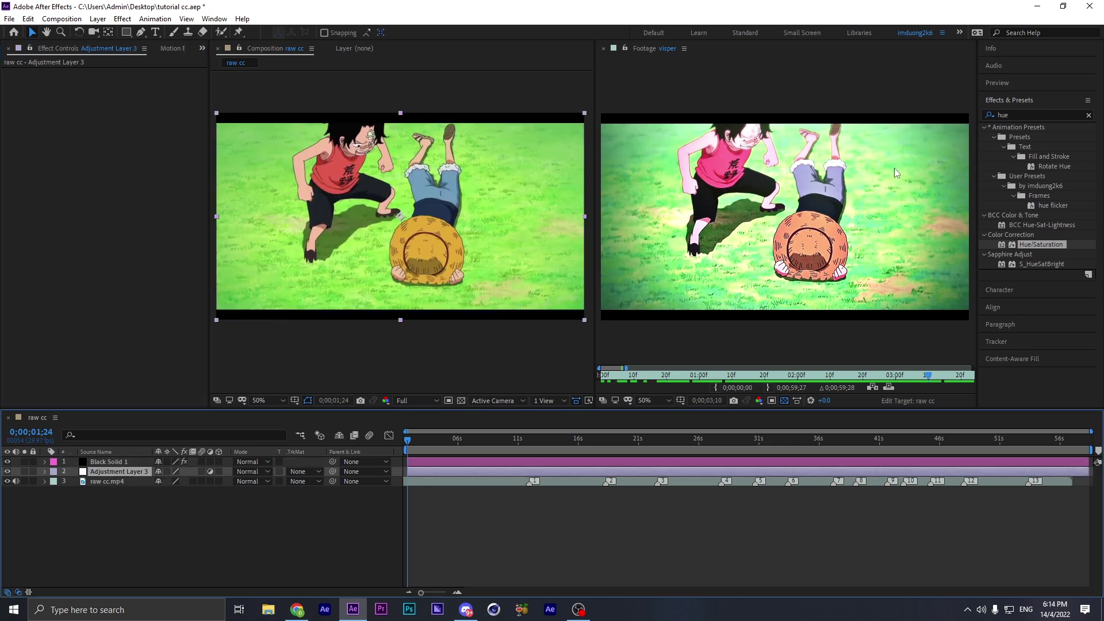
pyautogui.click(1009, 114)
pyautogui.press('BackSpace')
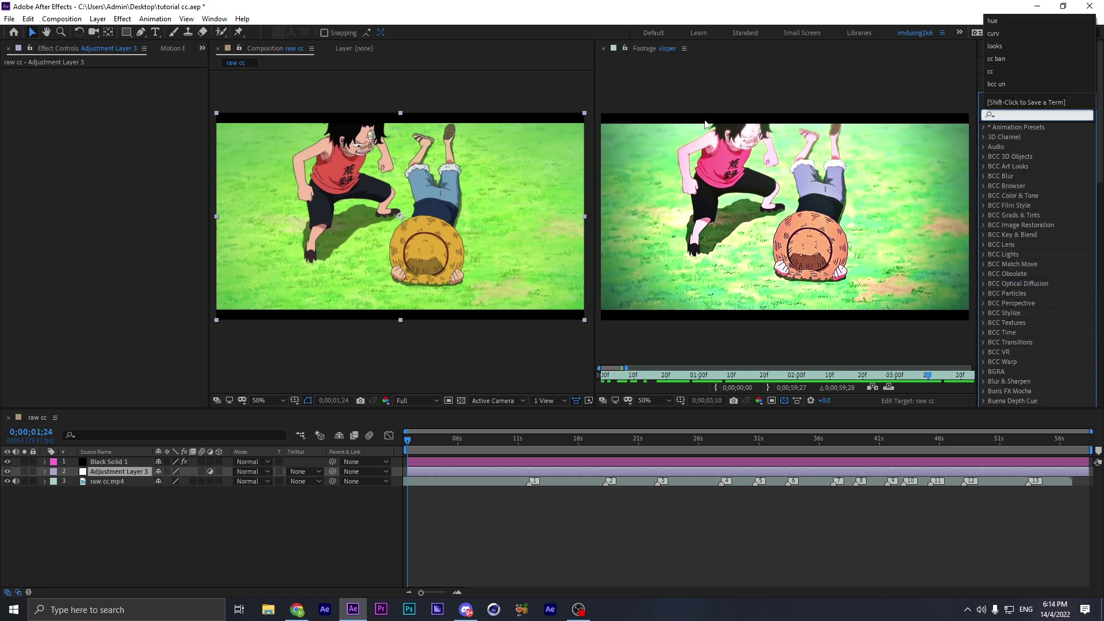
pyautogui.write('curve')
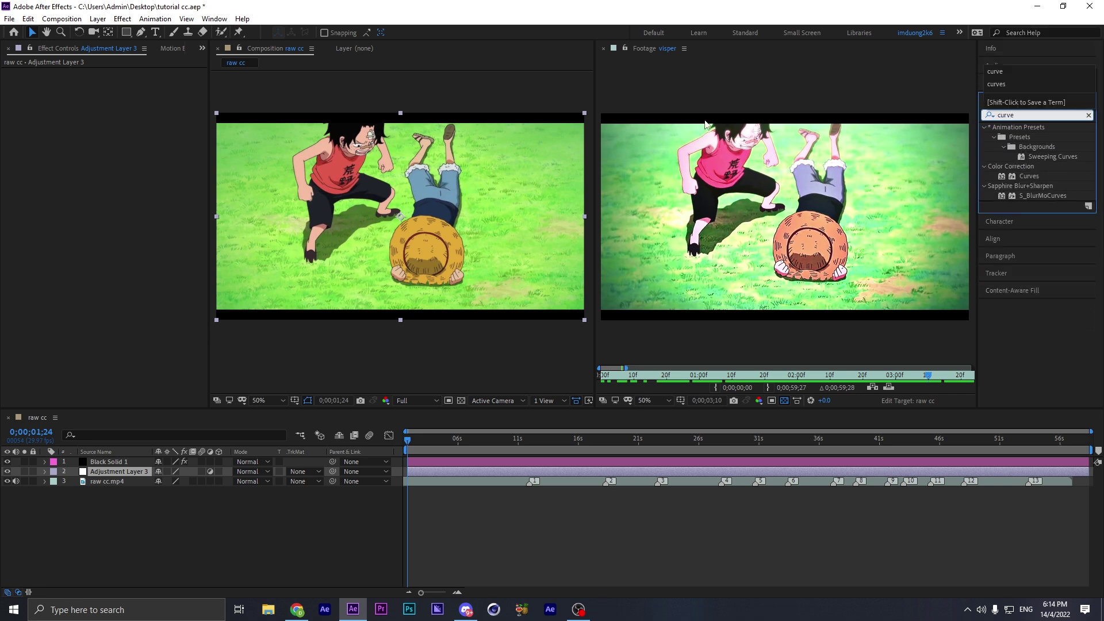
pyautogui.doubleClick(1026, 176)
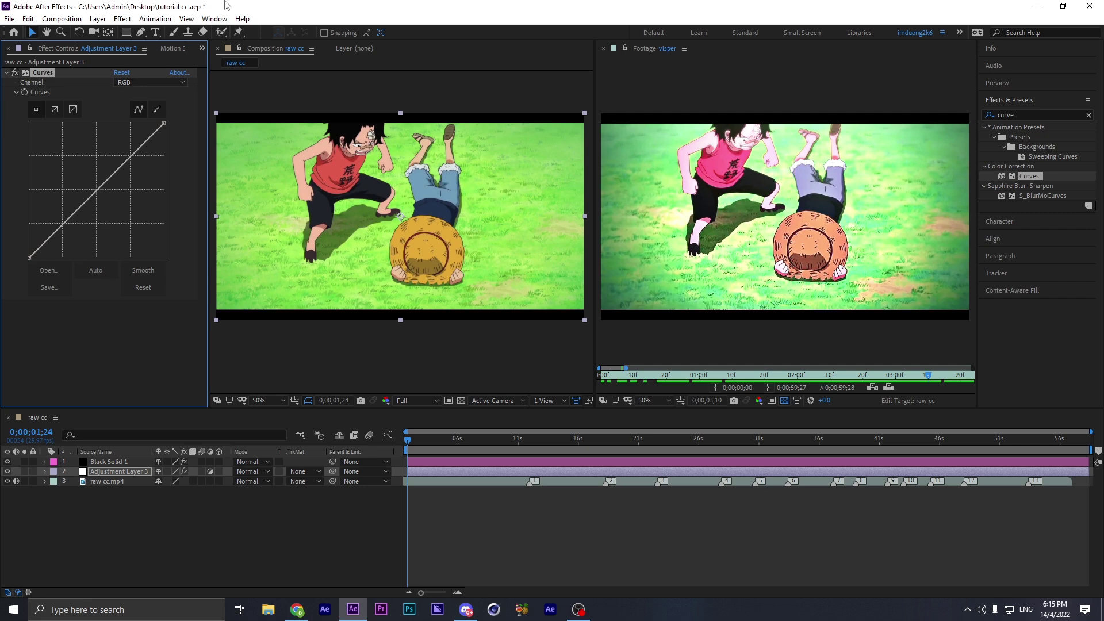
# Apply the RG Magic Bullet Looks effect to the adjustment layer below Curves.
pyautogui.click(1028, 113)
pyautogui.write('looks')
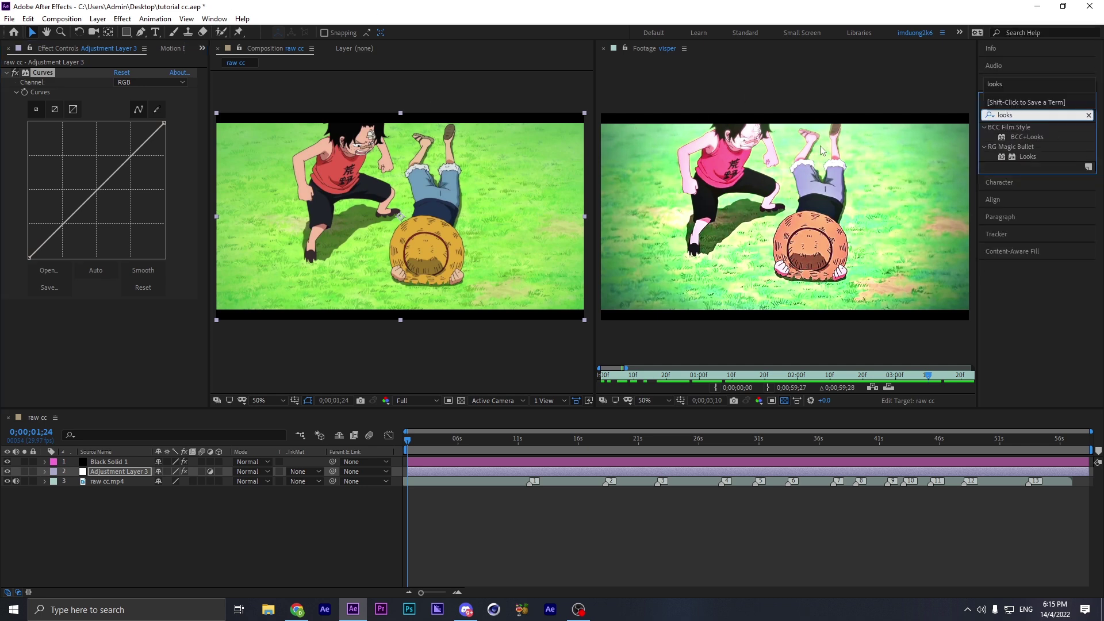
pyautogui.doubleClick(1027, 156)
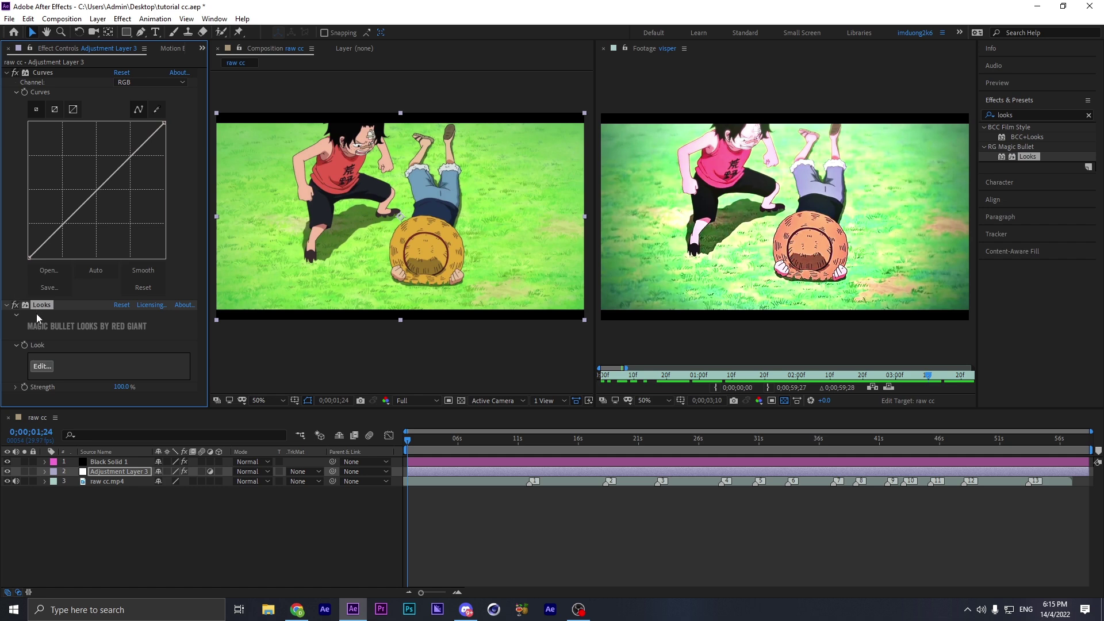
# Open the Looks editor and add Grad Exposure, Contrast and Shadows/Highlights to the Subject stage.
pyautogui.click(41, 368)
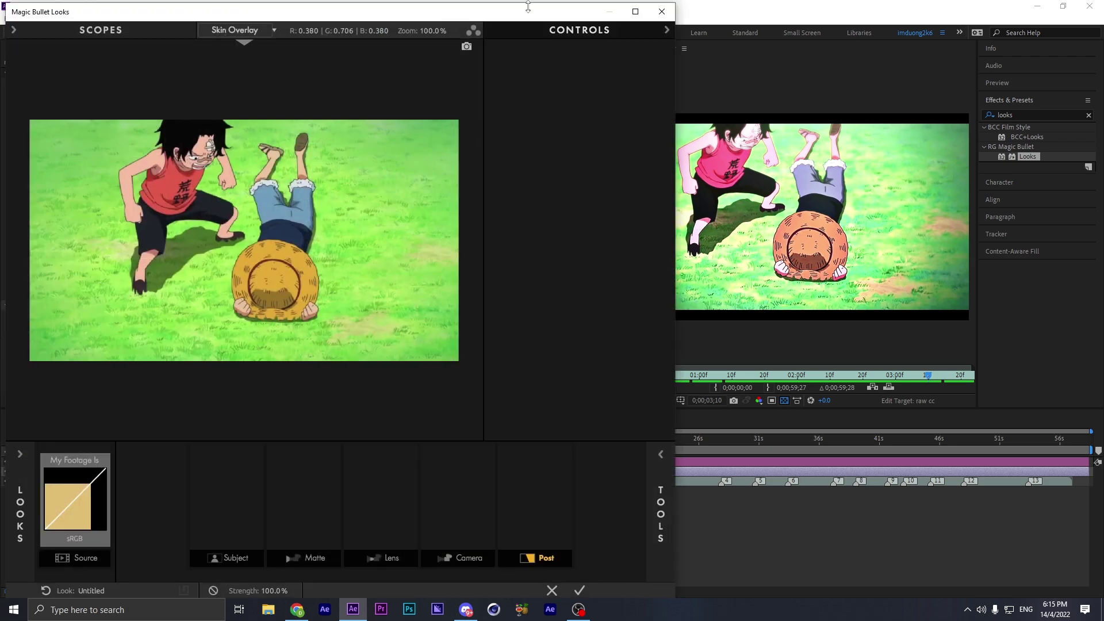
pyautogui.moveTo(515, 19); pyautogui.dragTo(489, 20)
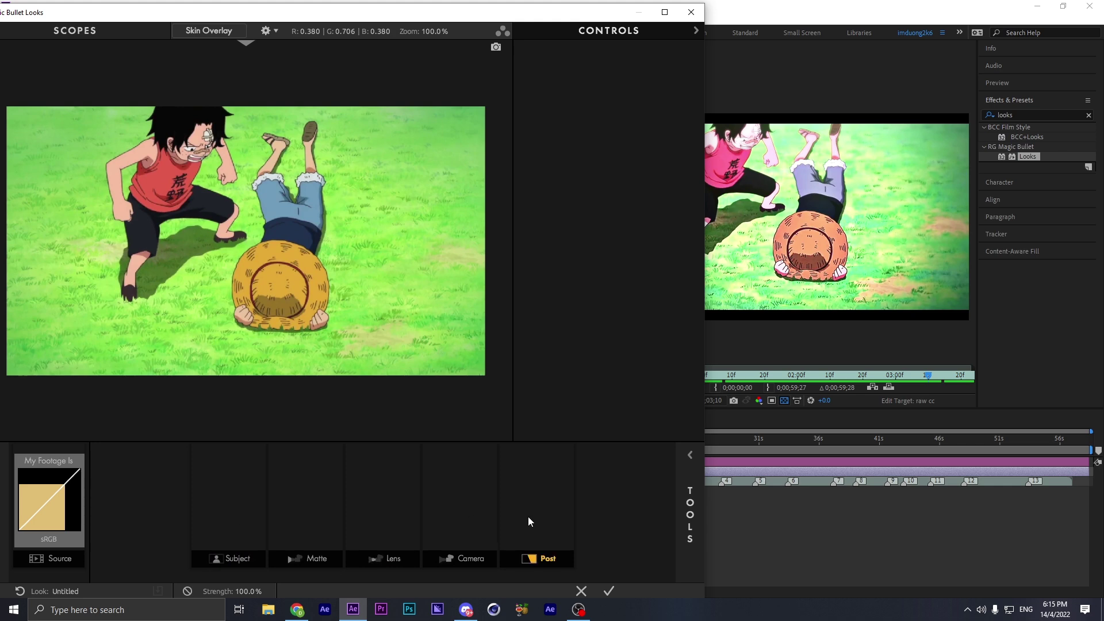
pyautogui.click(259, 521)
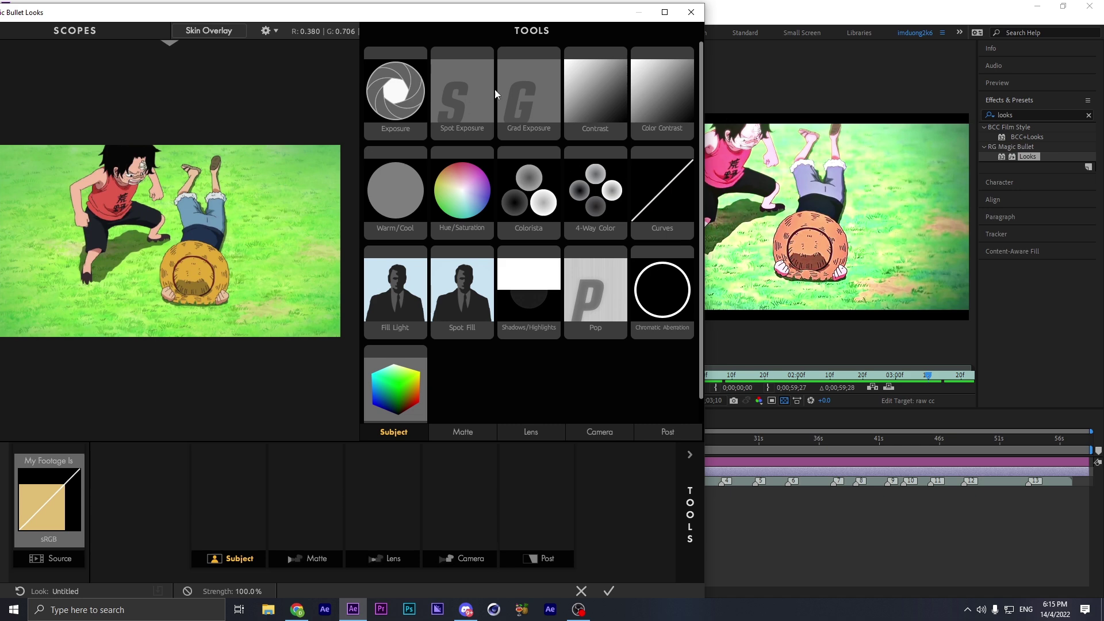
pyautogui.doubleClick(523, 102)
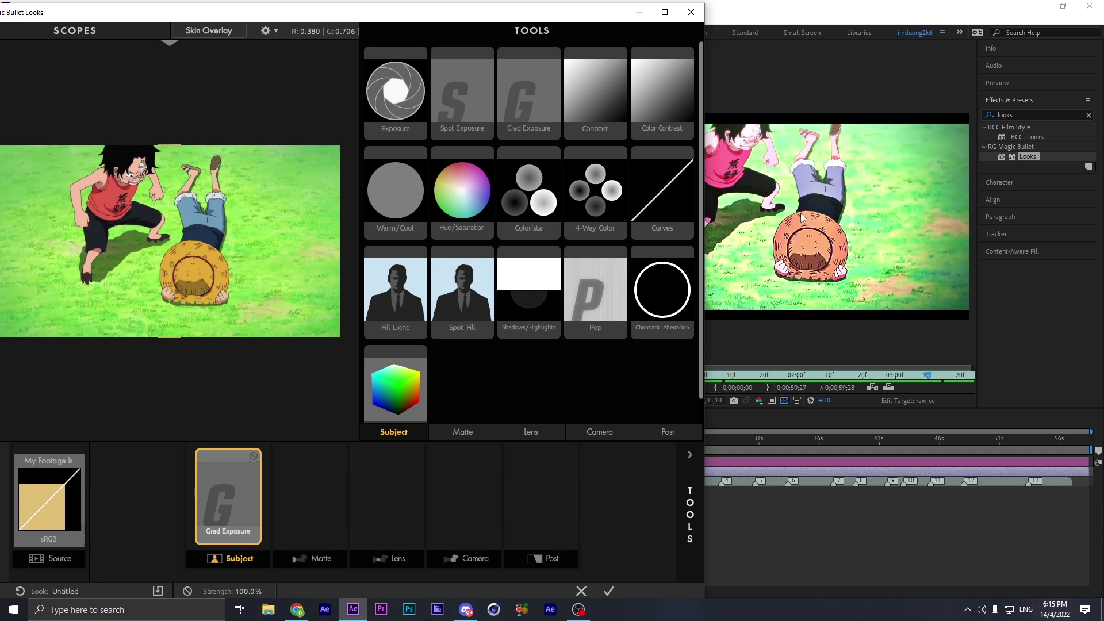
pyautogui.doubleClick(604, 115)
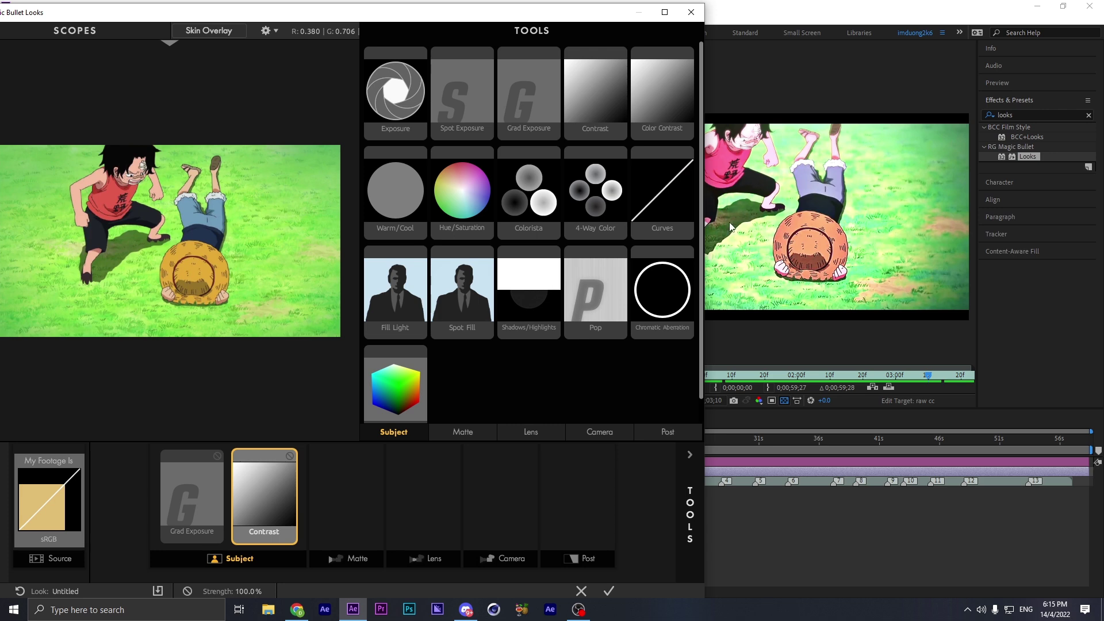
pyautogui.doubleClick(528, 282)
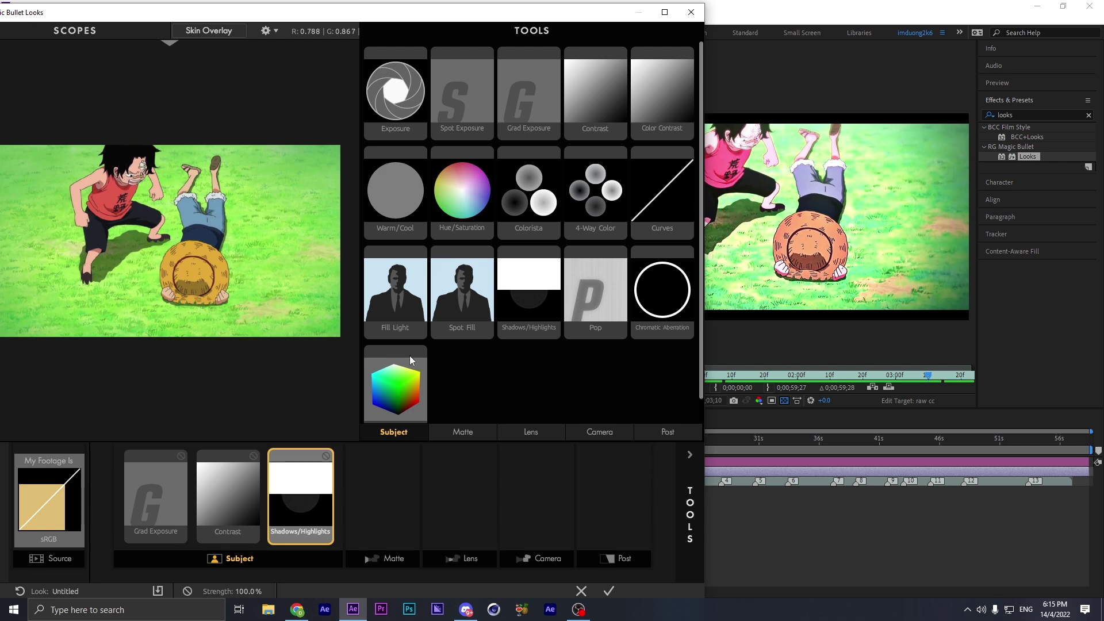
pyautogui.scroll(-1, 535, 334)
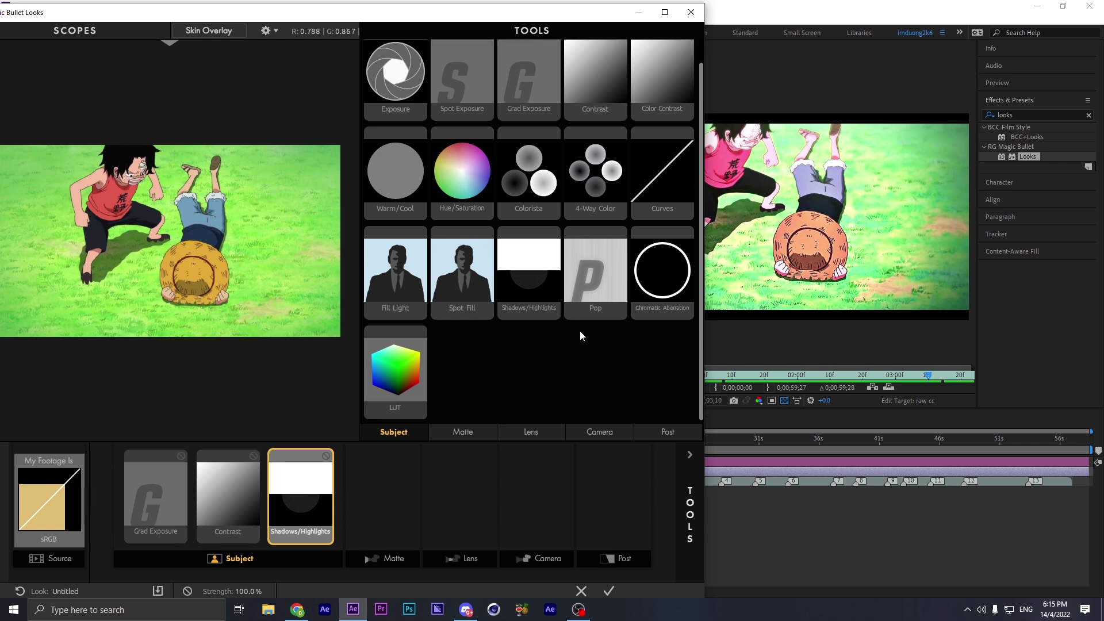
pyautogui.scroll(1, 575, 323)
# Add Lens Vignette and Edge Softness to the Lens stage of the look.
pyautogui.click(387, 504)
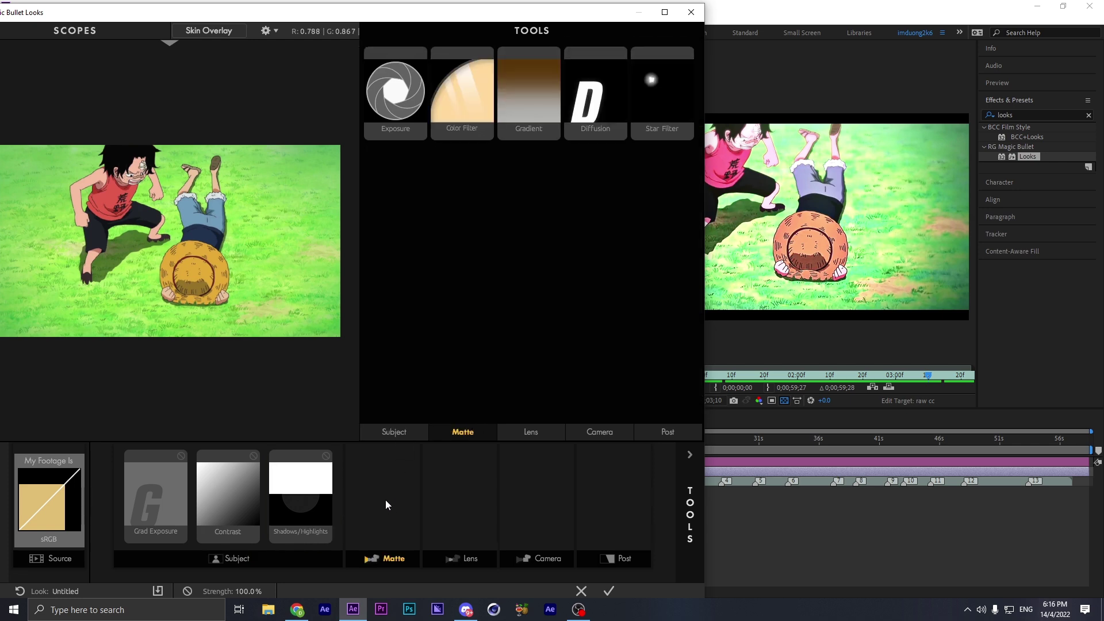
pyautogui.click(439, 505)
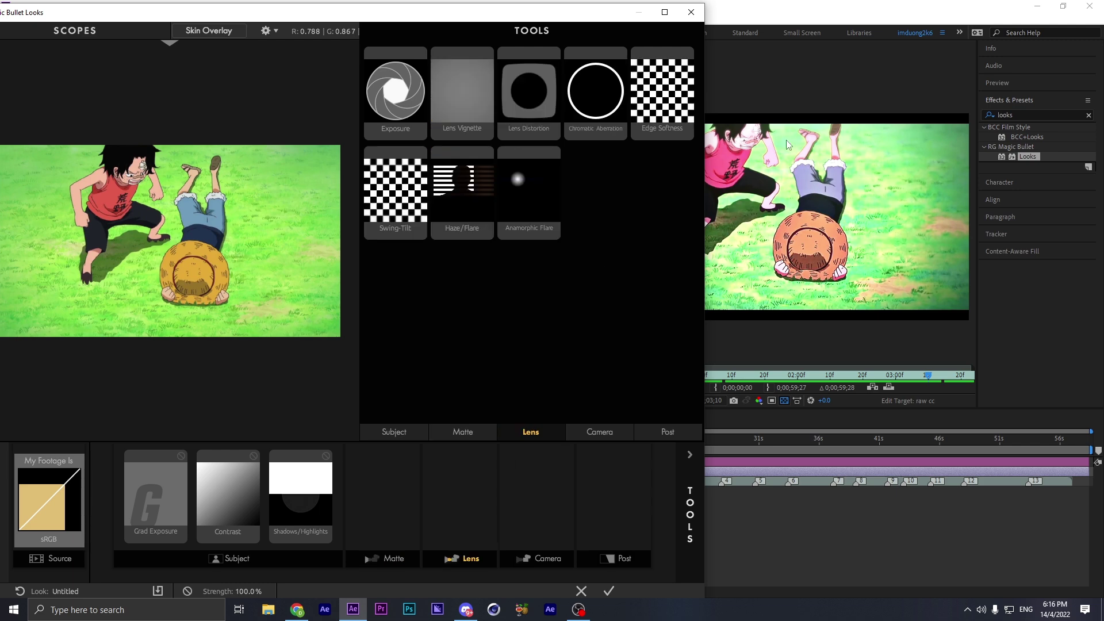
pyautogui.moveTo(547, 16); pyautogui.dragTo(436, 556)
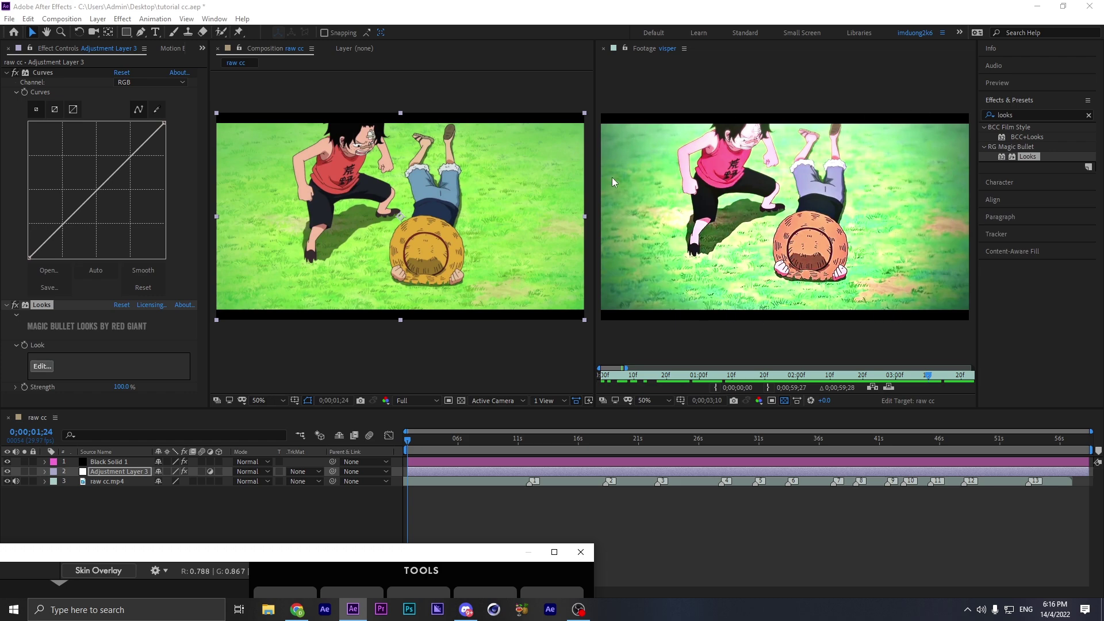
pyautogui.moveTo(293, 559); pyautogui.dragTo(499, 55)
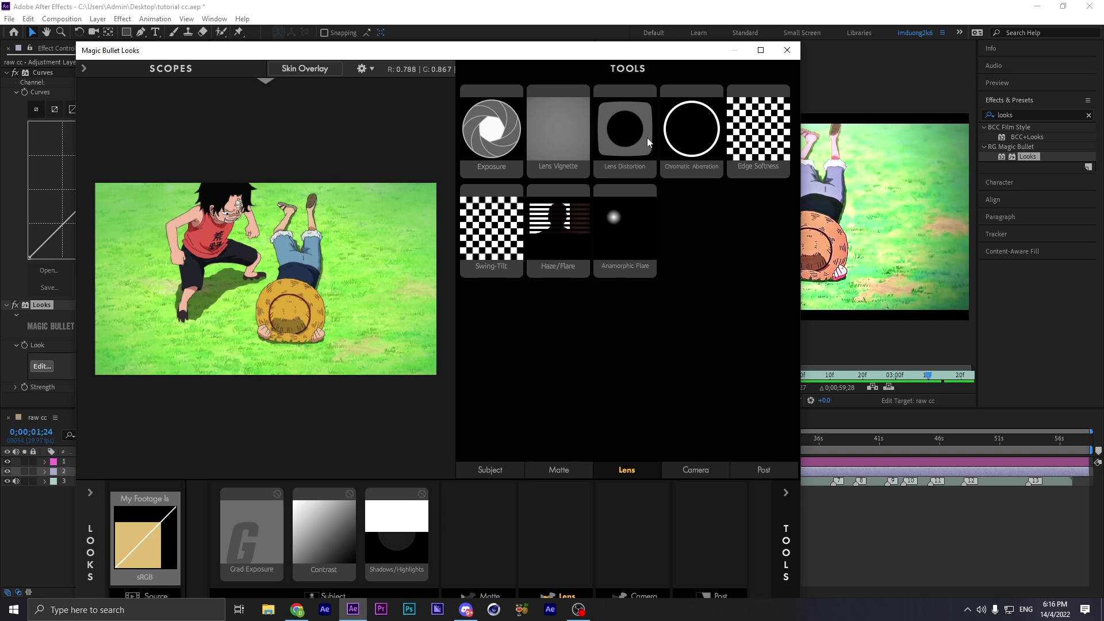
pyautogui.click(565, 150)
pyautogui.click(750, 142)
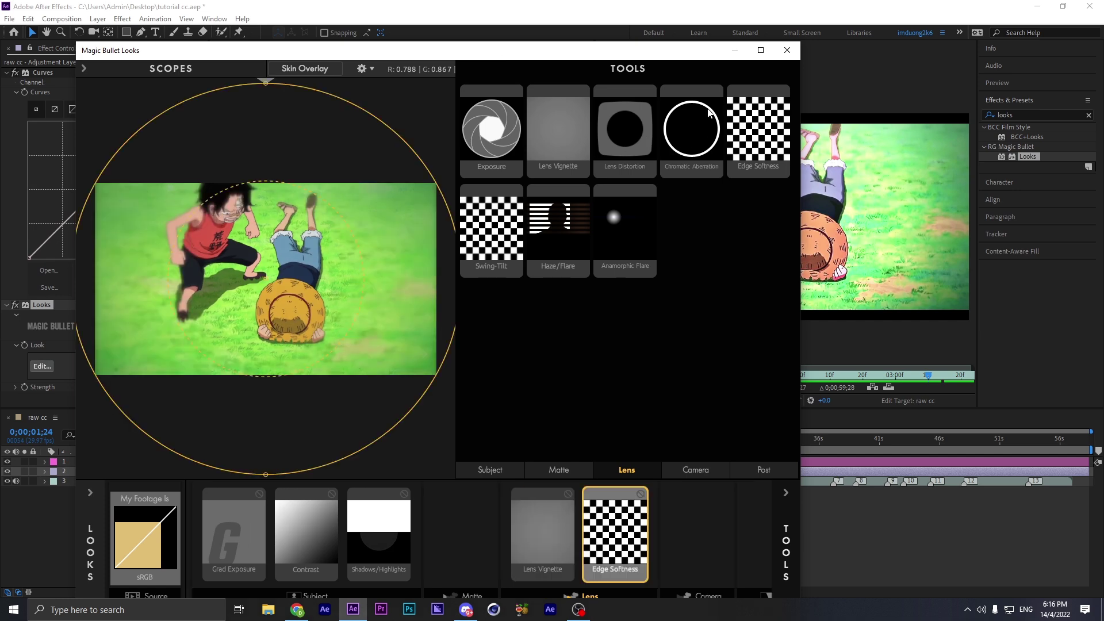
# Compare the Looks preview with the visper reference footage, zooming in and temporarily disabling Edge Softness to examine its blur.
pyautogui.moveTo(648, 54); pyautogui.dragTo(480, 33)
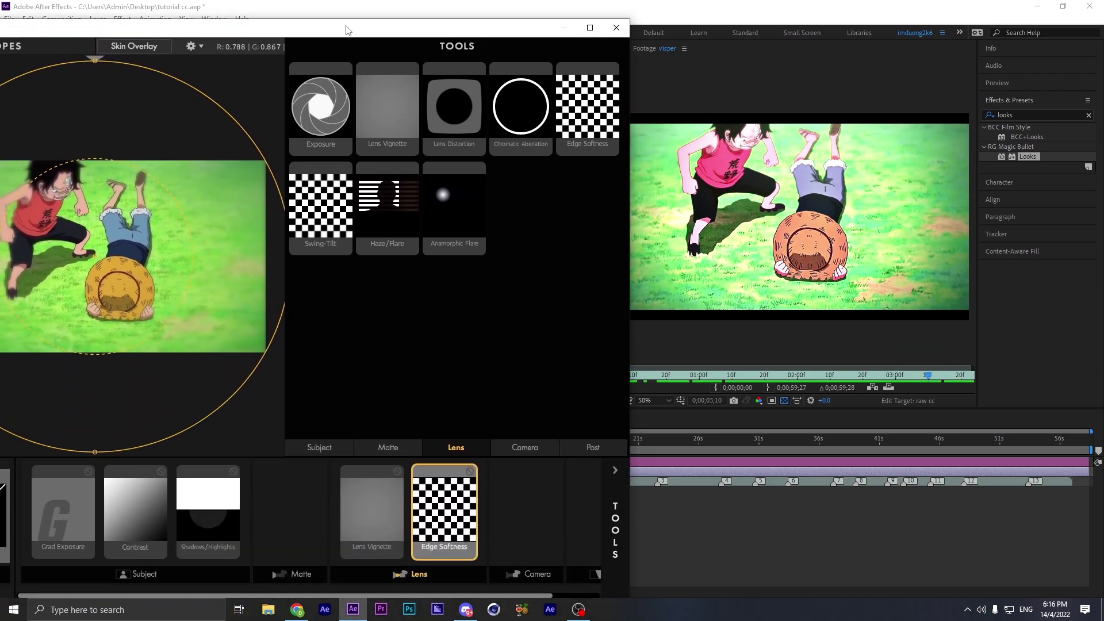
pyautogui.moveTo(349, 30); pyautogui.dragTo(619, 30)
pyautogui.scroll(3, 388, 296)
pyautogui.scroll(3, 388, 296)
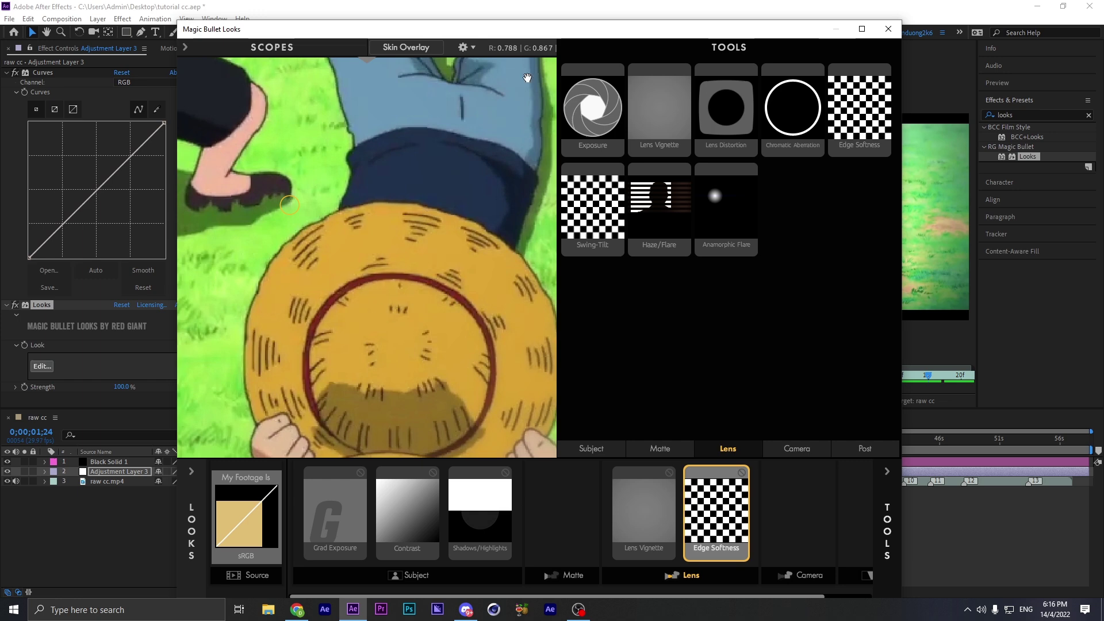
pyautogui.moveTo(592, 31); pyautogui.dragTo(259, 125)
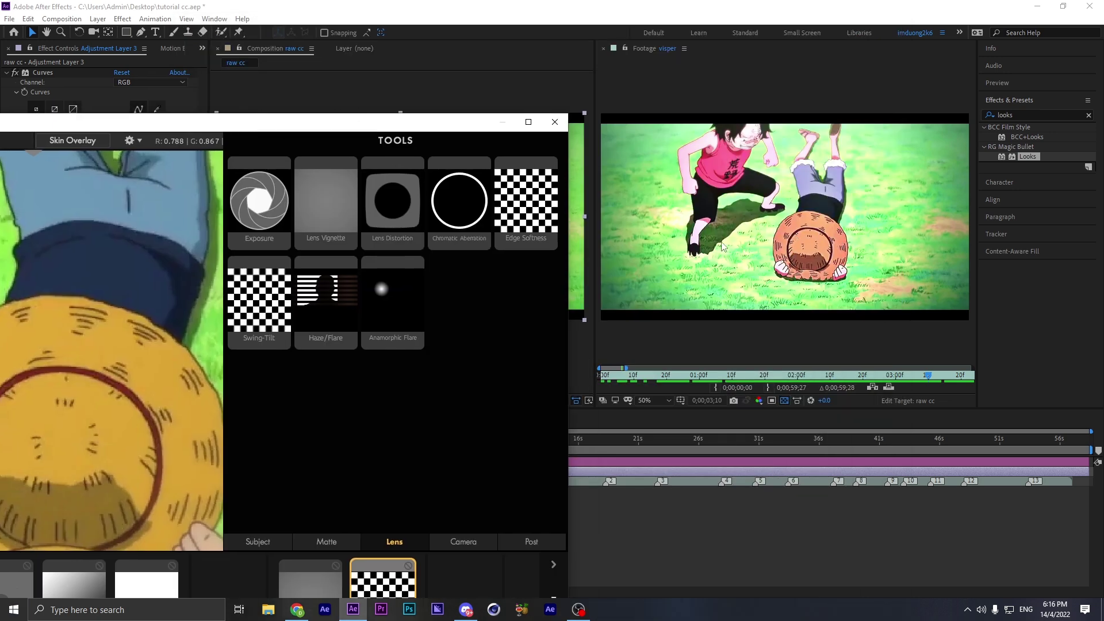
pyautogui.moveTo(318, 130); pyautogui.dragTo(533, 116)
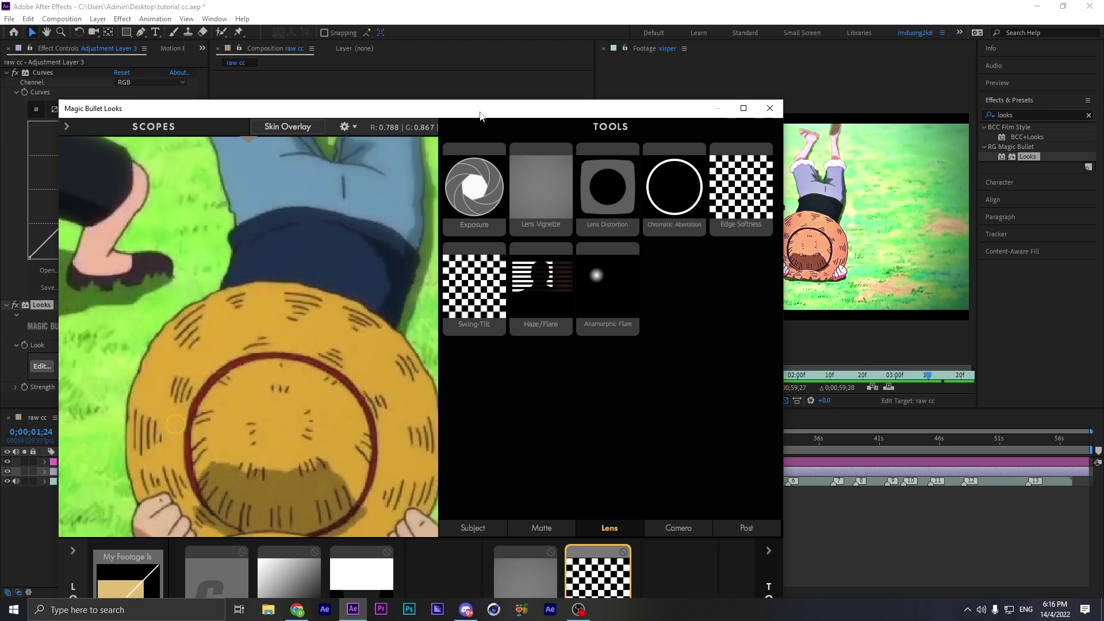
pyautogui.moveTo(481, 112); pyautogui.dragTo(681, 86)
pyautogui.scroll(-4, 426, 313)
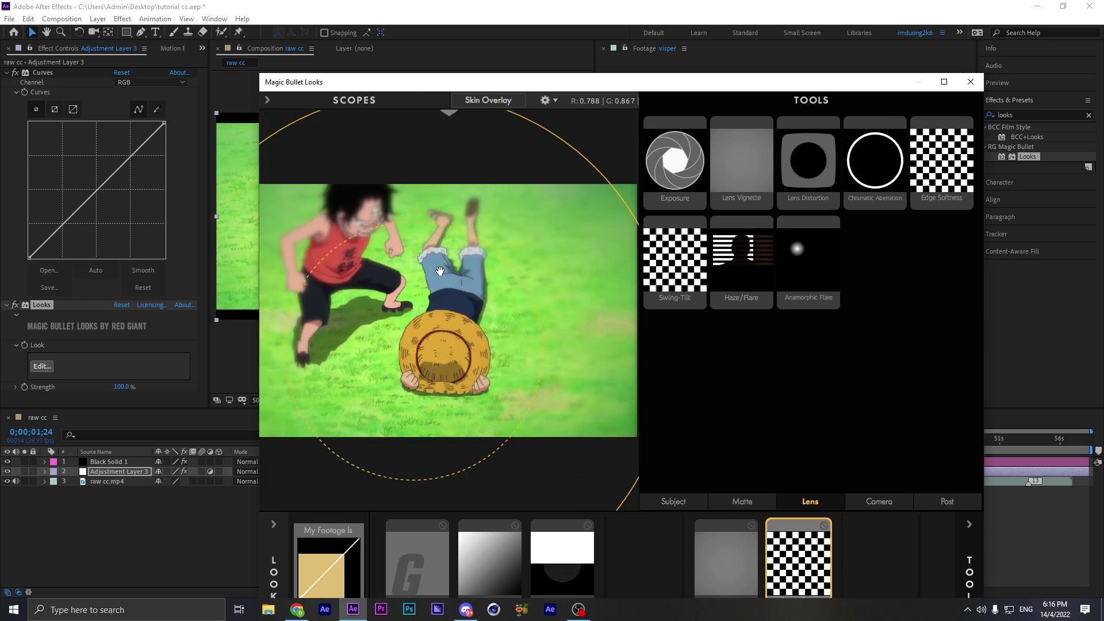
pyautogui.click(823, 528)
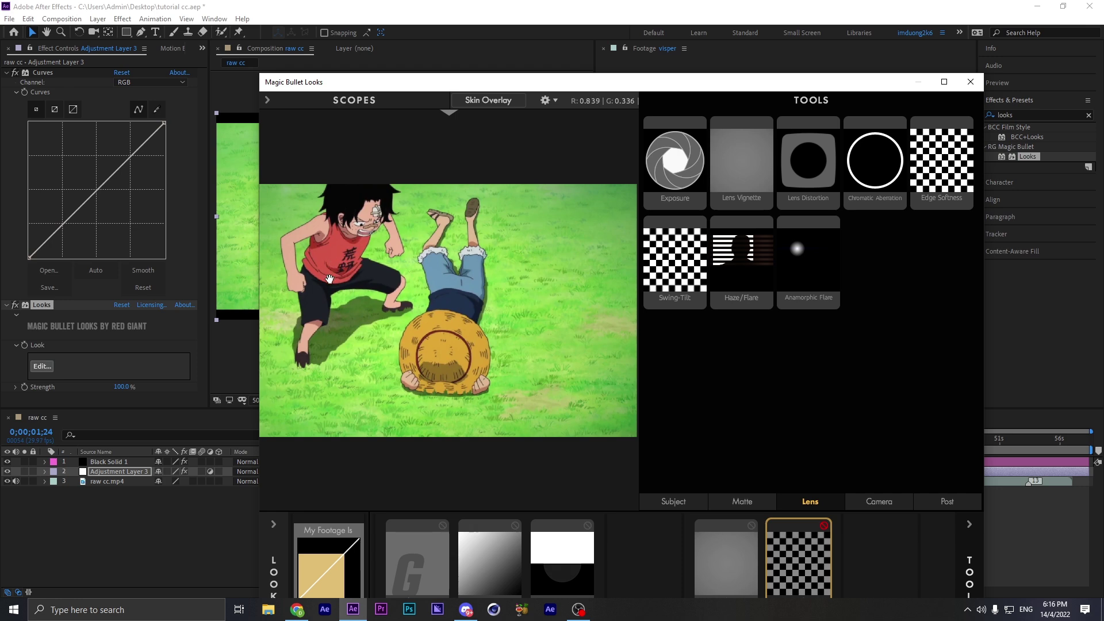
pyautogui.moveTo(619, 91); pyautogui.dragTo(394, 15)
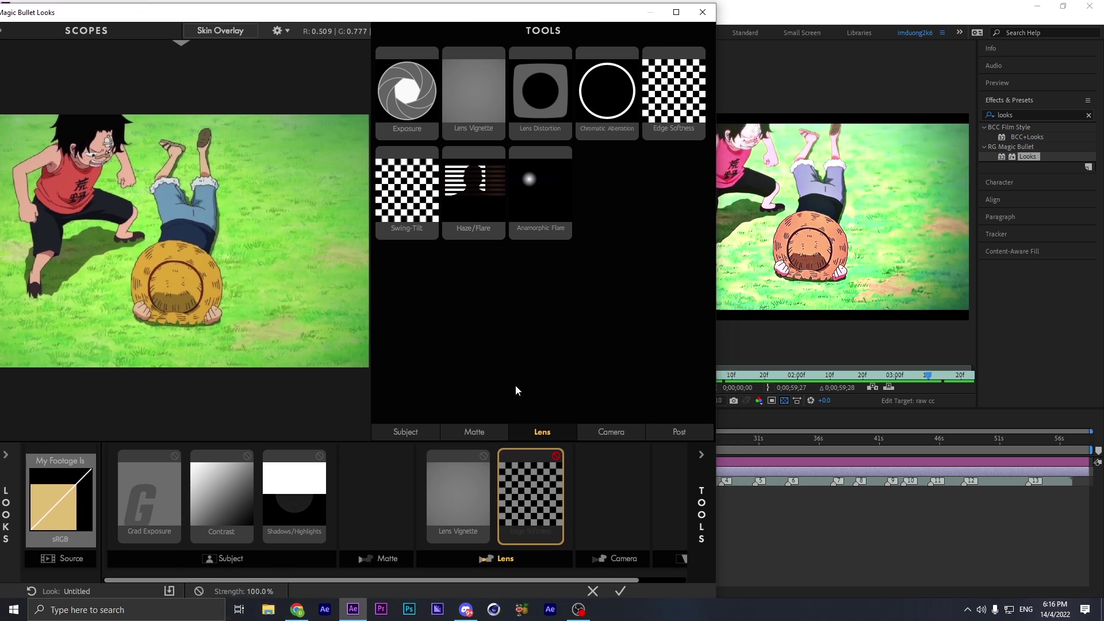
# Add HSL Colors to the Post stage of the look.
pyautogui.click(600, 494)
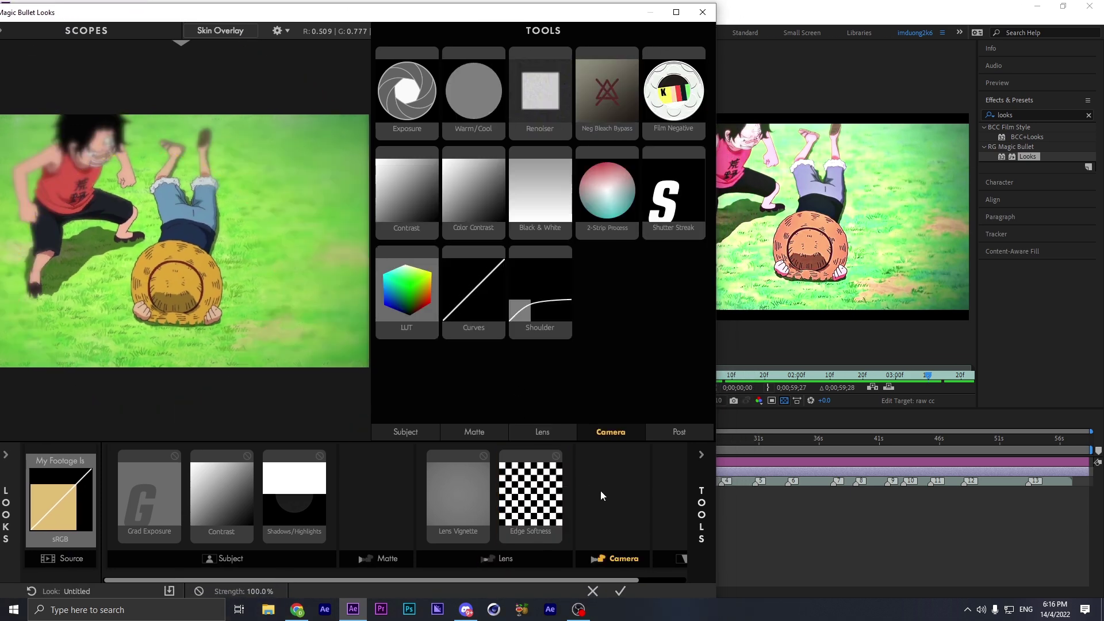
pyautogui.click(663, 493)
pyautogui.click(663, 489)
pyautogui.click(670, 483)
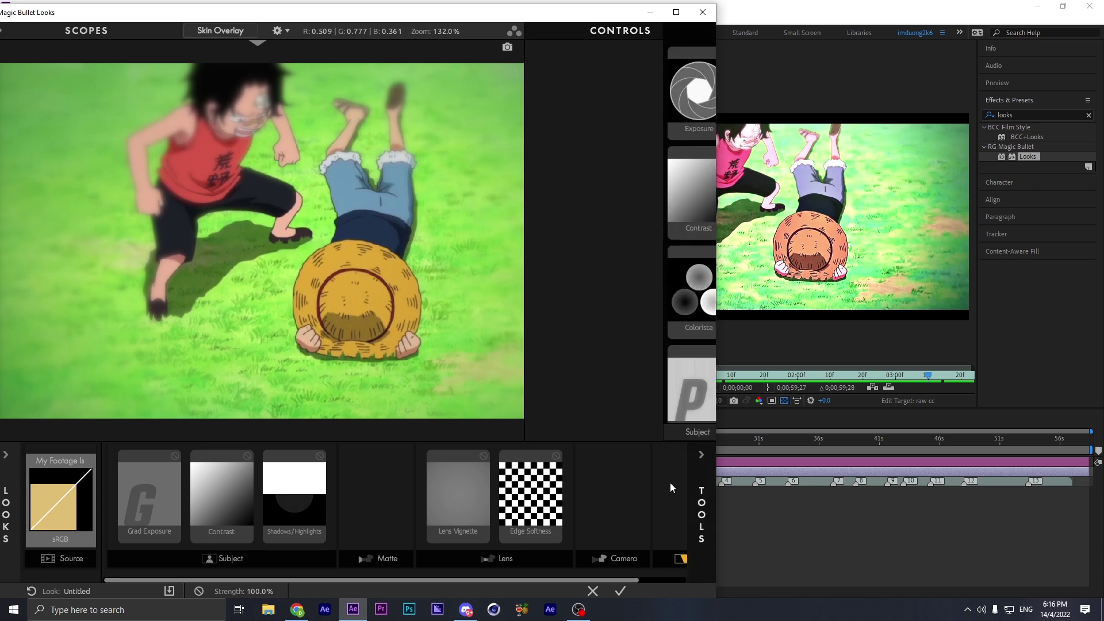
pyautogui.scroll(-2, 638, 332)
pyautogui.scroll(-1, 561, 203)
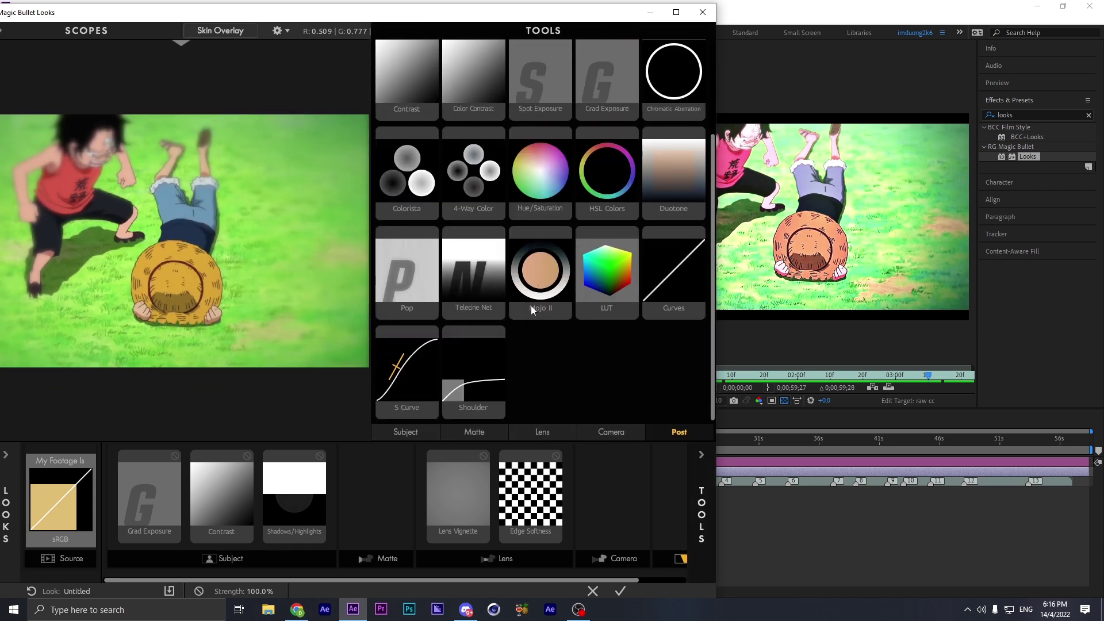
pyautogui.doubleClick(621, 216)
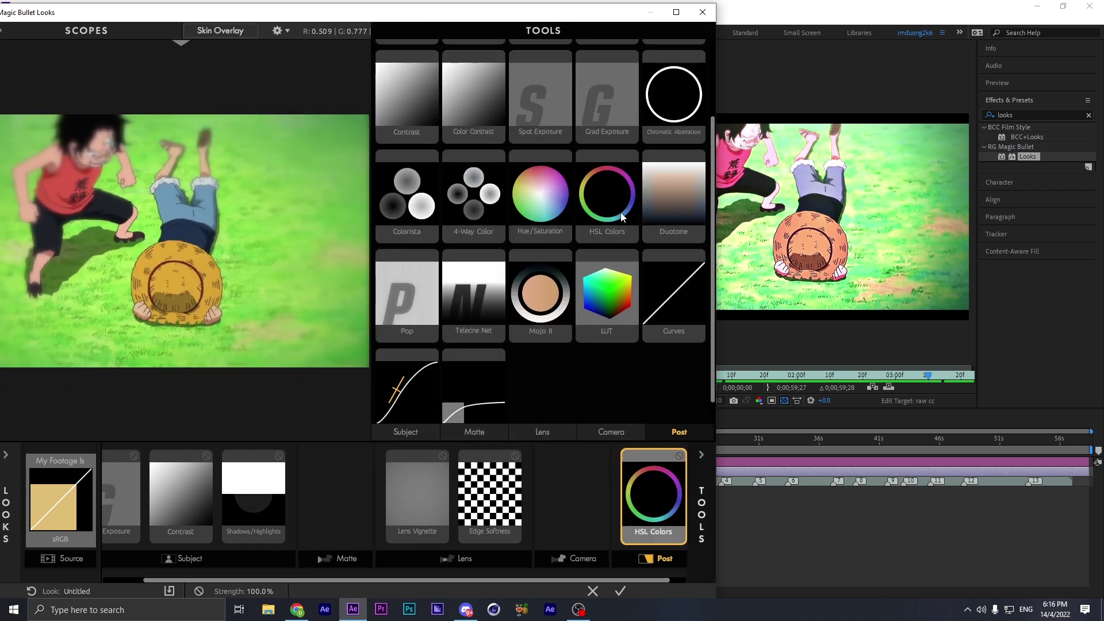
# Recenter the Edge Softness blur at Center X 0% and Center Y 0%.
pyautogui.click(493, 499)
pyautogui.click(693, 488)
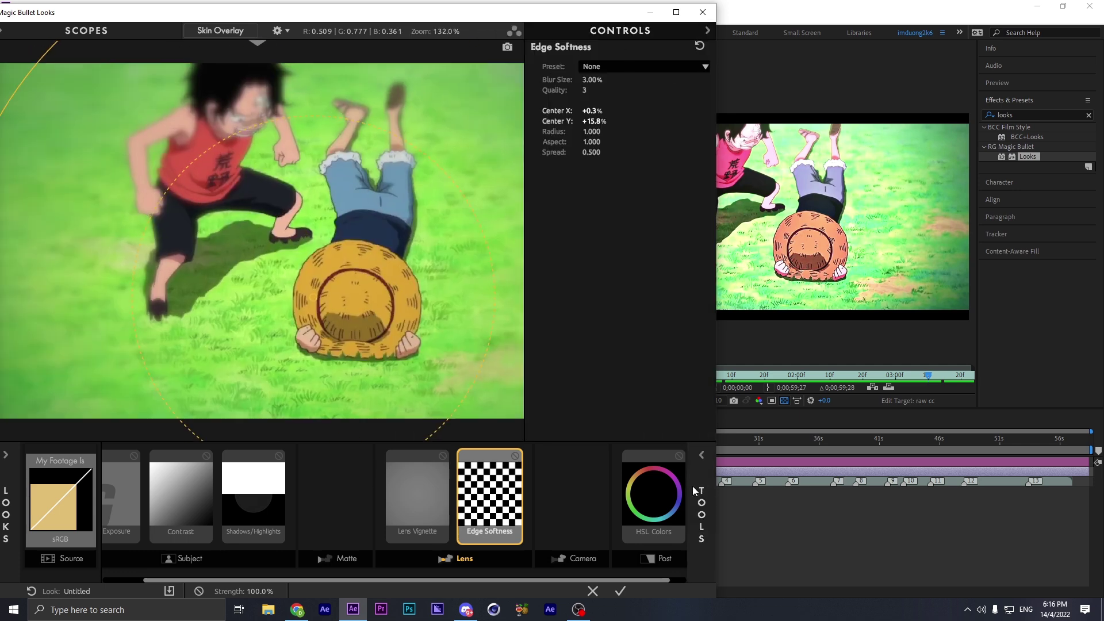
pyautogui.click(112, 474)
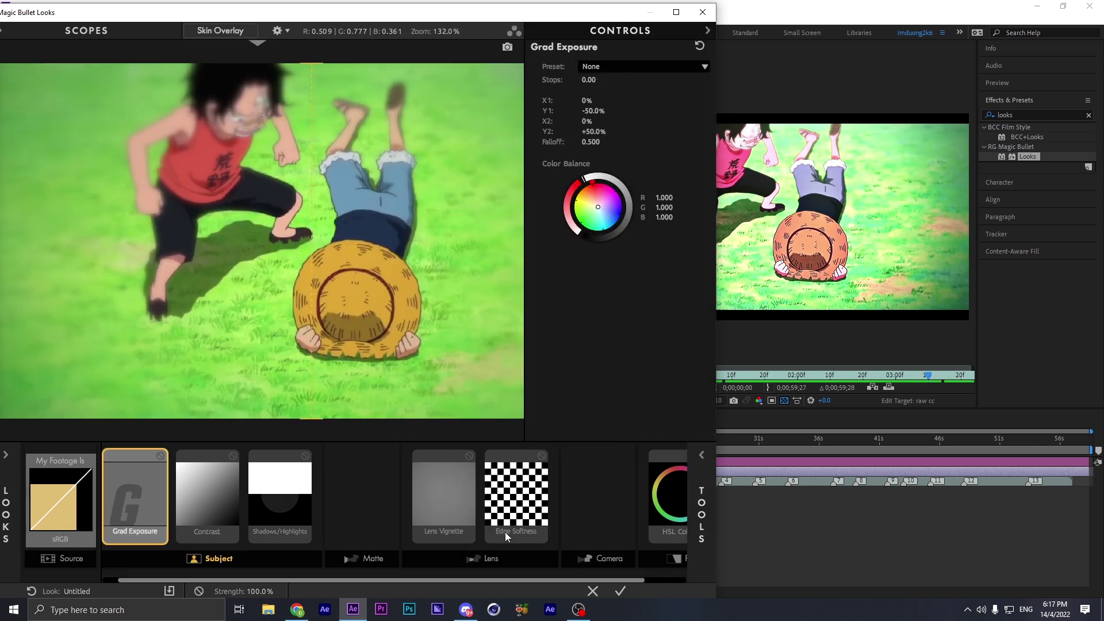
pyautogui.click(533, 520)
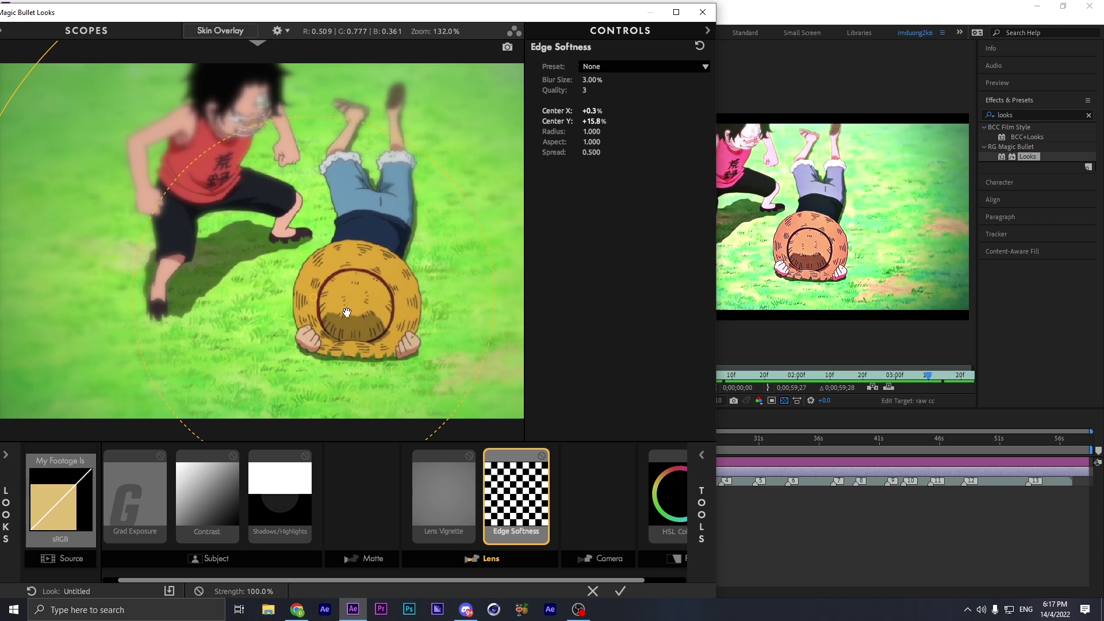
pyautogui.moveTo(345, 311); pyautogui.dragTo(286, 243)
pyautogui.click(592, 110)
pyautogui.write('0')
pyautogui.press('Tab')
pyautogui.write('0')
pyautogui.press('Return')
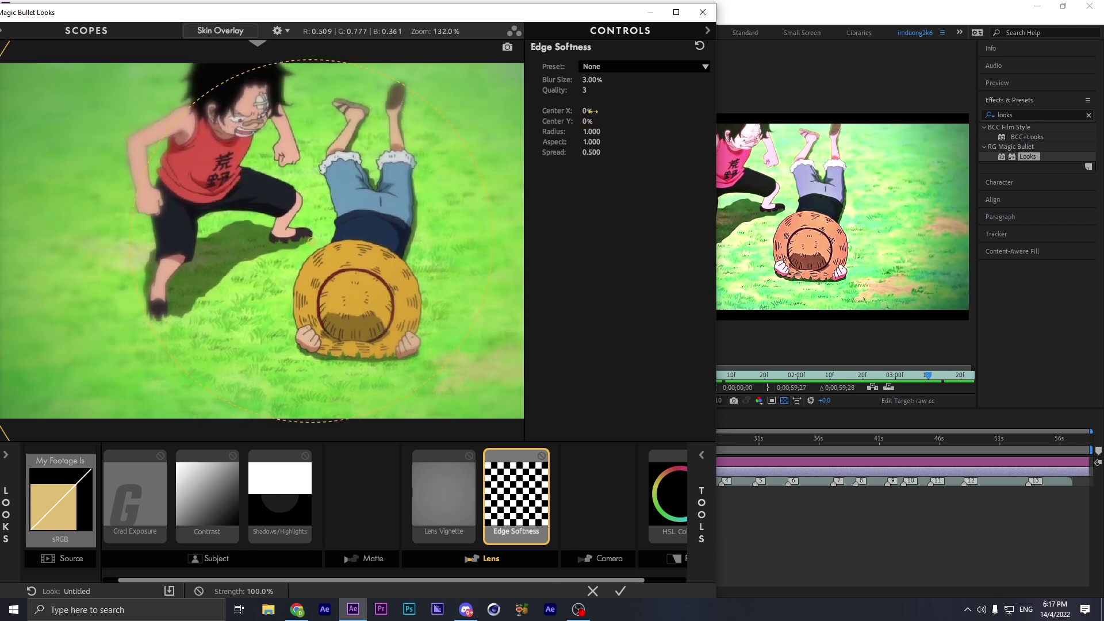
# Lower the Edge Softness Blur Size to 0.65% and widen its ellipse to an Aspect of 1.843.
pyautogui.moveTo(592, 79); pyautogui.dragTo(546, 79)
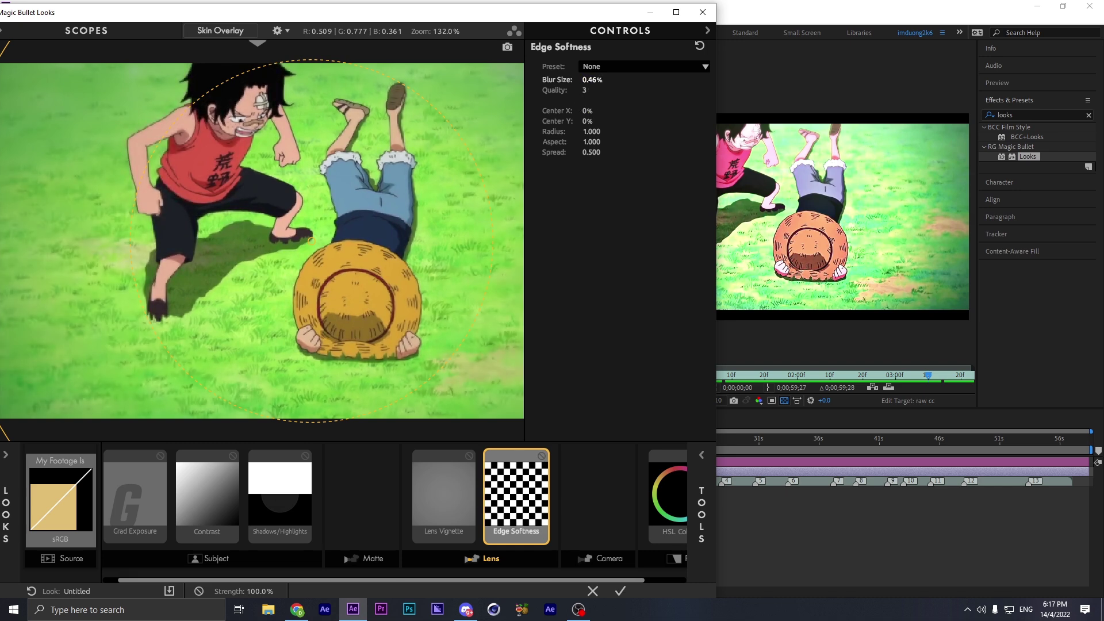
pyautogui.scroll(-3, 401, 138)
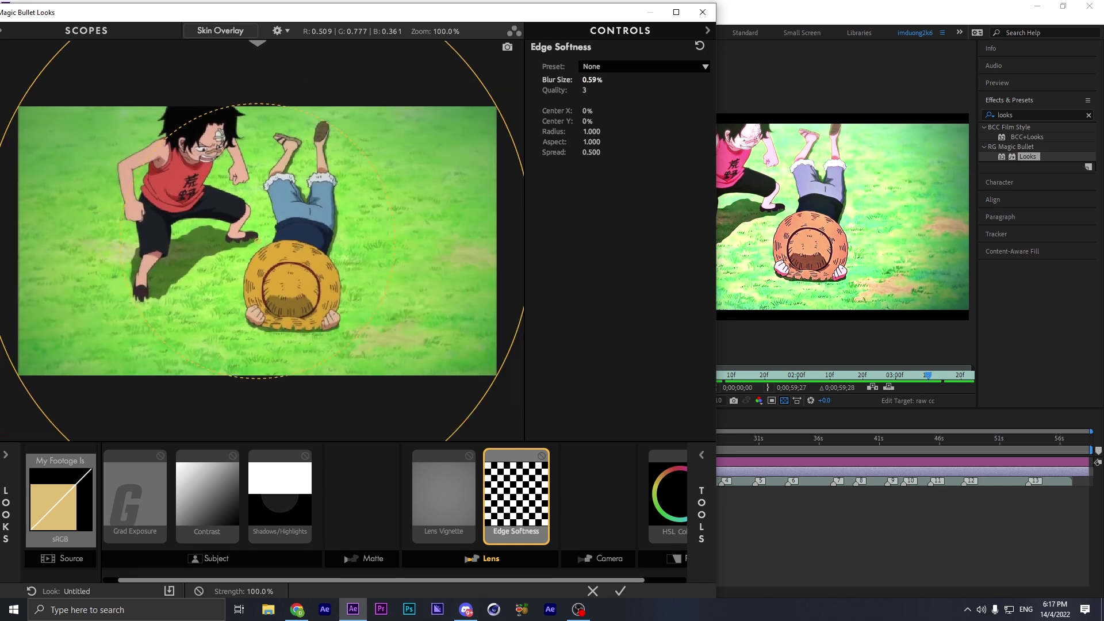
pyautogui.scroll(-1, 457, 238)
pyautogui.moveTo(498, 239); pyautogui.dragTo(630, 239)
pyautogui.moveTo(716, 239); pyautogui.dragTo(701, 239)
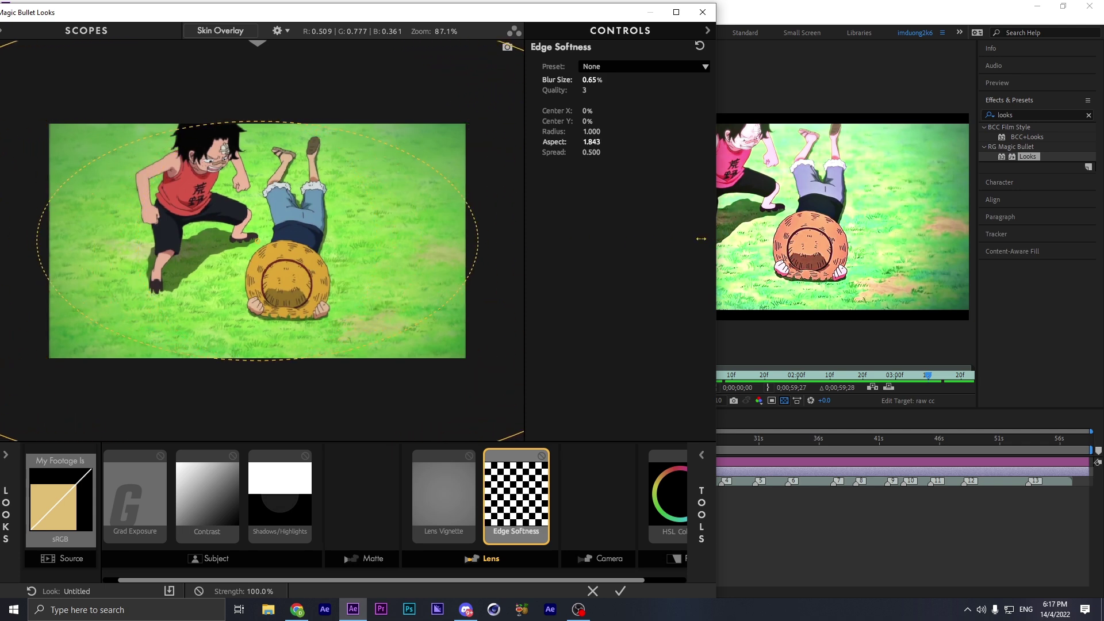
# Move Lens Vignette after Edge Softness and set its Vignette to 40.70%, Aspect to 1.350 and Amount to +100.00%.
pyautogui.moveTo(457, 484); pyautogui.dragTo(509, 482)
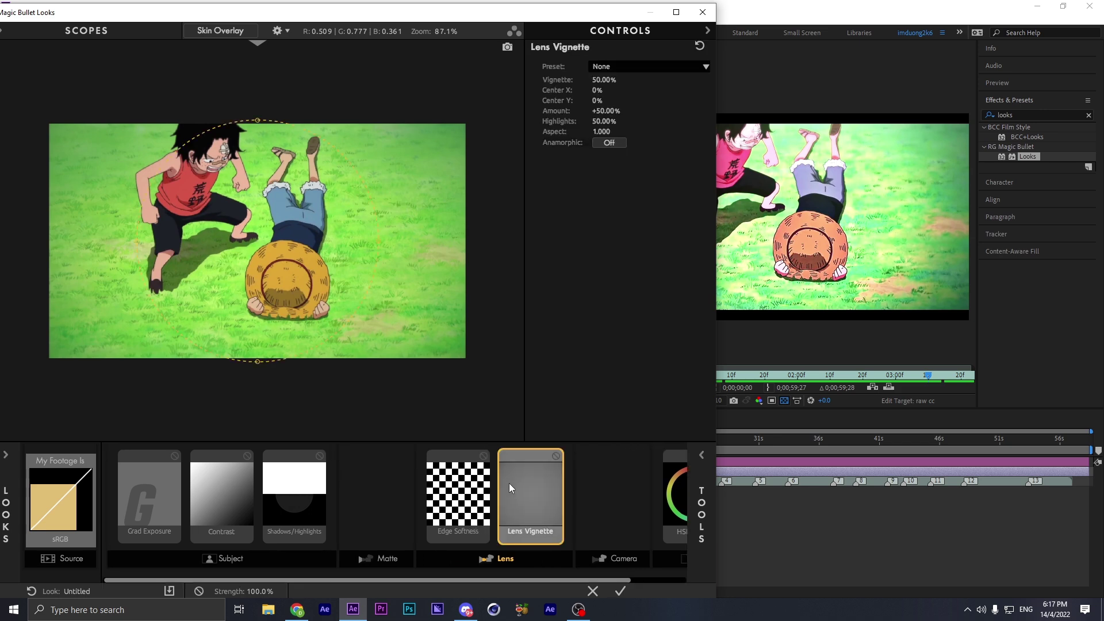
pyautogui.click(469, 490)
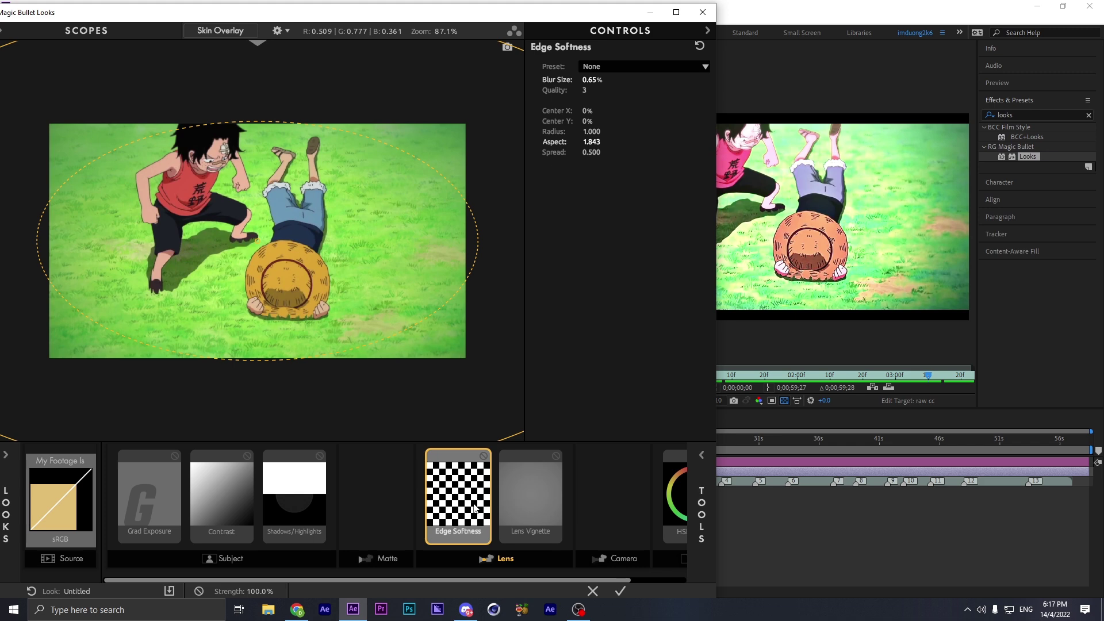
pyautogui.click(515, 505)
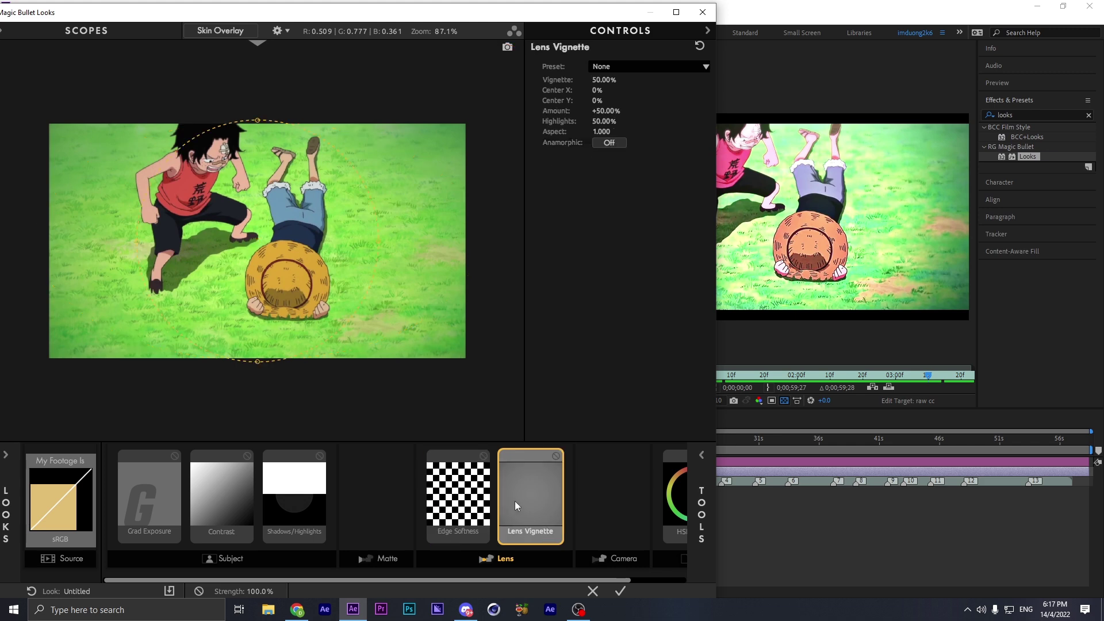
pyautogui.moveTo(604, 80); pyautogui.dragTo(592, 79)
pyautogui.moveTo(400, 238); pyautogui.dragTo(451, 240)
pyautogui.moveTo(603, 111); pyautogui.dragTo(631, 111)
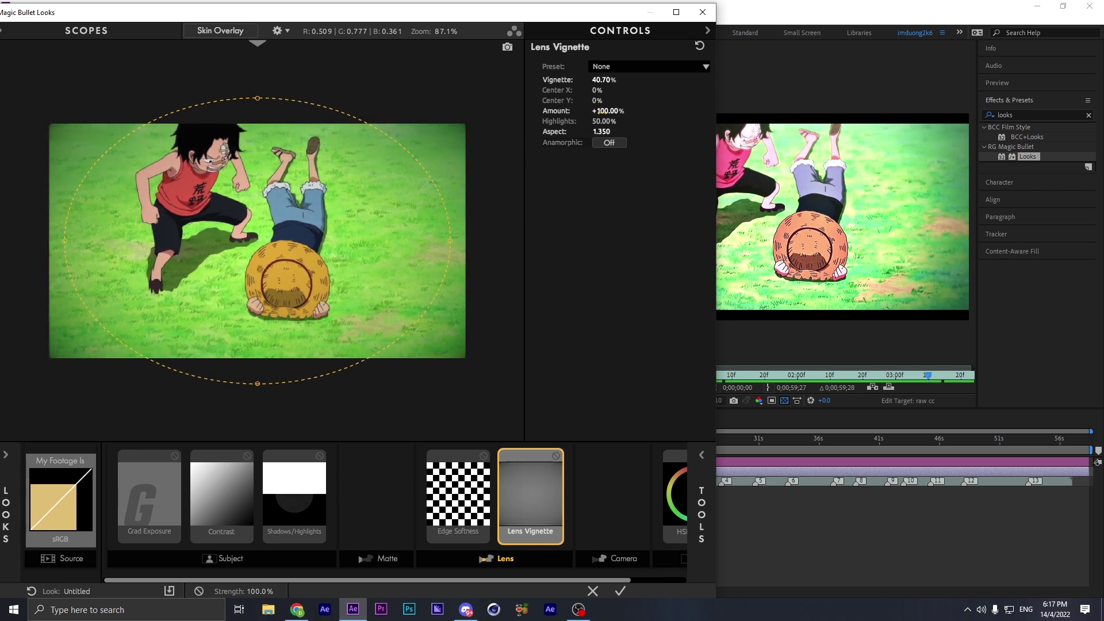
# In Shadows/Highlights, set Highlights to +0.61 and Shadows to -0.49.
pyautogui.click(291, 530)
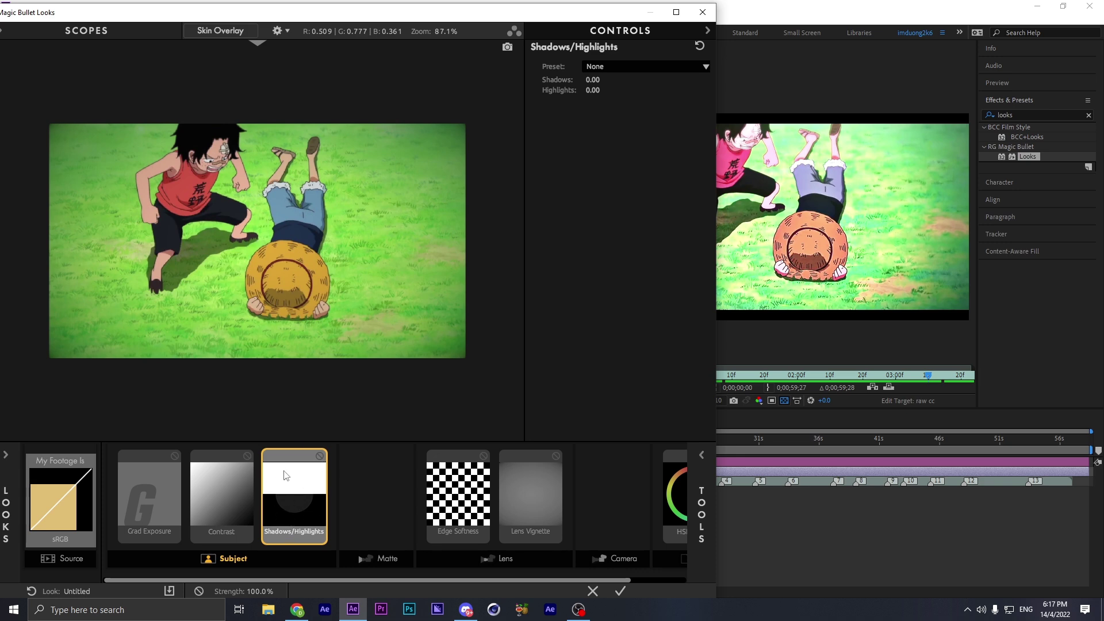
pyautogui.moveTo(592, 90); pyautogui.dragTo(614, 90)
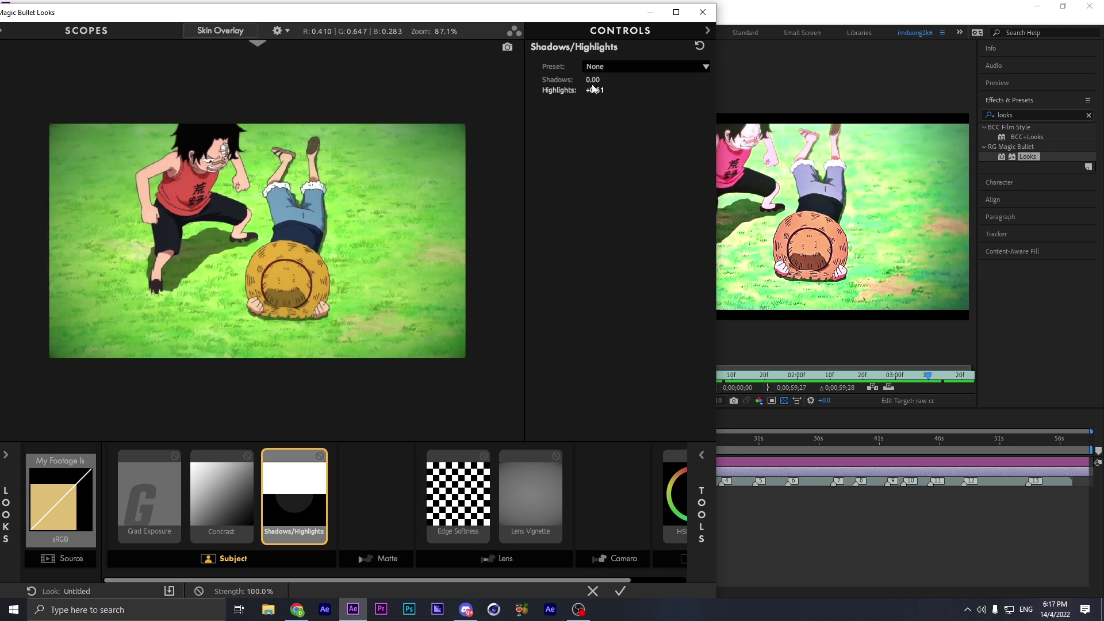
pyautogui.moveTo(589, 80); pyautogui.dragTo(577, 80)
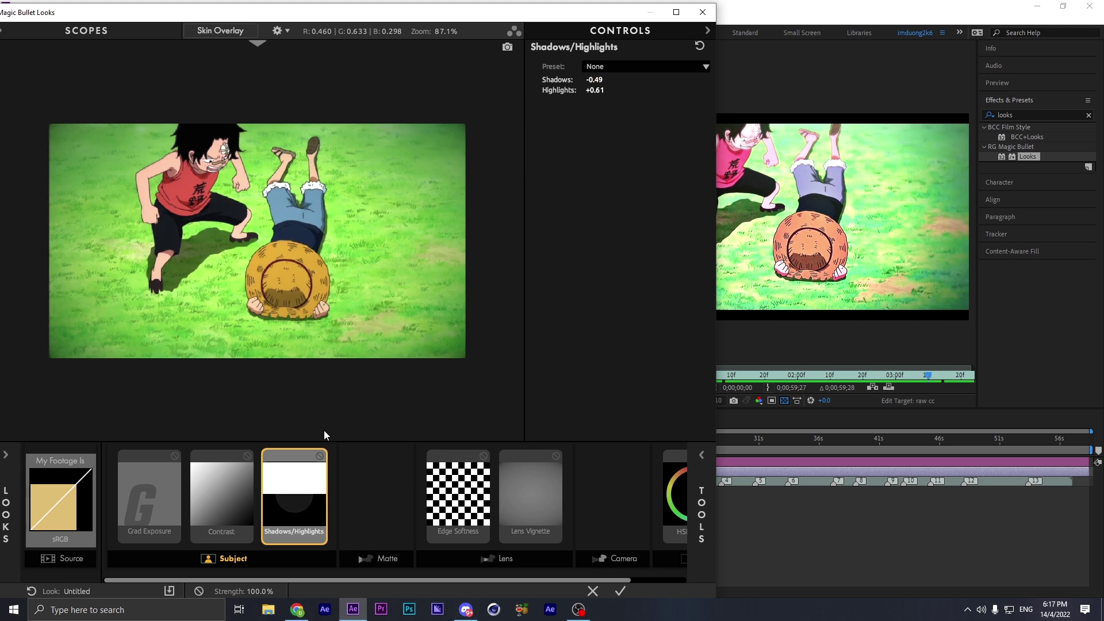
# In the Contrast tool, set Contrast to +0.180 and Exposure Compensation to +0.10.
pyautogui.click(218, 520)
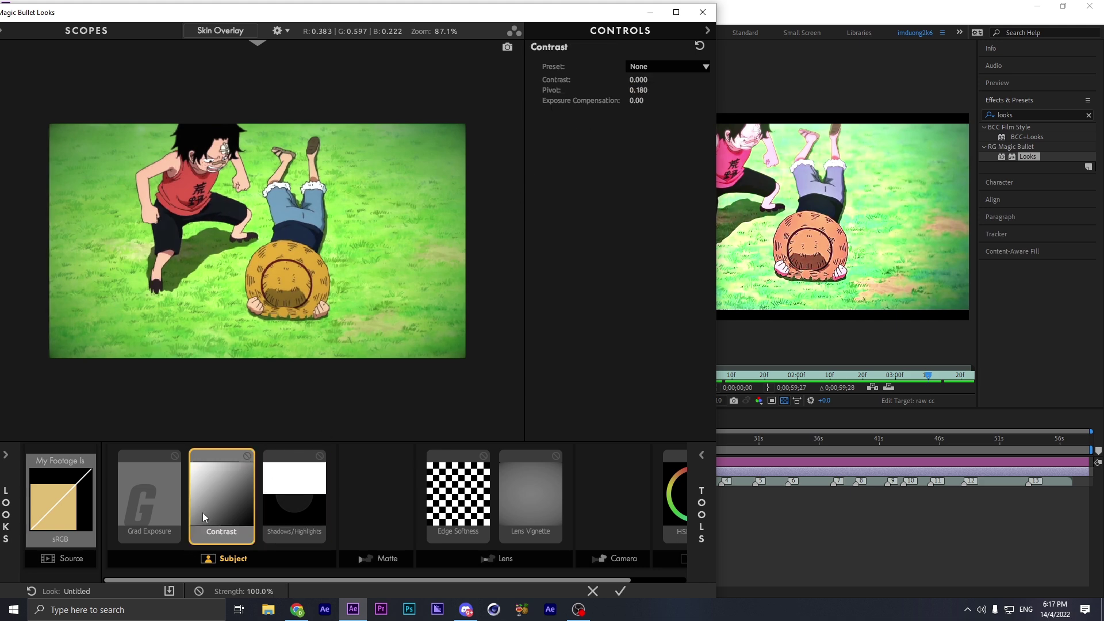
pyautogui.moveTo(645, 76); pyautogui.dragTo(675, 76)
pyautogui.click(644, 79)
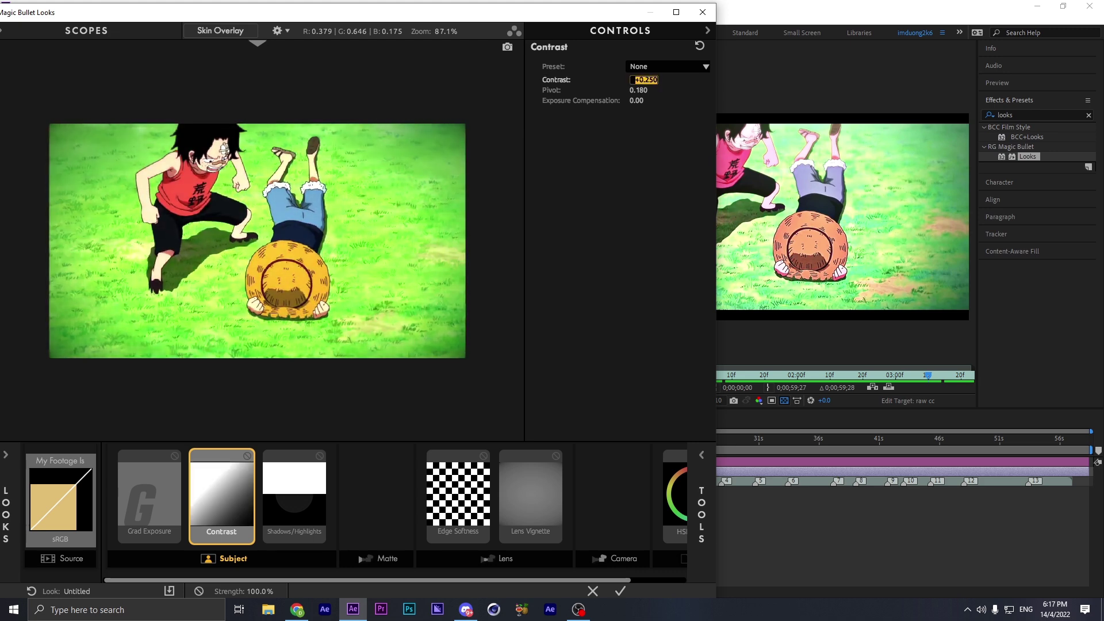
pyautogui.press('BackSpace')
pyautogui.write('.180')
pyautogui.press('Return')
pyautogui.scroll(2, 251, 217)
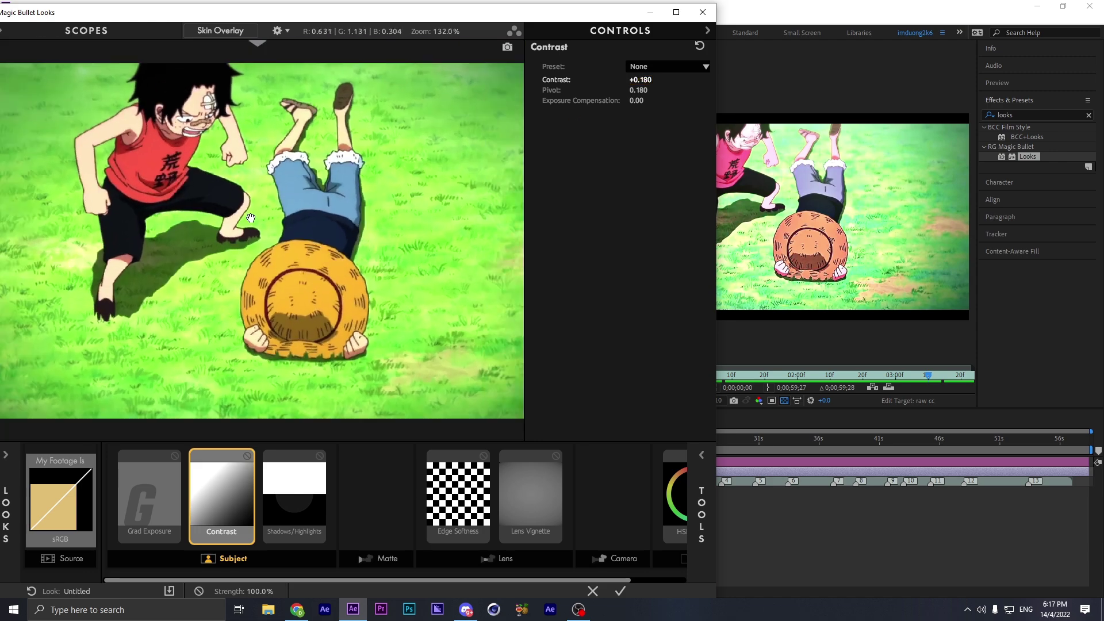
pyautogui.moveTo(635, 103); pyautogui.dragTo(659, 103)
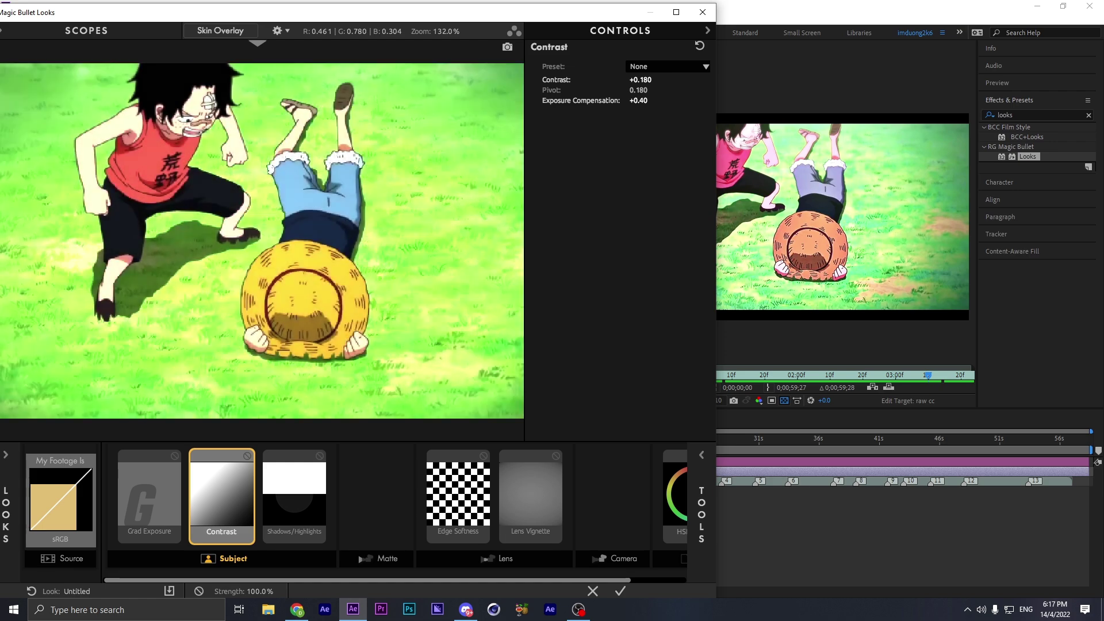
pyautogui.click(634, 101)
pyautogui.write('0.1')
pyautogui.press('Return')
pyautogui.scroll(-1, 379, 179)
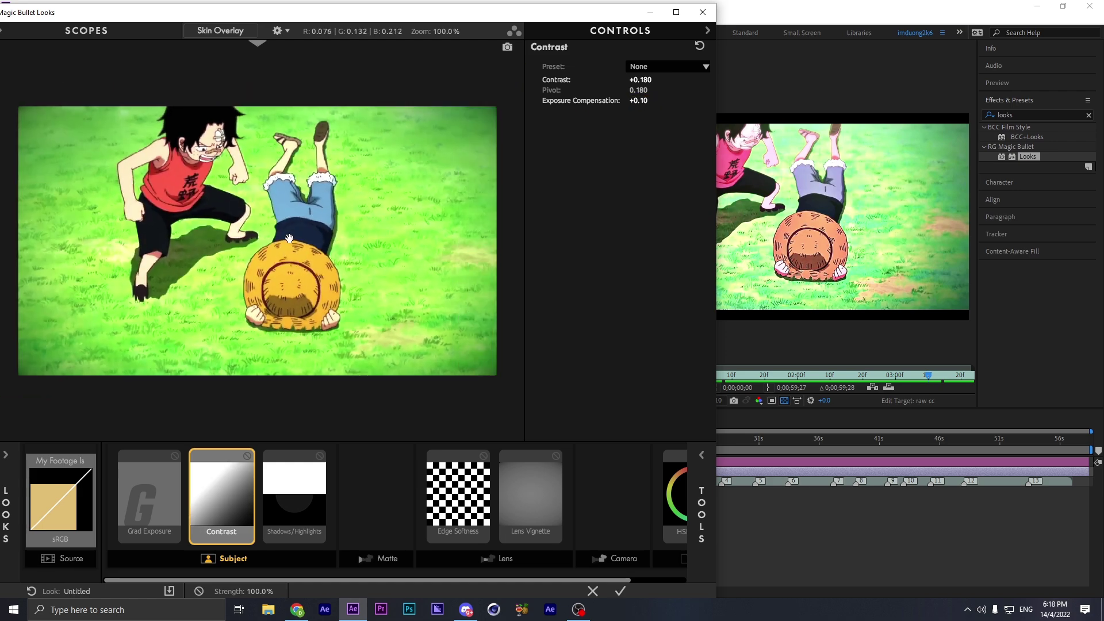
# Try Grad Exposure with Stops set to +0.40.
pyautogui.click(160, 508)
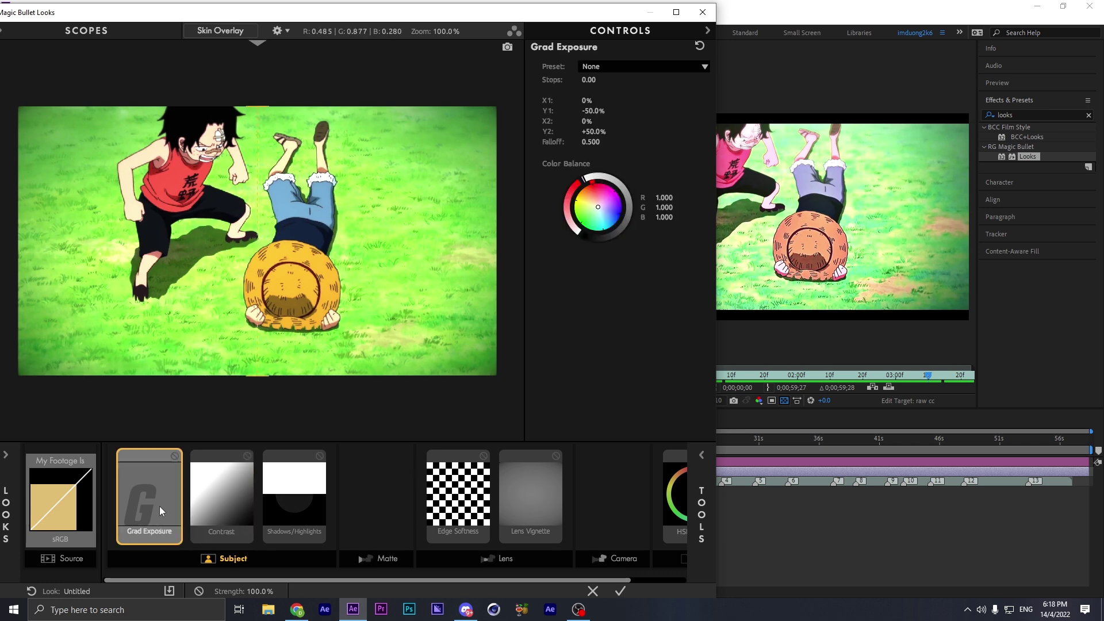
pyautogui.click(591, 79)
pyautogui.write('0.4')
pyautogui.press('Return')
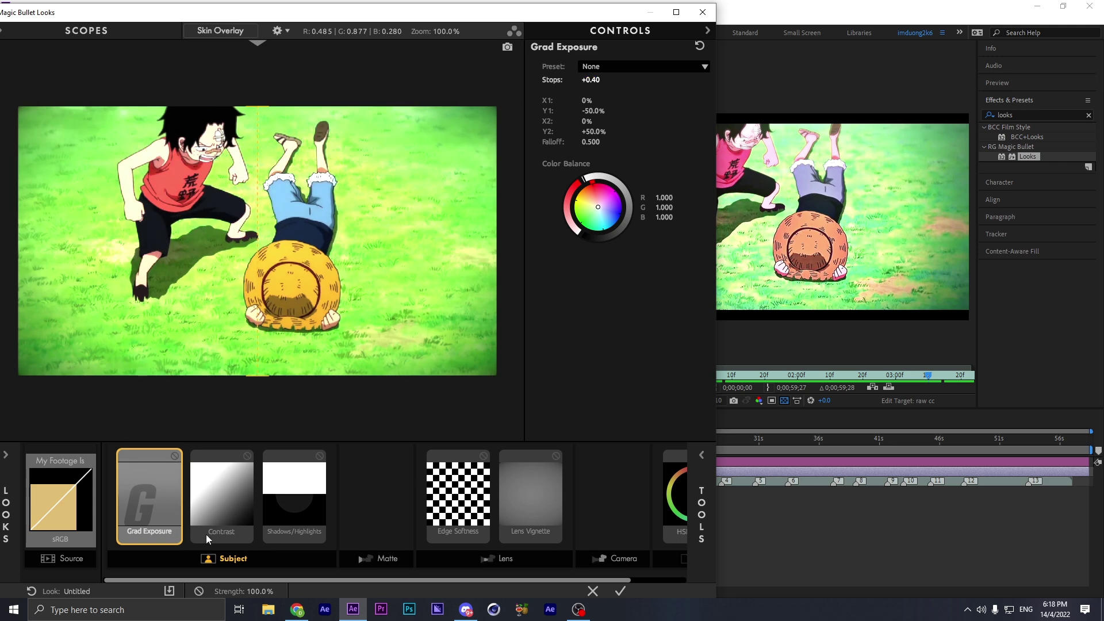
# Delete Grad Exposure and add Spot Exposure to the Subject stage of the look.
pyautogui.press('Delete')
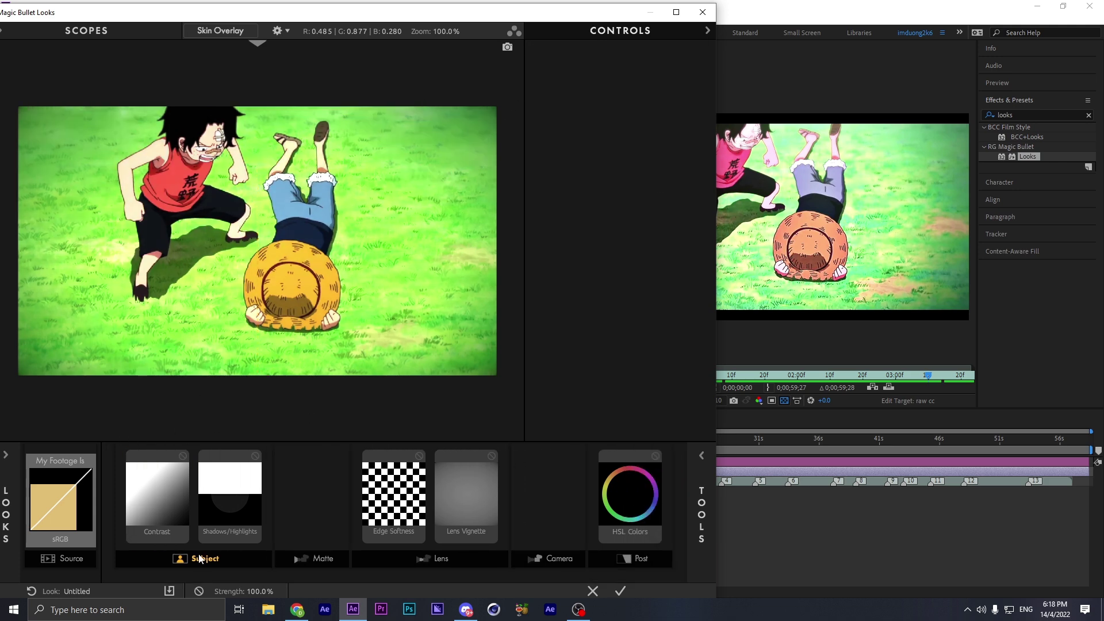
pyautogui.click(202, 557)
pyautogui.doubleClick(460, 104)
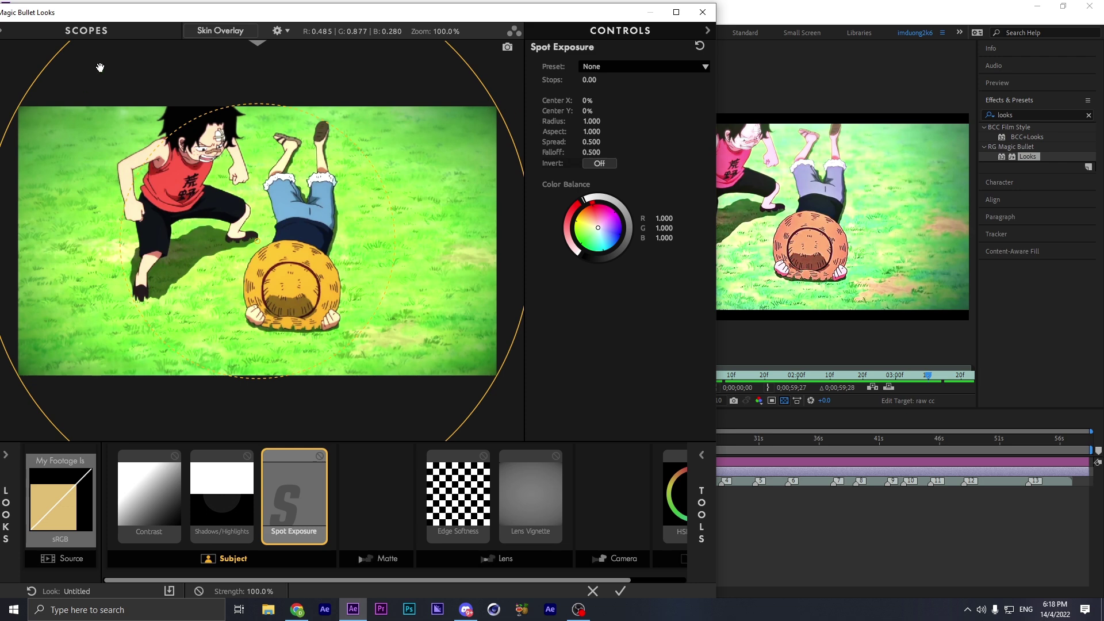
# Place Spot Exposure at Center X -0.1%, Center Y -77.2% with Stops +0.40, Radius 1.042, Aspect 1.686, Spread 0.424 and Falloff 0.000.
pyautogui.moveTo(262, 335); pyautogui.dragTo(263, 132)
pyautogui.click(595, 81)
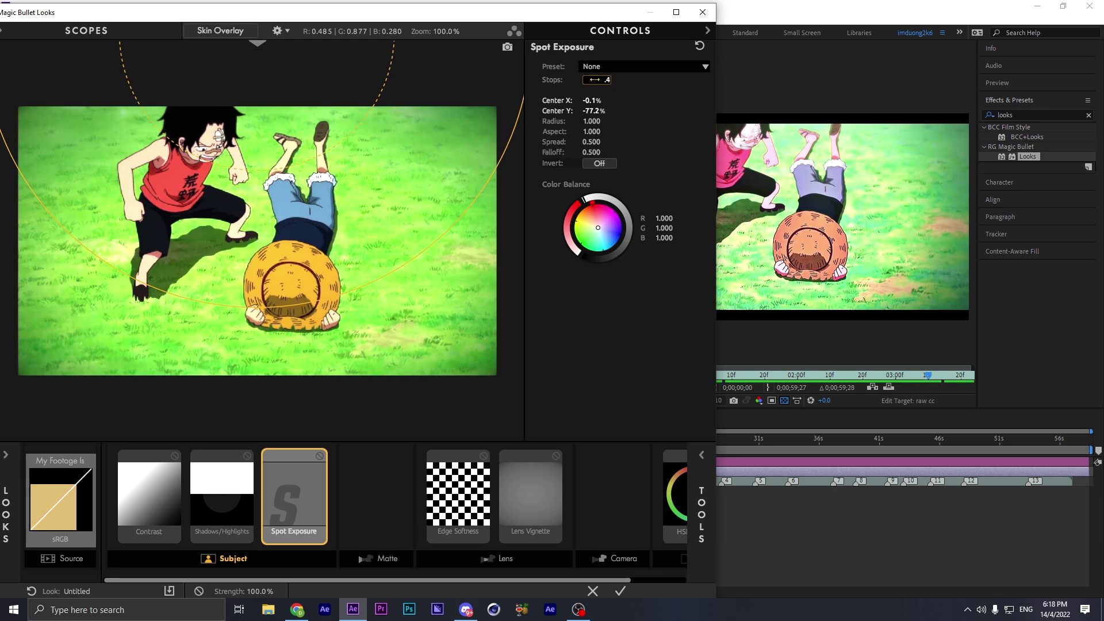
pyautogui.press('Return')
pyautogui.moveTo(587, 142)
pyautogui.mouseDown()
pyautogui.moveTo(592, 132)
pyautogui.moveTo(635, 132)
pyautogui.moveTo(612, 153)
pyautogui.moveTo(561, 152)
pyautogui.mouseUp()
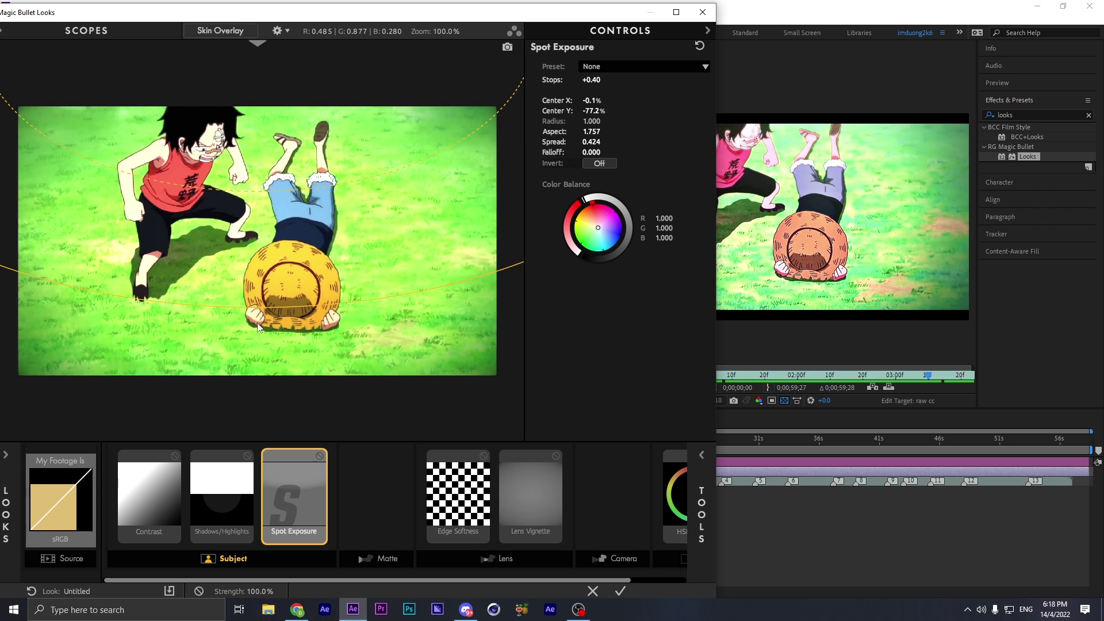
pyautogui.moveTo(257, 308)
pyautogui.mouseDown()
pyautogui.moveTo(256, 396)
pyautogui.moveTo(257, 318)
pyautogui.mouseUp()
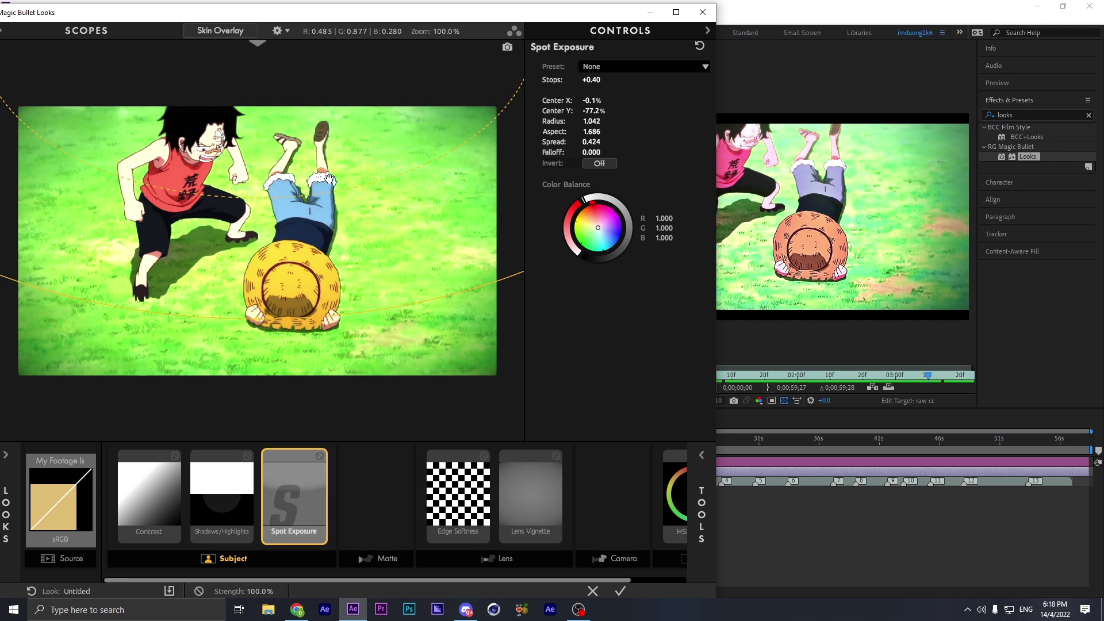
# Try a Contrast value of +0.800 in the Contrast tool.
pyautogui.click(204, 499)
pyautogui.click(169, 492)
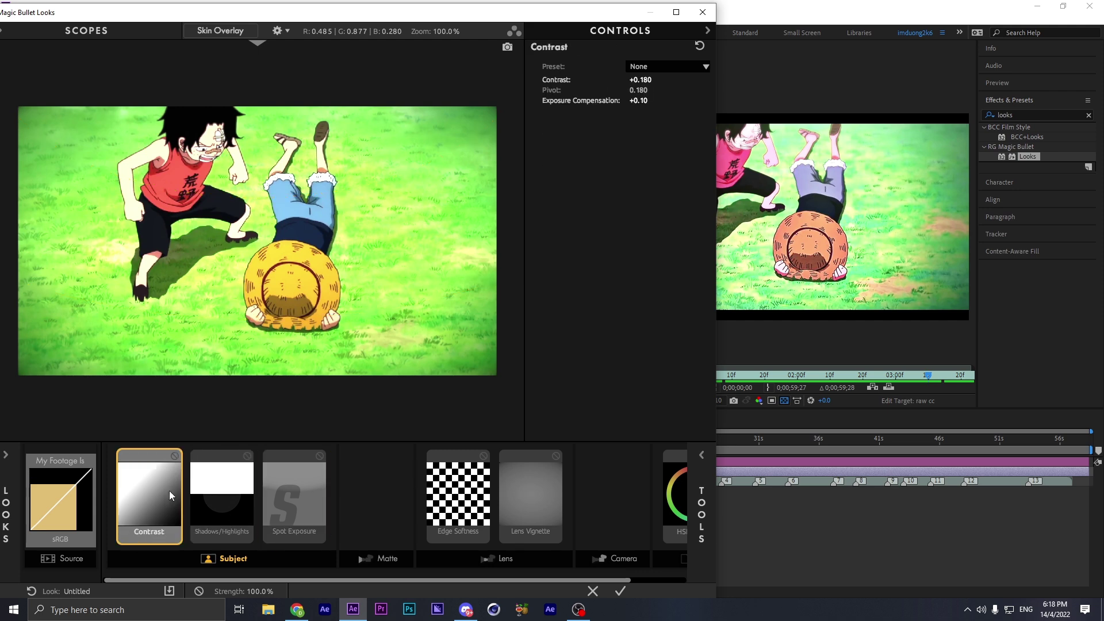
pyautogui.click(643, 79)
pyautogui.press('BackSpace')
pyautogui.write('.8')
pyautogui.press('Return')
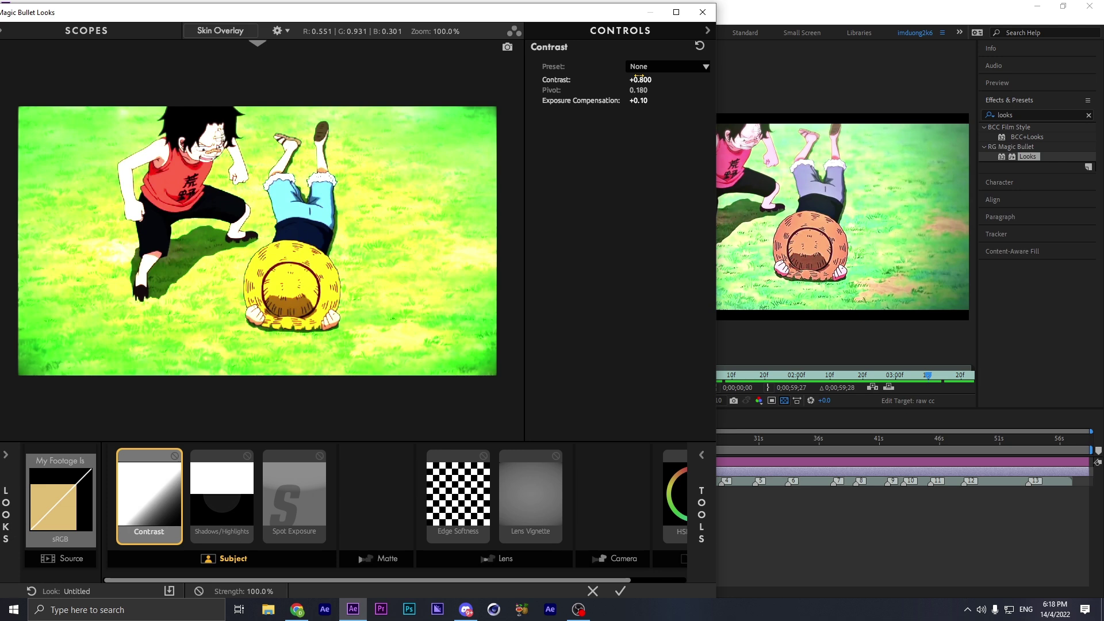
# Set the Contrast tool's Contrast value to +0.080.
pyautogui.click(643, 79)
pyautogui.write('.080')
pyautogui.press('BackSpace')
pyautogui.press('BackSpace')
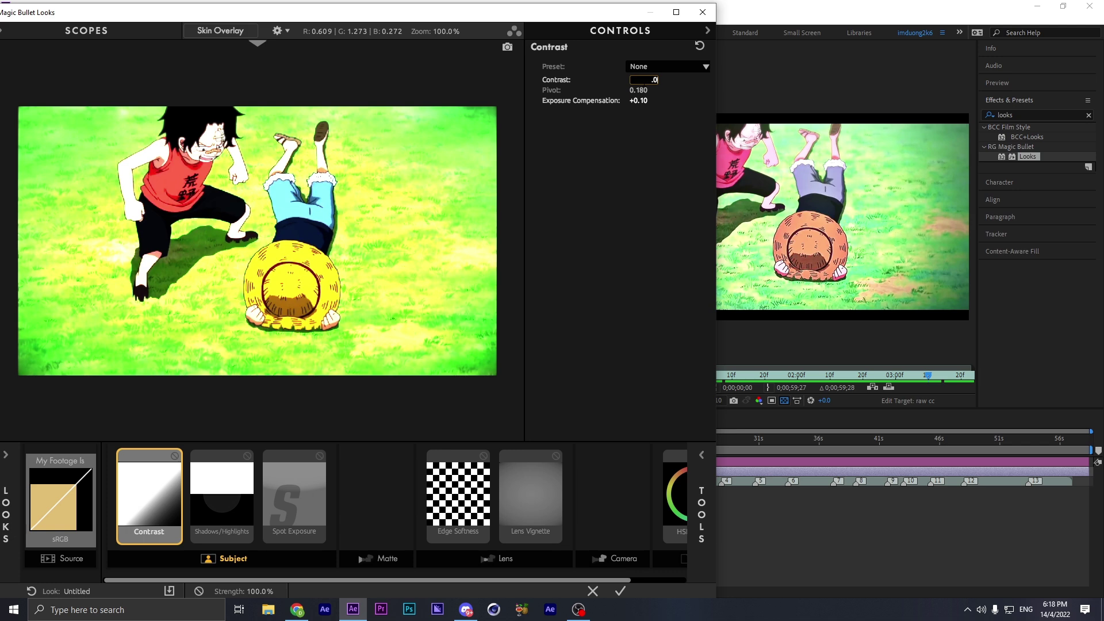
pyautogui.write('80')
pyautogui.press('Return')
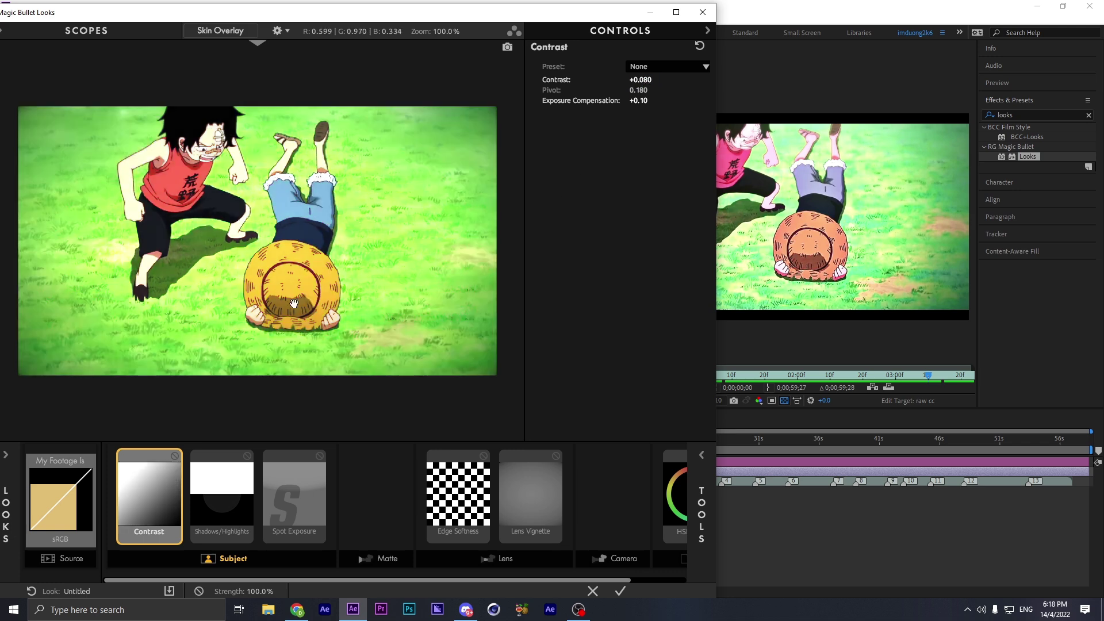
# In HSL Colors, set red to Hue -32.1%, Saturation +16.5%, Lightness +17.0% and yellow to Hue -54.8%, Saturation +11.7%, Lightness +10.4%.
pyautogui.click(676, 484)
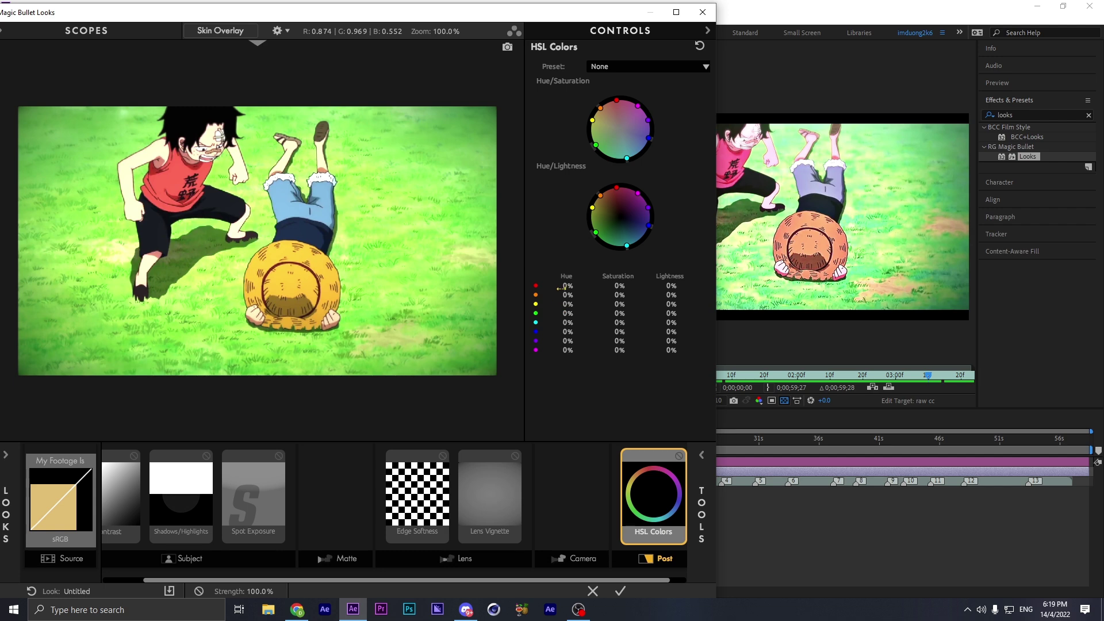
pyautogui.moveTo(568, 285); pyautogui.dragTo(543, 286)
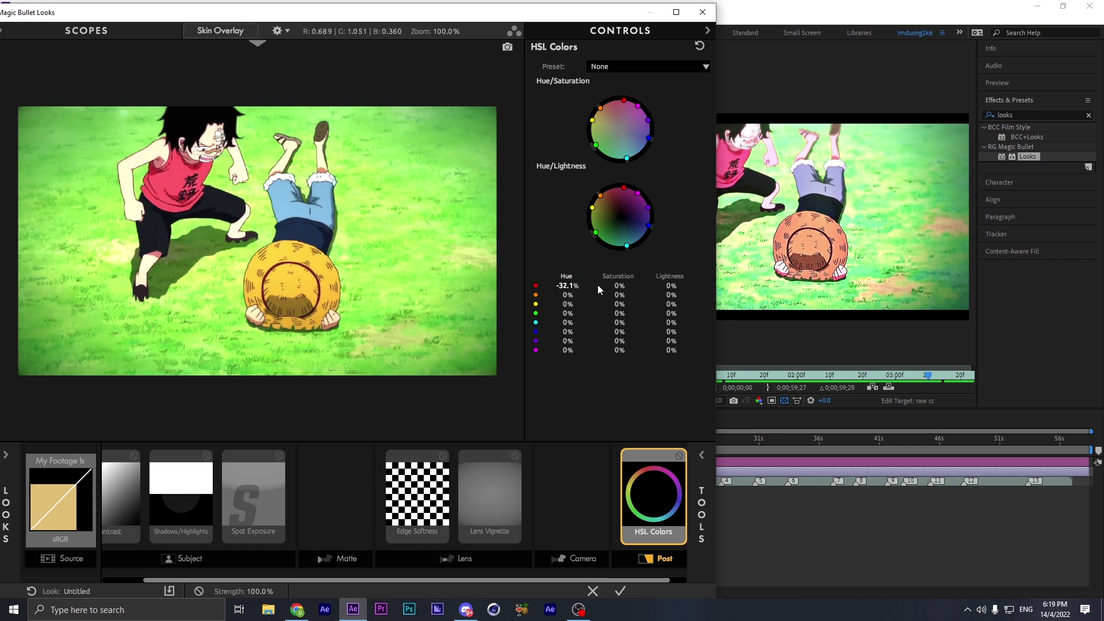
pyautogui.moveTo(619, 285); pyautogui.dragTo(683, 286)
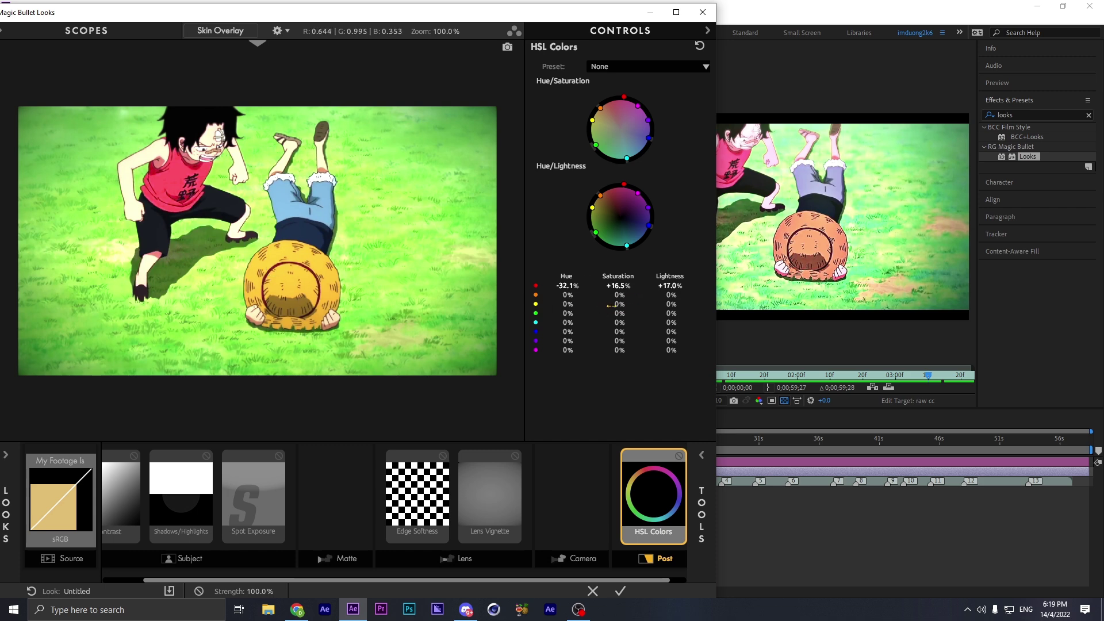
pyautogui.moveTo(567, 304); pyautogui.dragTo(622, 304)
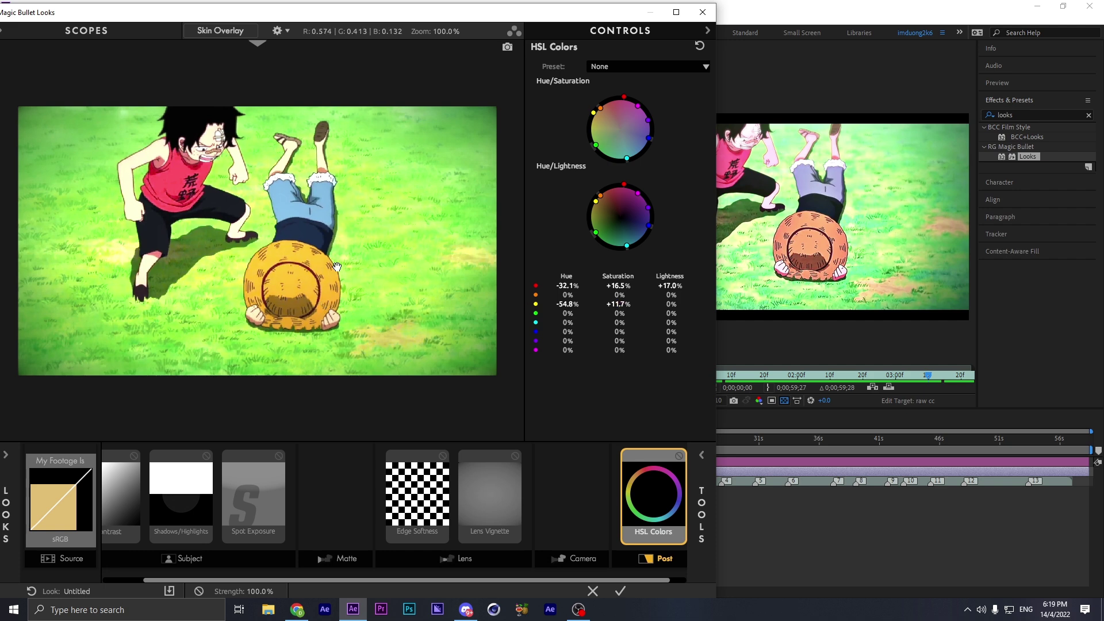
pyautogui.moveTo(671, 303); pyautogui.dragTo(667, 304)
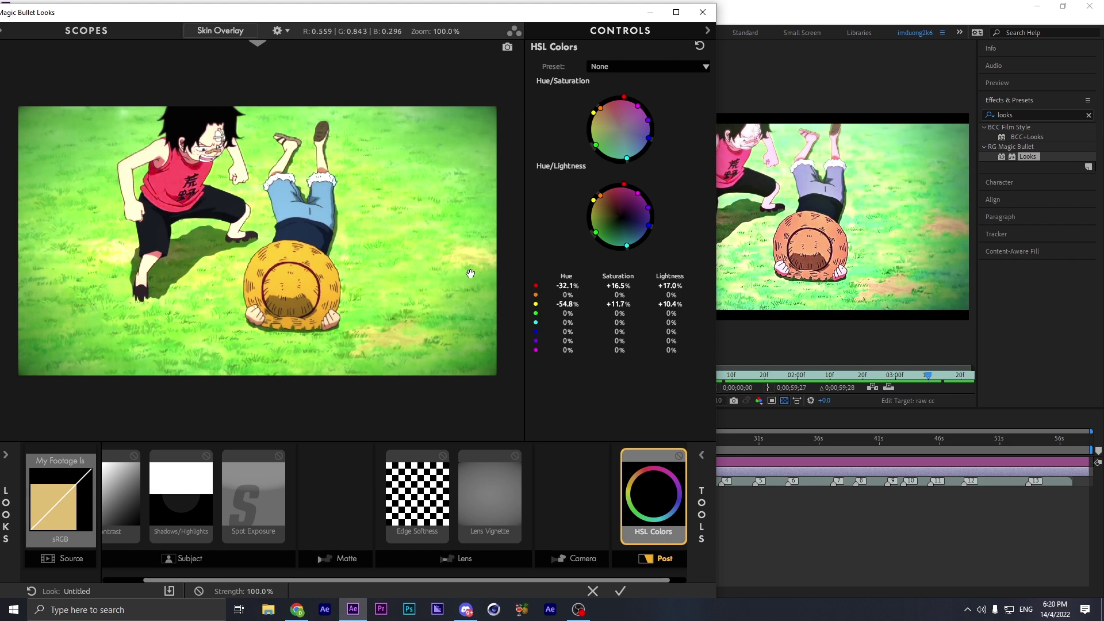
# In HSL Colors, set orange to Hue -27.0%, Saturation -12.2% and Lightness +8.0%.
pyautogui.moveTo(568, 295); pyautogui.dragTo(562, 294)
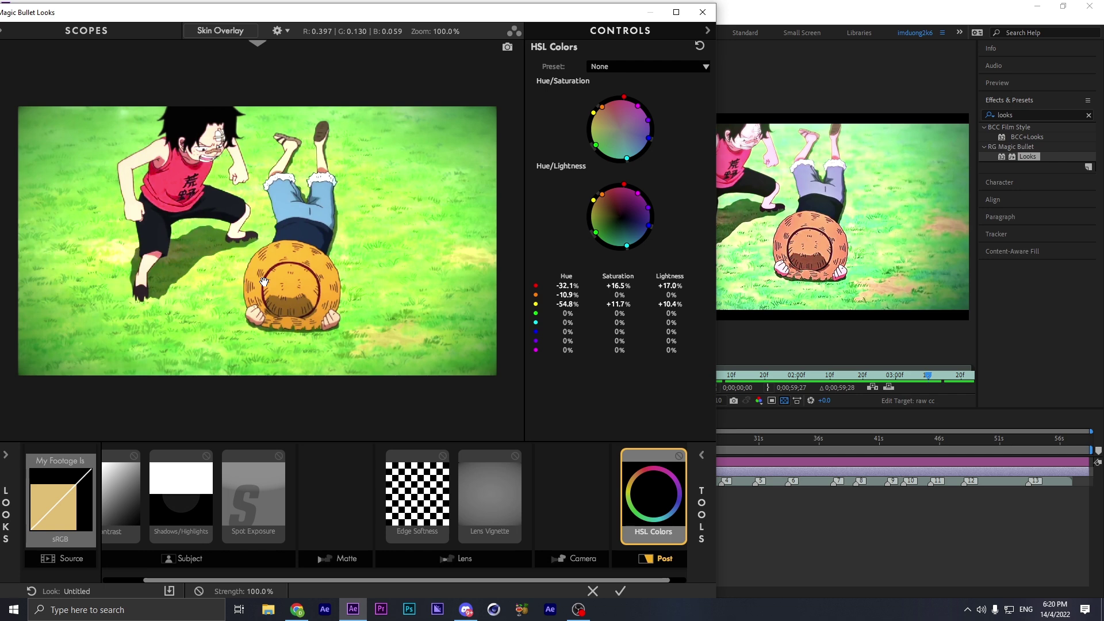
pyautogui.moveTo(619, 295); pyautogui.dragTo(673, 295)
pyautogui.moveTo(567, 294); pyautogui.dragTo(559, 294)
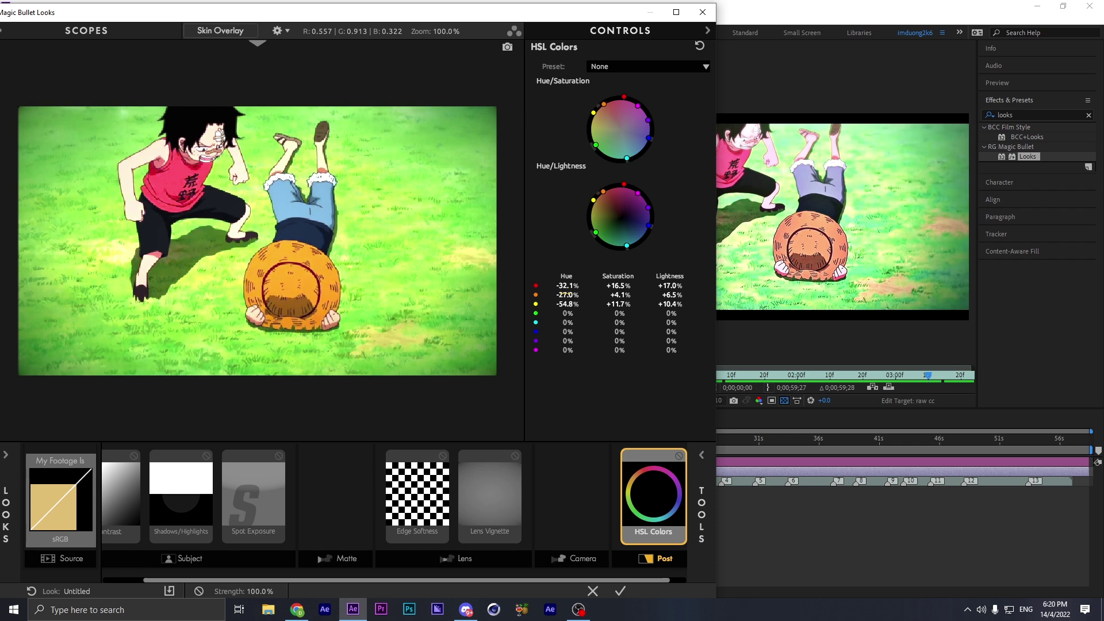
pyautogui.moveTo(618, 294); pyautogui.dragTo(681, 295)
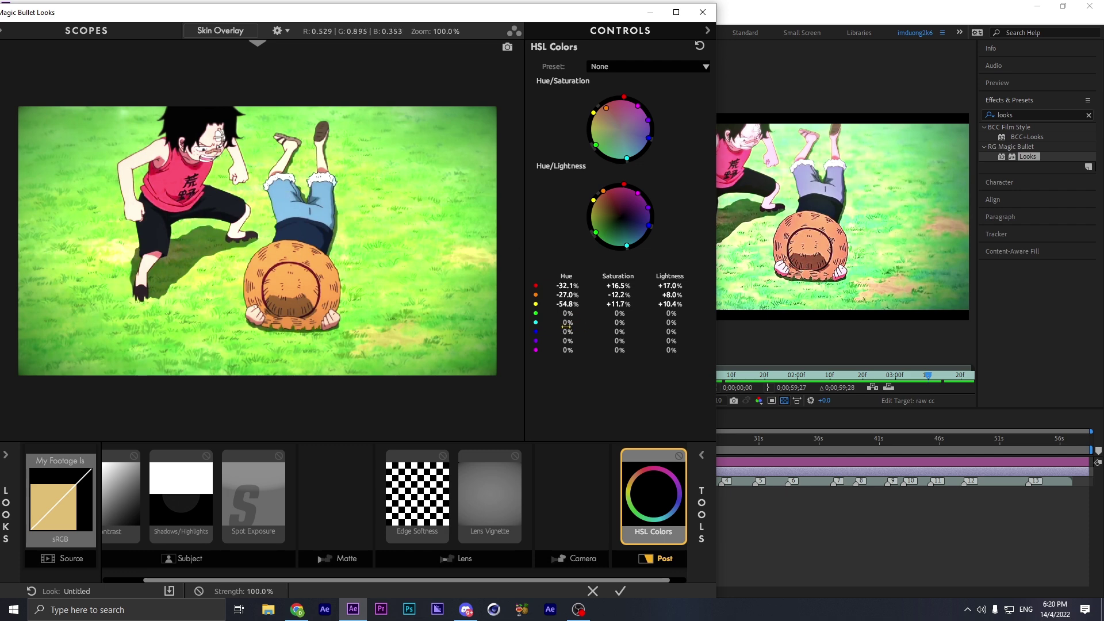
# In HSL Colors, set cyan to Hue +34.1%, Saturation -39.2% and Lightness +19.9%.
pyautogui.moveTo(565, 322); pyautogui.dragTo(601, 322)
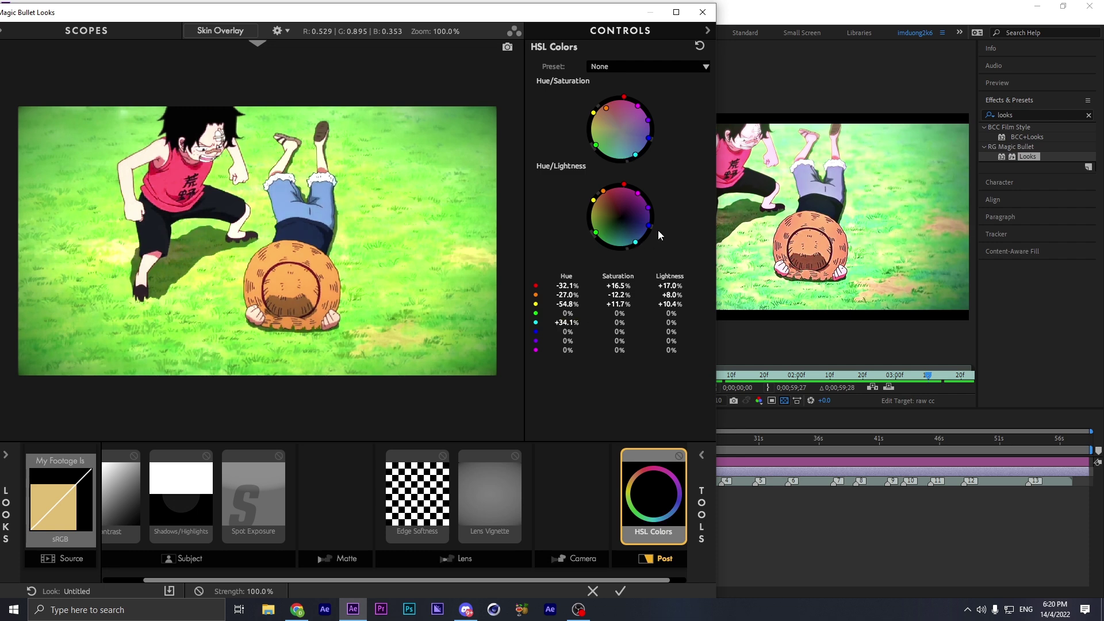
pyautogui.moveTo(667, 326); pyautogui.dragTo(702, 325)
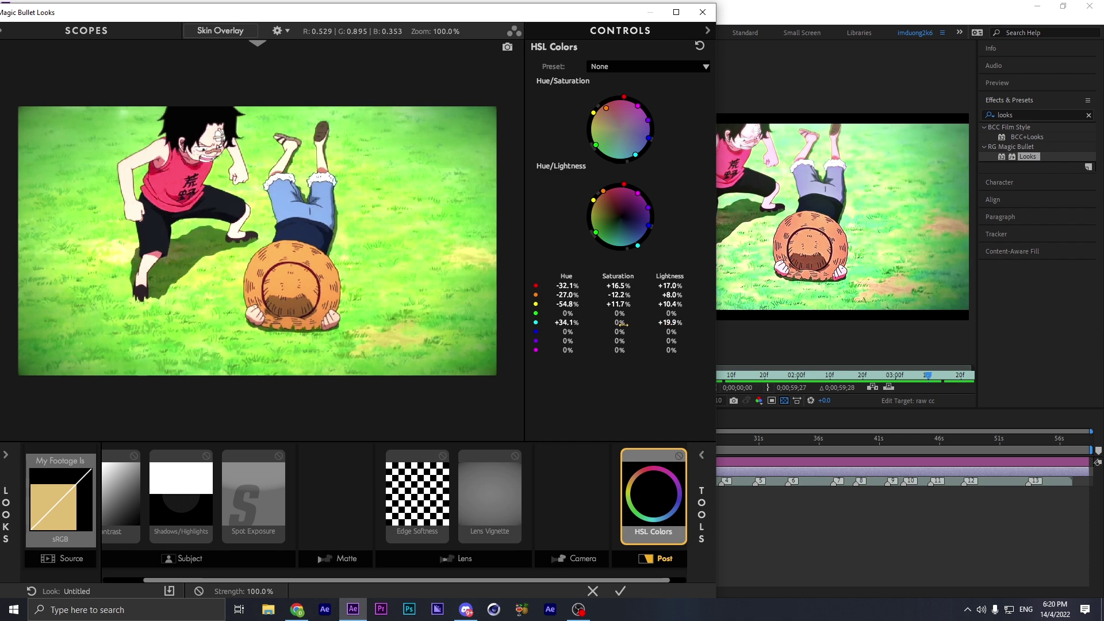
pyautogui.moveTo(612, 323); pyautogui.dragTo(599, 321)
# In HSL Colors, set green to Hue +16.0%, Saturation -9.6%, Lightness -3.9%, and set blue Saturation to -24.5%.
pyautogui.moveTo(569, 316); pyautogui.dragTo(663, 315)
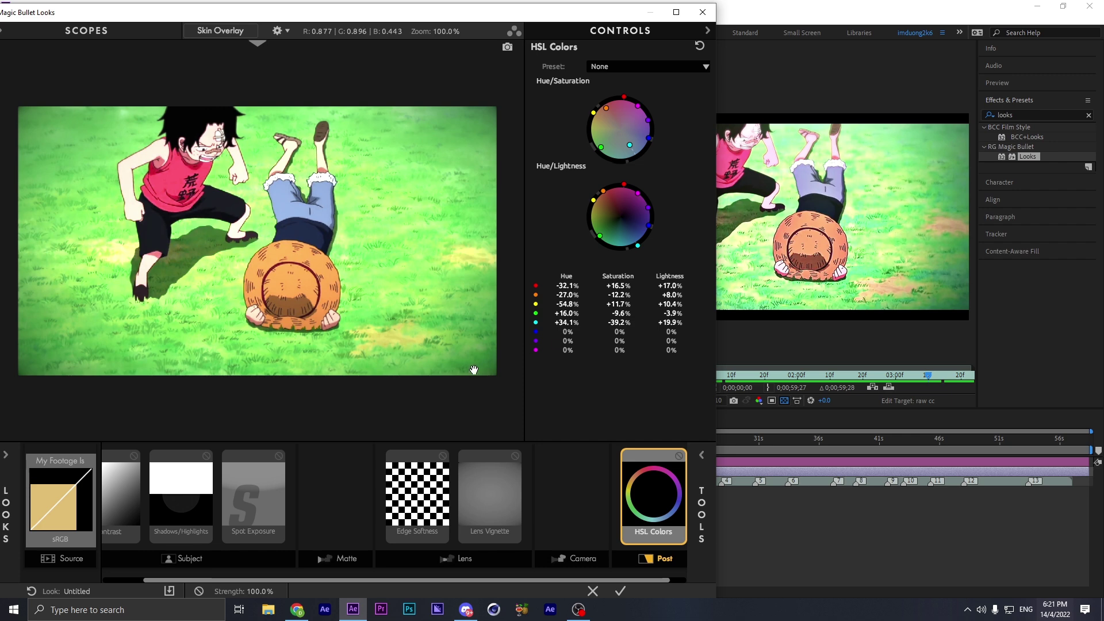
pyautogui.moveTo(619, 331); pyautogui.dragTo(632, 331)
pyautogui.moveTo(619, 331)
pyautogui.mouseDown()
pyautogui.moveTo(607, 332)
pyautogui.moveTo(626, 334)
pyautogui.mouseUp()
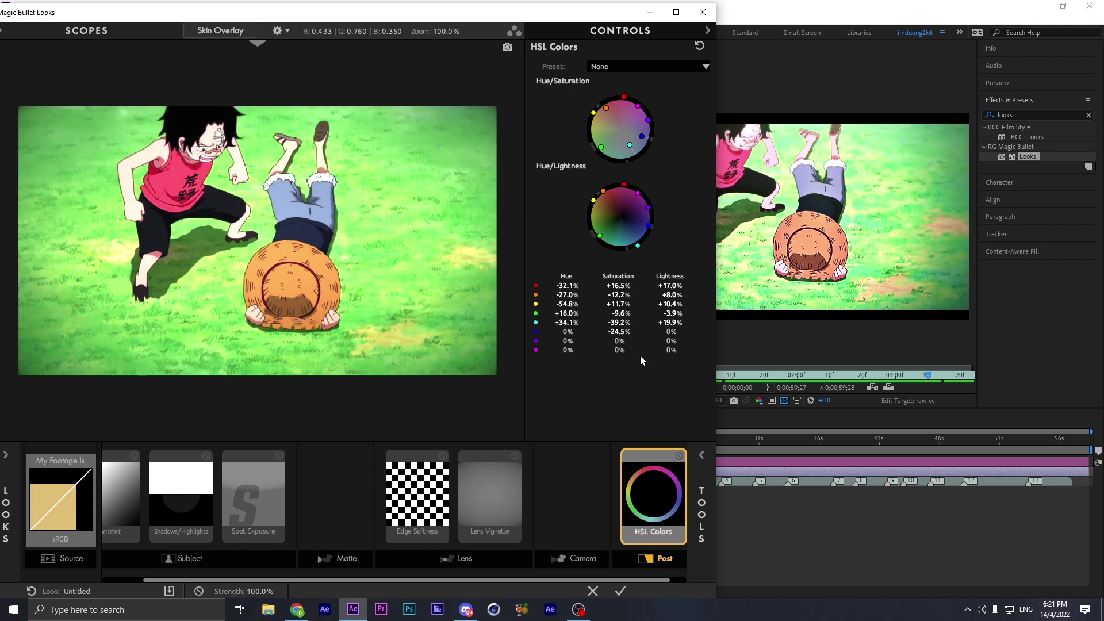
# Compare the picture with HSL Colors off and on, and apply the finished look to the adjustment layer.
pyautogui.click(679, 457)
pyautogui.click(679, 457)
pyautogui.click(679, 457)
pyautogui.click(679, 456)
pyautogui.click(679, 456)
pyautogui.click(679, 456)
pyautogui.moveTo(593, 112); pyautogui.dragTo(594, 111)
pyautogui.click(620, 592)
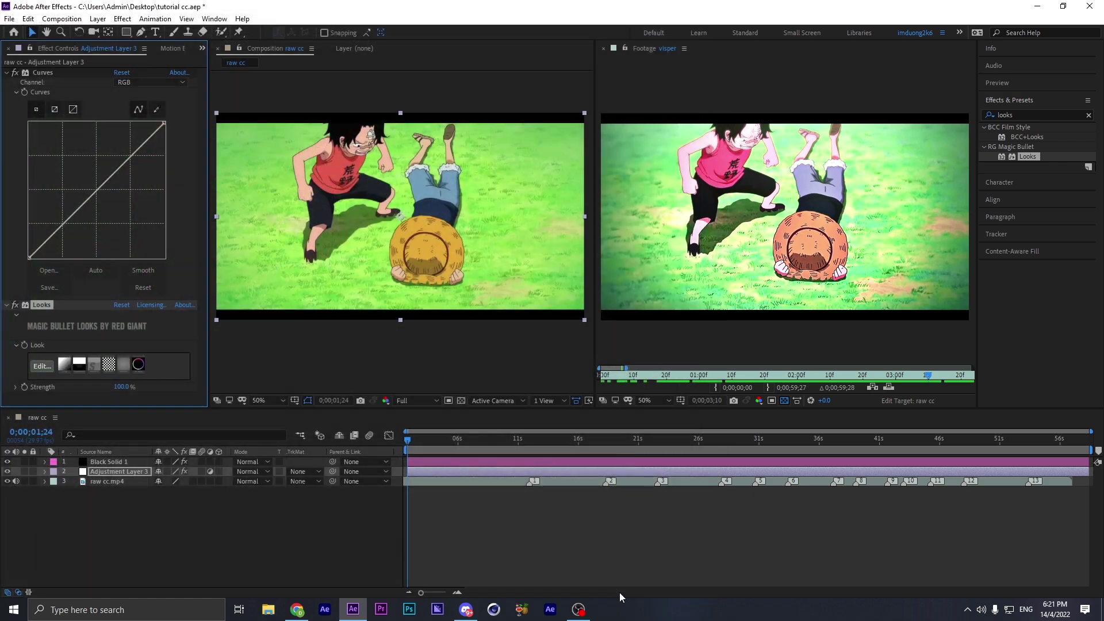
# Move the Curves effect below Looks in the adjustment layer's effect order, with Looks collapsed and Curves expanded.
pyautogui.click(7, 73)
pyautogui.click(6, 83)
pyautogui.moveTo(43, 73); pyautogui.dragTo(47, 106)
pyautogui.click(6, 82)
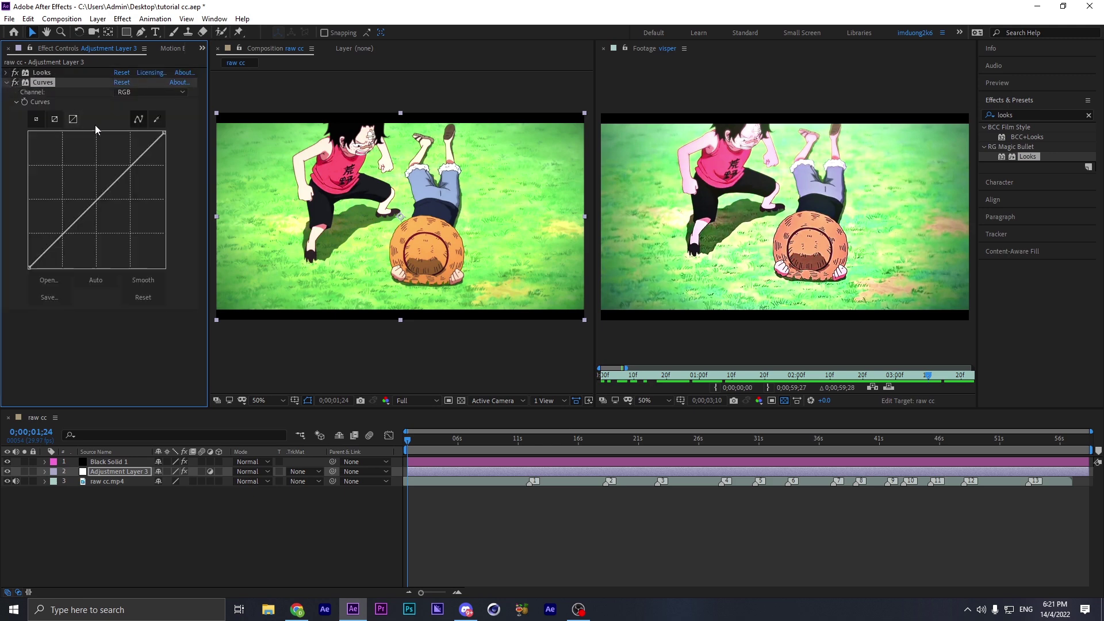
# Shape the RGB curve into a slight S, lifting the highlights a little and lowering the shadows.
pyautogui.moveTo(138, 162); pyautogui.dragTo(131, 154)
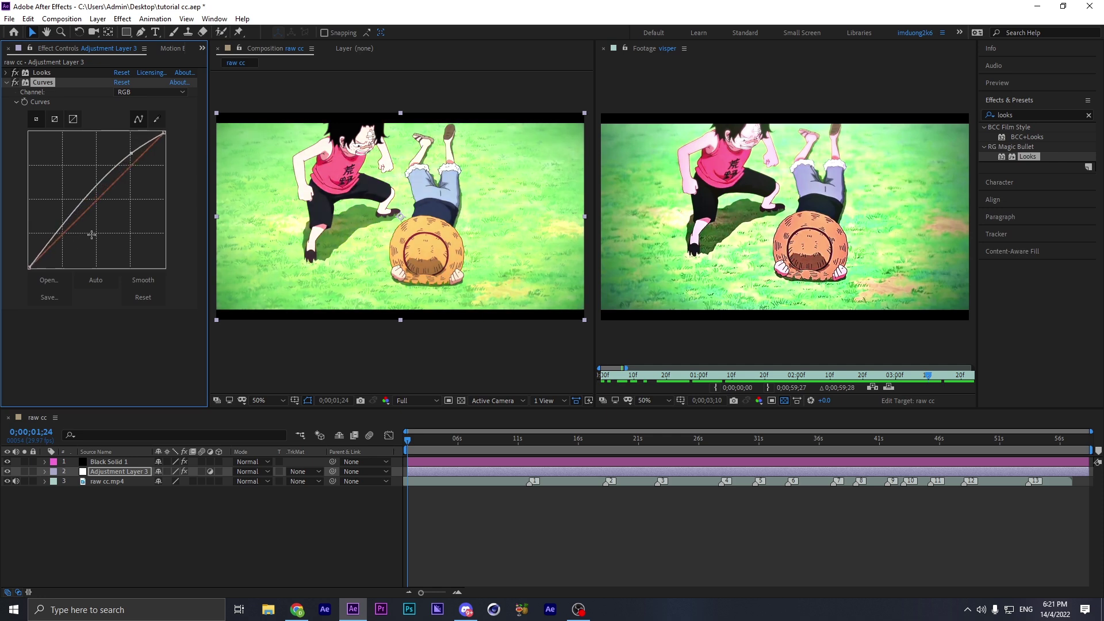
pyautogui.moveTo(57, 231)
pyautogui.mouseDown()
pyautogui.moveTo(76, 228)
pyautogui.moveTo(61, 237)
pyautogui.mouseUp()
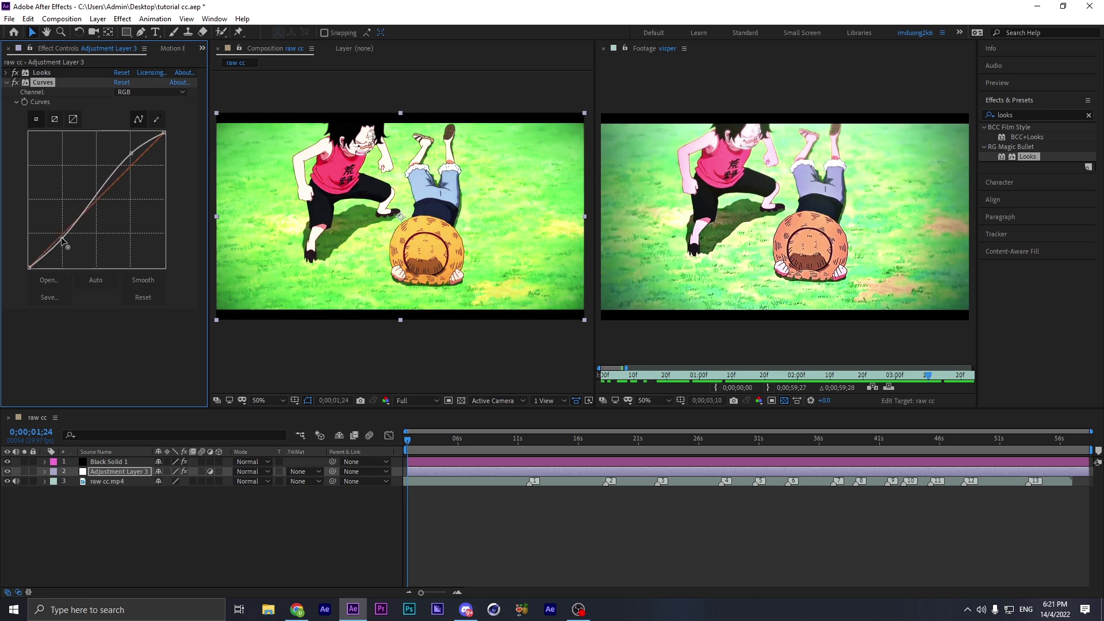
pyautogui.moveTo(131, 153); pyautogui.dragTo(132, 158)
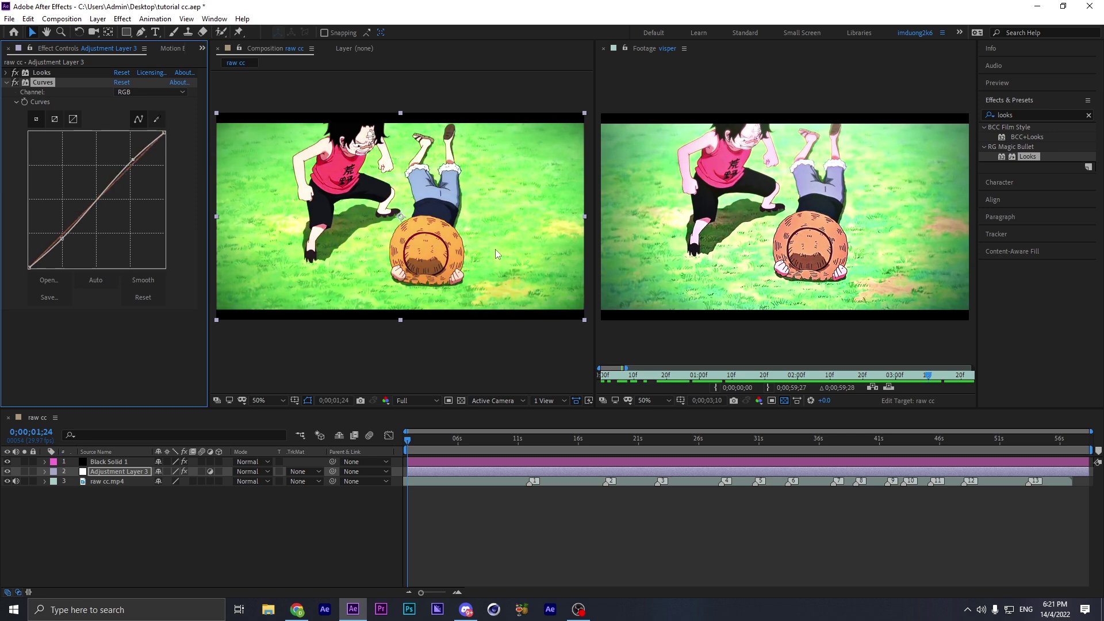
pyautogui.scroll(1, 494, 250)
pyautogui.press(',')
# Add a second Looks effect below Curves on the adjustment layer and open its look editor.
pyautogui.click(119, 328)
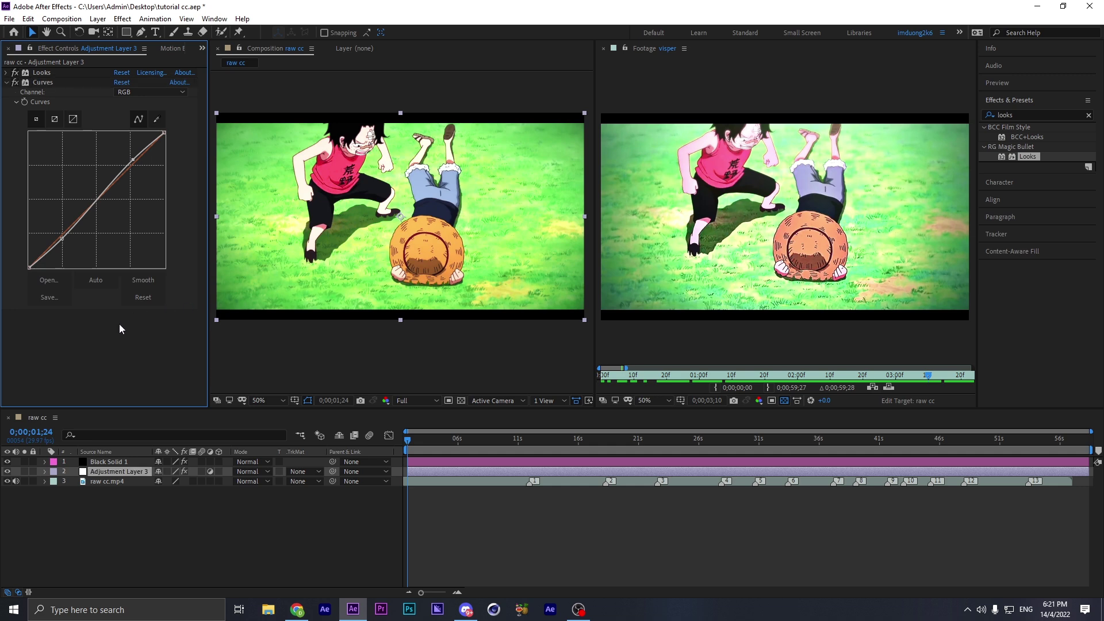
pyautogui.moveTo(1042, 156); pyautogui.dragTo(128, 329)
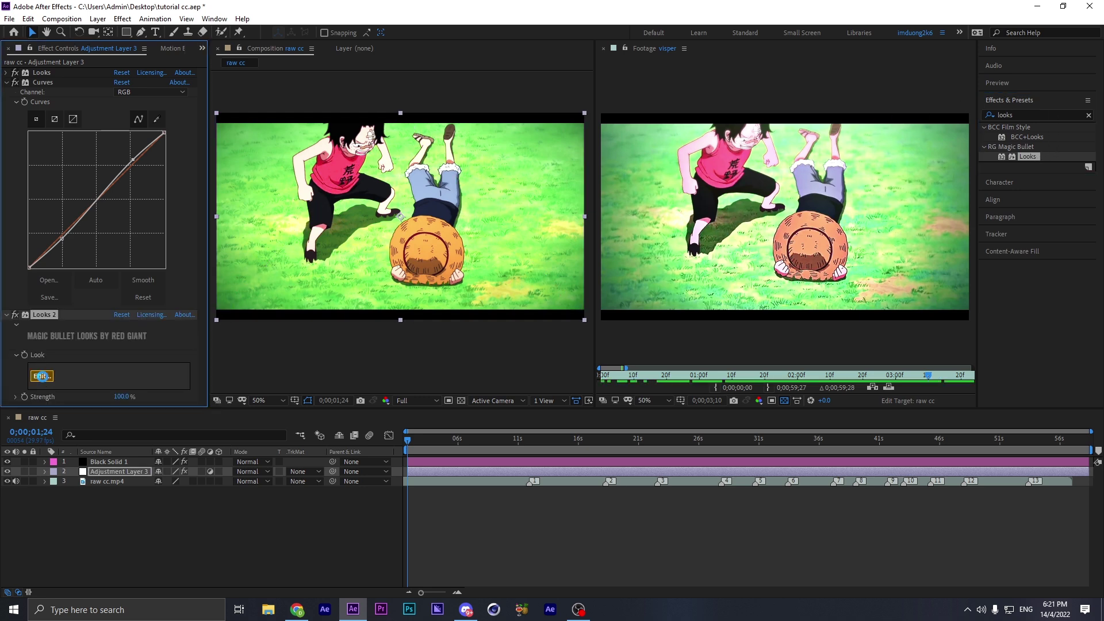
pyautogui.click(42, 376)
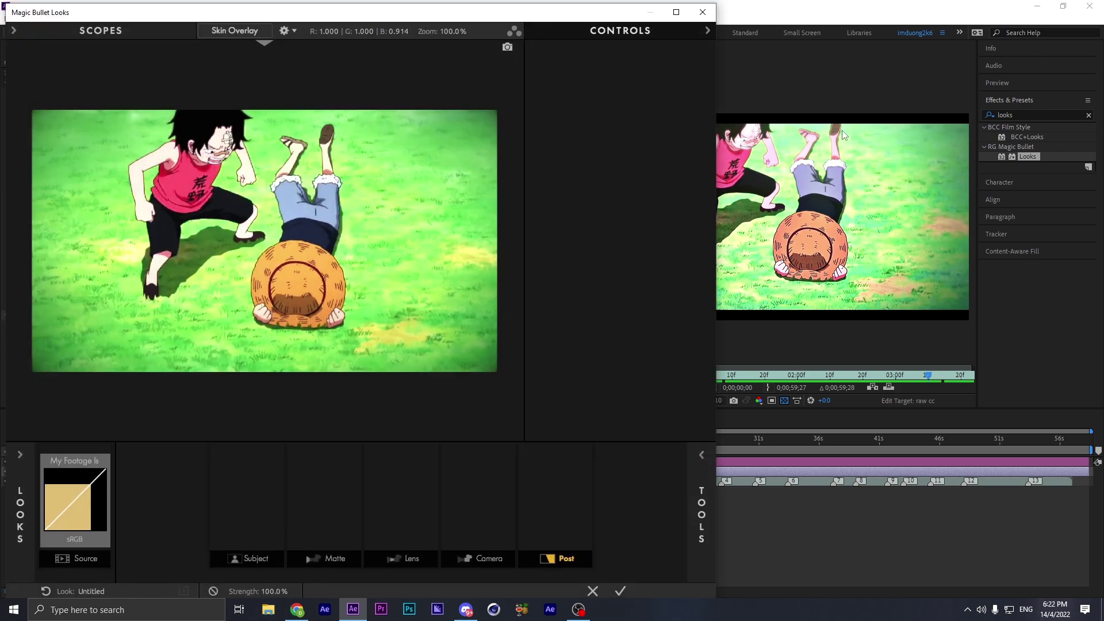
# Add Spot Exposure to the Subject stage with Stops +0.30, Center X -1.6%, Center Y -33.5%, Spread 0.461 and Falloff 1.000.
pyautogui.click(214, 469)
pyautogui.doubleClick(481, 101)
pyautogui.moveTo(262, 241); pyautogui.dragTo(259, 158)
pyautogui.moveTo(596, 81)
pyautogui.mouseDown()
pyautogui.moveTo(624, 81)
pyautogui.moveTo(606, 80)
pyautogui.mouseUp()
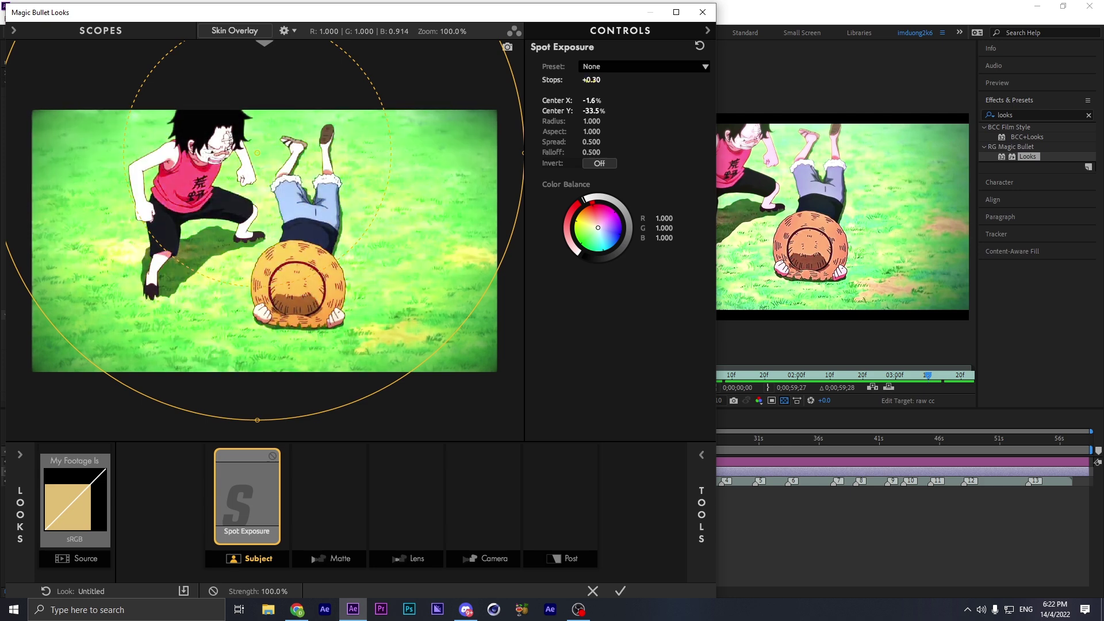
pyautogui.moveTo(594, 141); pyautogui.dragTo(610, 152)
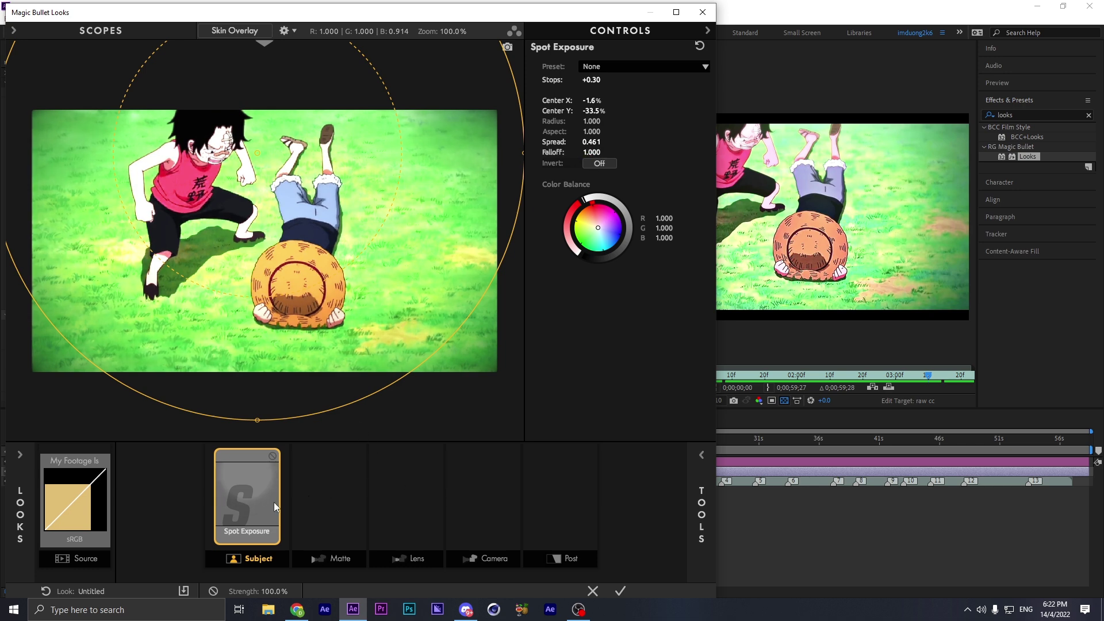
# Add a LUT tool to the Subject stage after Spot Exposure.
pyautogui.click(331, 512)
pyautogui.click(275, 516)
pyautogui.click(272, 511)
pyautogui.doubleClick(404, 399)
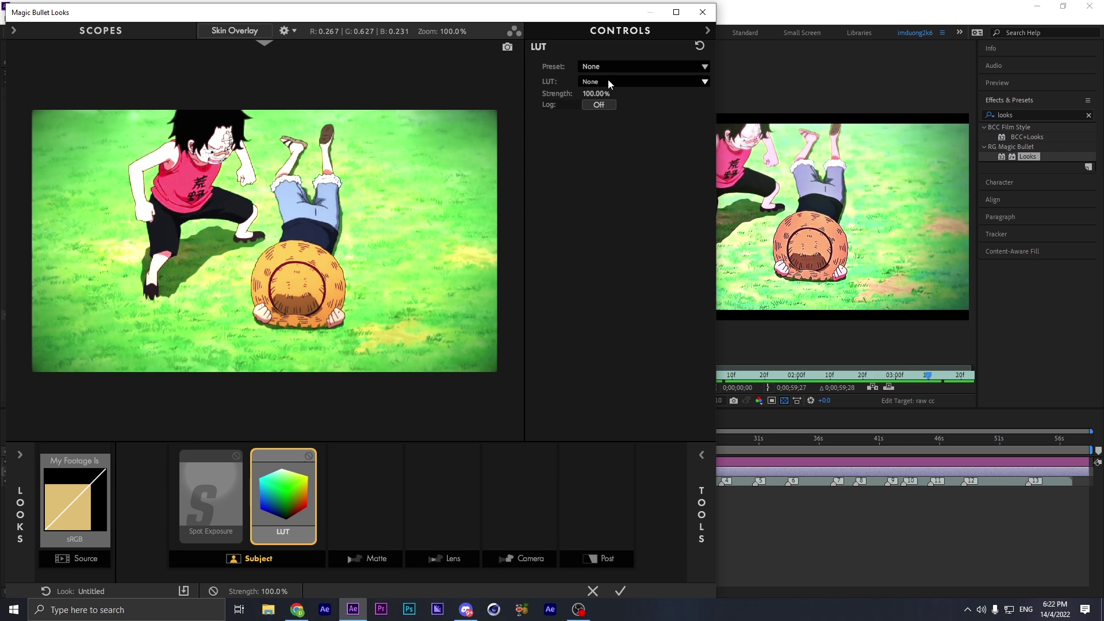
# Try the Slog2 Neutral and Slog2 Warm LUTs in the LUT tool.
pyautogui.click(608, 82)
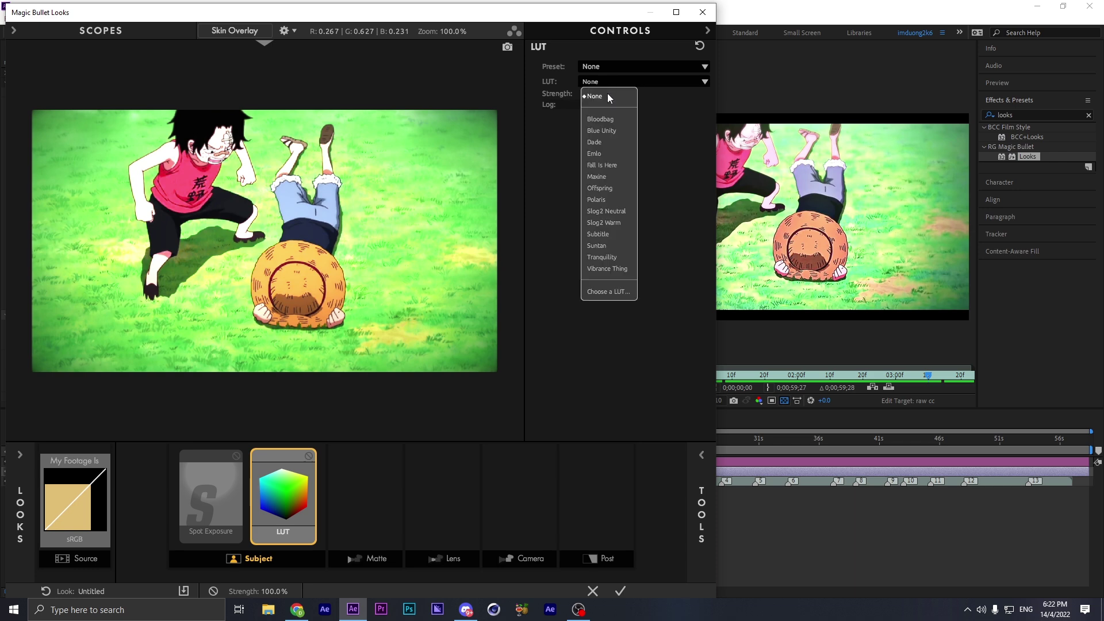
pyautogui.click(605, 210)
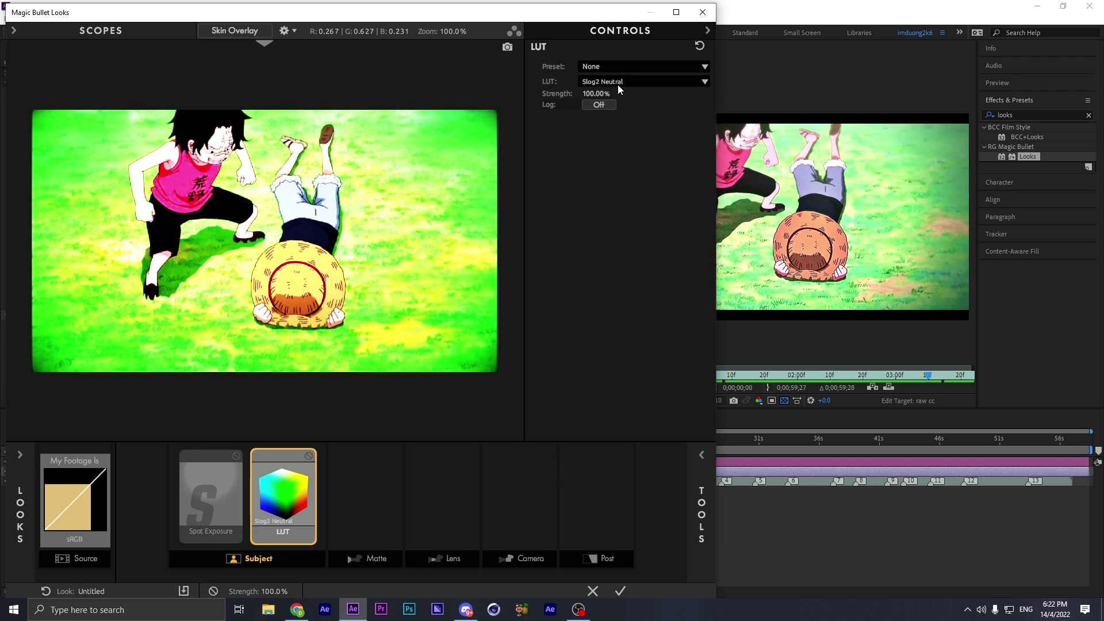
pyautogui.click(618, 82)
pyautogui.click(608, 226)
# Set the LUT to Subtitle and compare the picture with the LUT tool off and on.
pyautogui.click(624, 82)
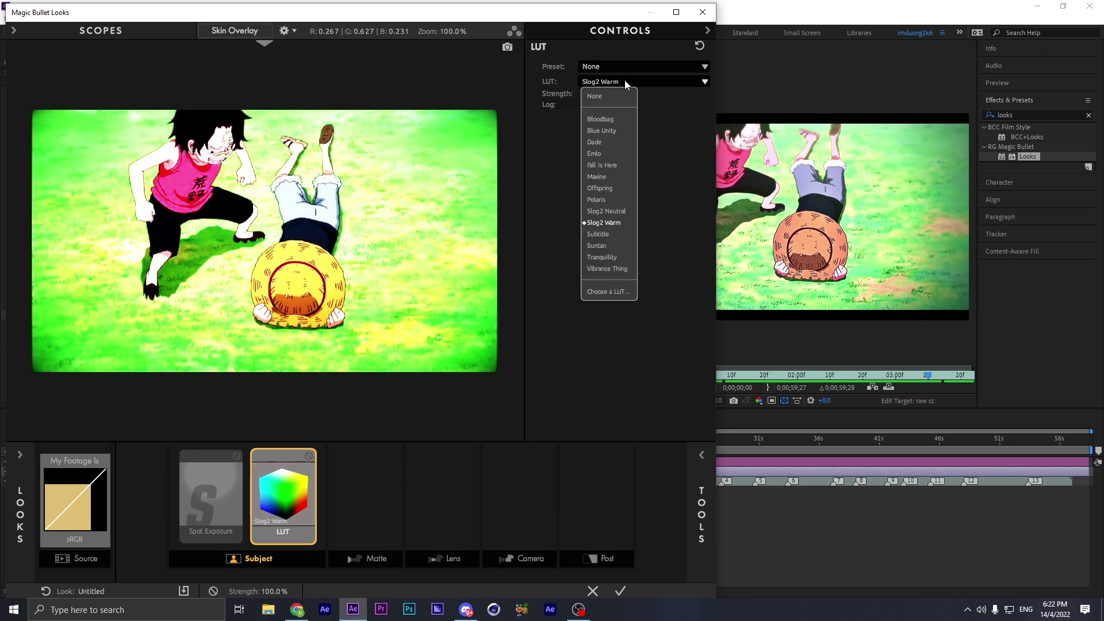
pyautogui.click(603, 231)
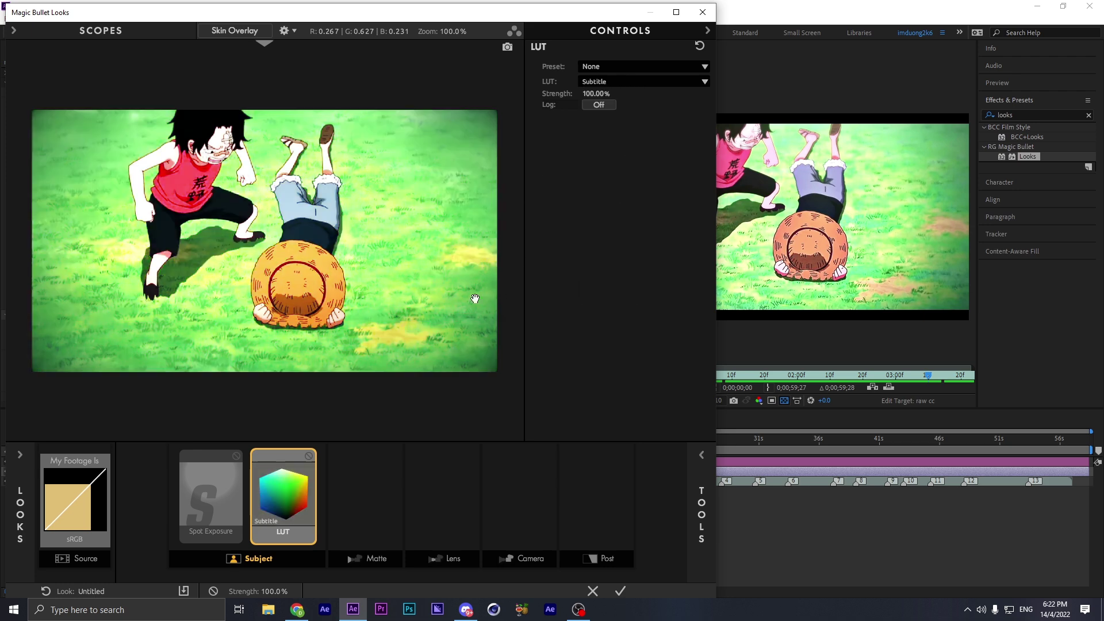
pyautogui.click(309, 454)
pyautogui.click(310, 454)
pyautogui.click(310, 454)
pyautogui.click(309, 454)
pyautogui.click(309, 454)
pyautogui.click(309, 454)
# Add Hue/Saturation to the Post stage and set its Saturation to 96.0%.
pyautogui.click(428, 503)
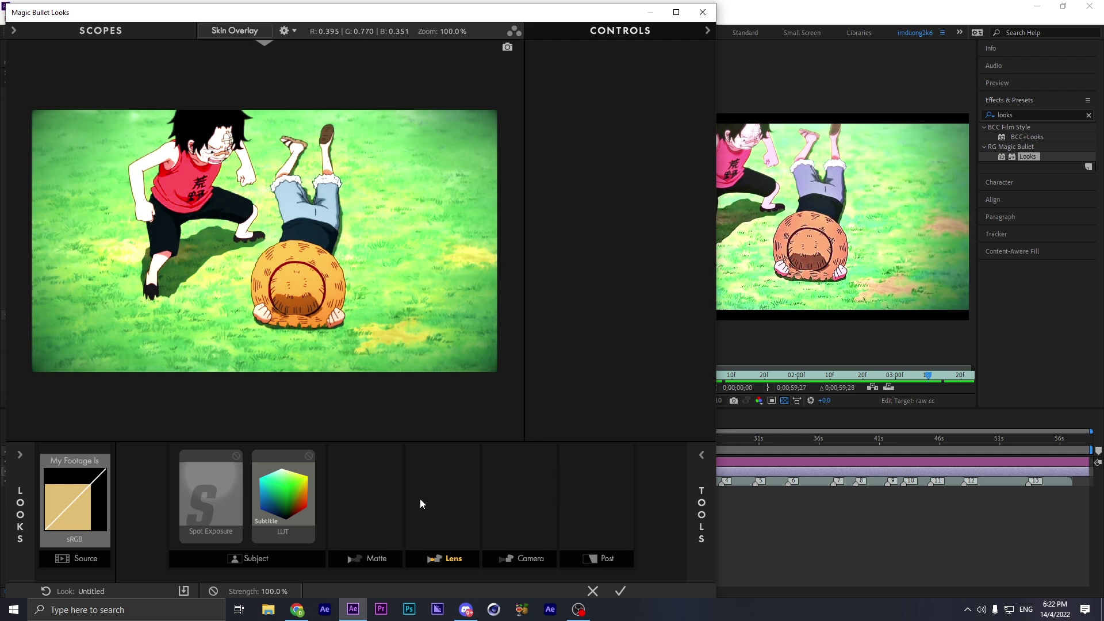
pyautogui.click(584, 487)
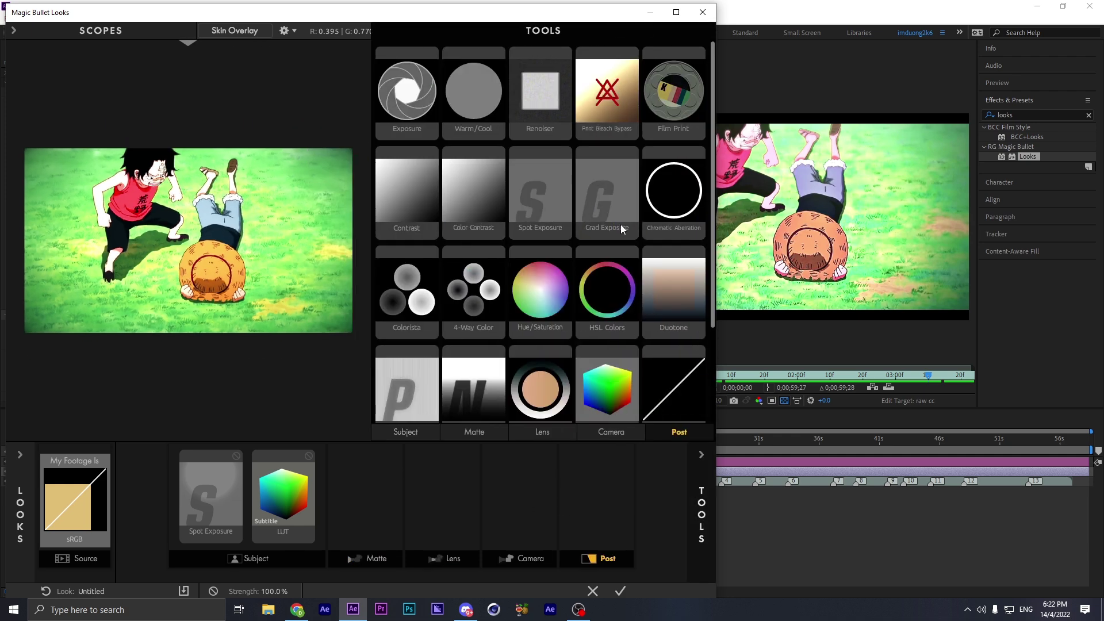
pyautogui.scroll(-3, 612, 348)
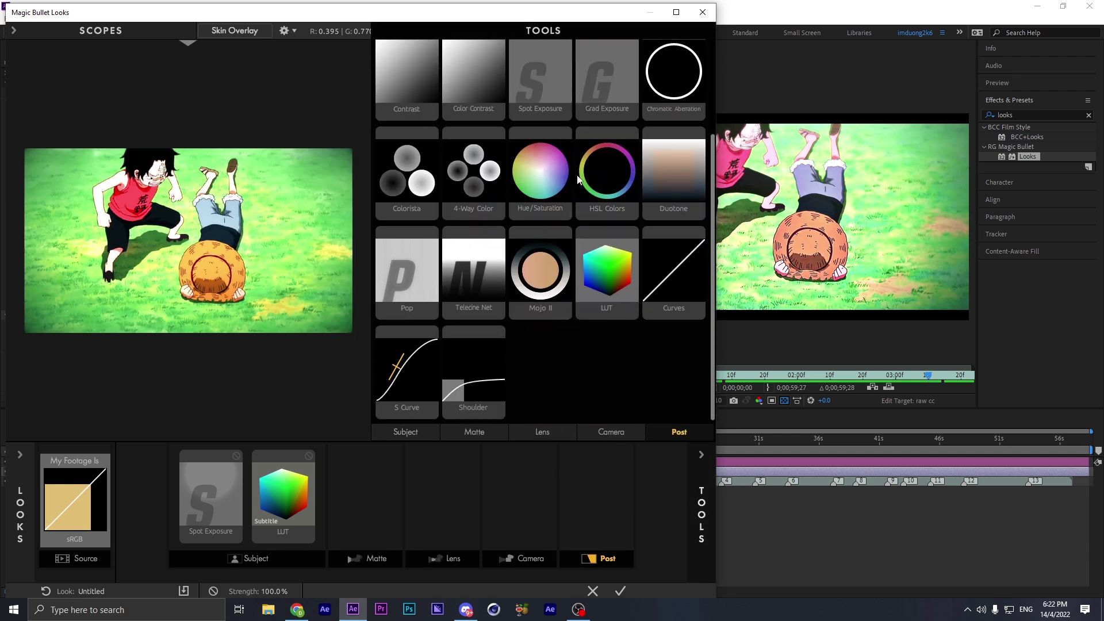
pyautogui.doubleClick(513, 185)
pyautogui.write('69')
pyautogui.press('Return')
pyautogui.moveTo(595, 121); pyautogui.dragTo(601, 120)
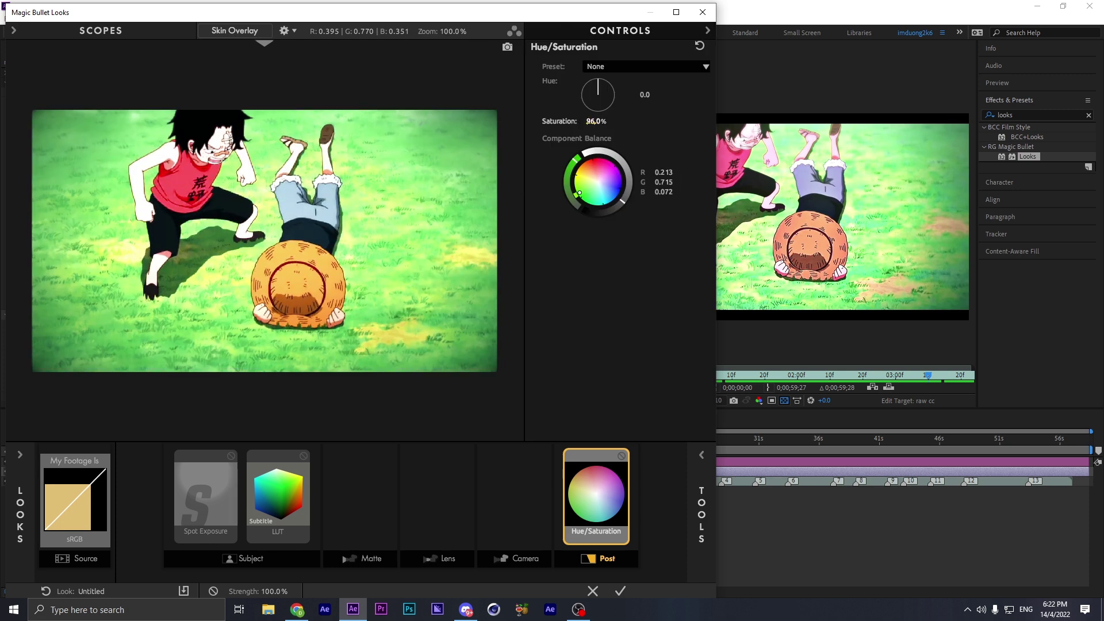
# Add Spot Fill to the Subject stage with Fill 21.30% and a faintly blue light color of R 0.992, G 0.996, B 0.999.
pyautogui.click(431, 540)
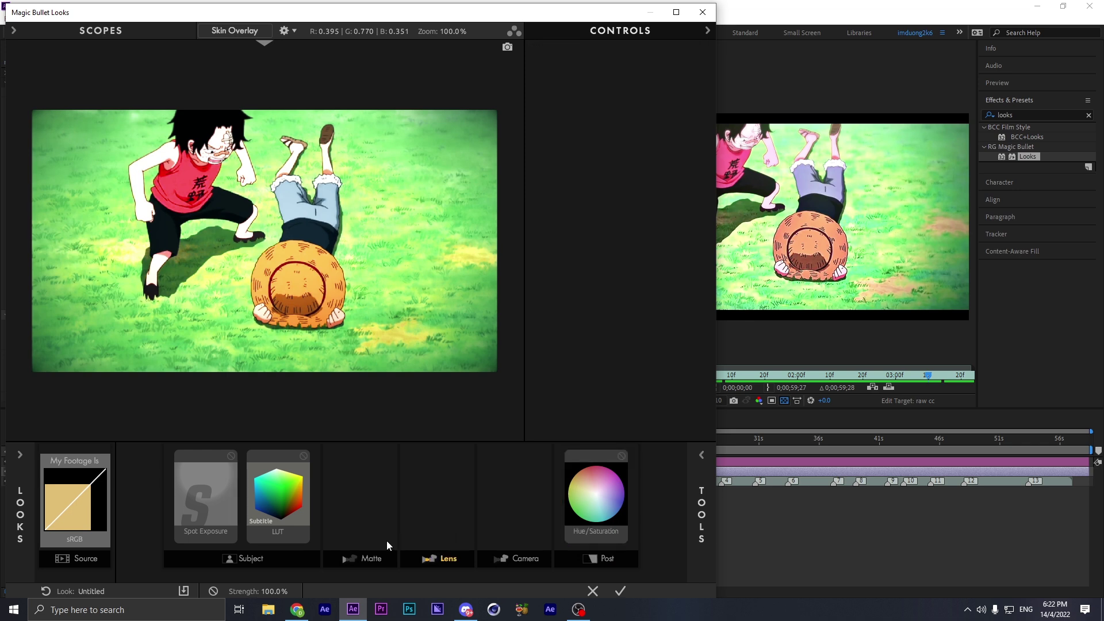
pyautogui.click(277, 554)
pyautogui.doubleClick(471, 300)
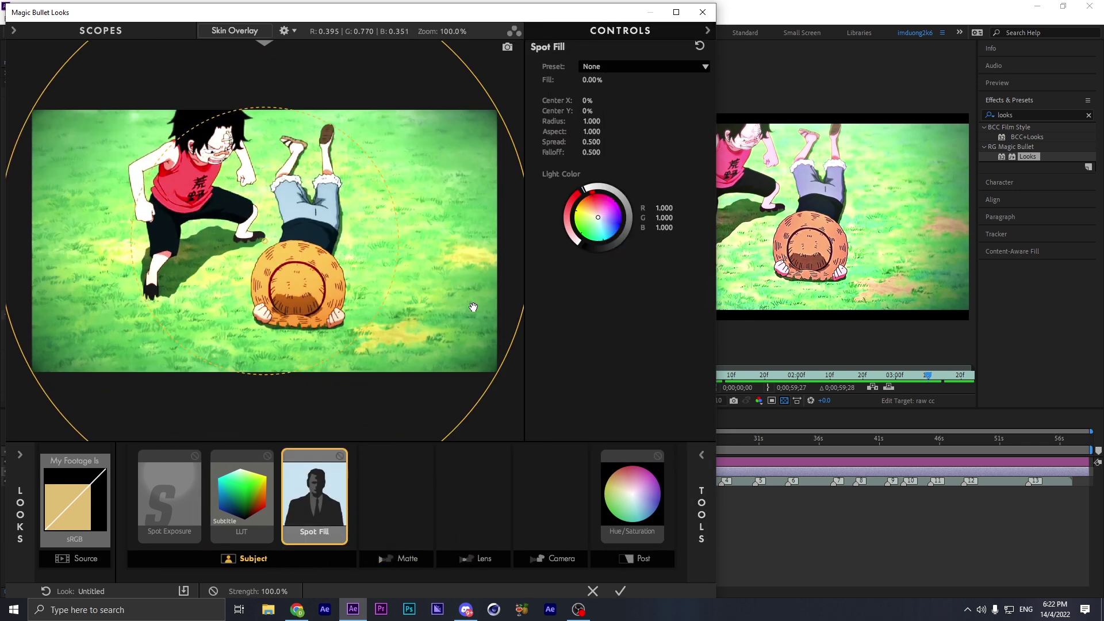
pyautogui.moveTo(589, 89)
pyautogui.mouseDown()
pyautogui.moveTo(650, 79)
pyautogui.moveTo(585, 85)
pyautogui.mouseUp()
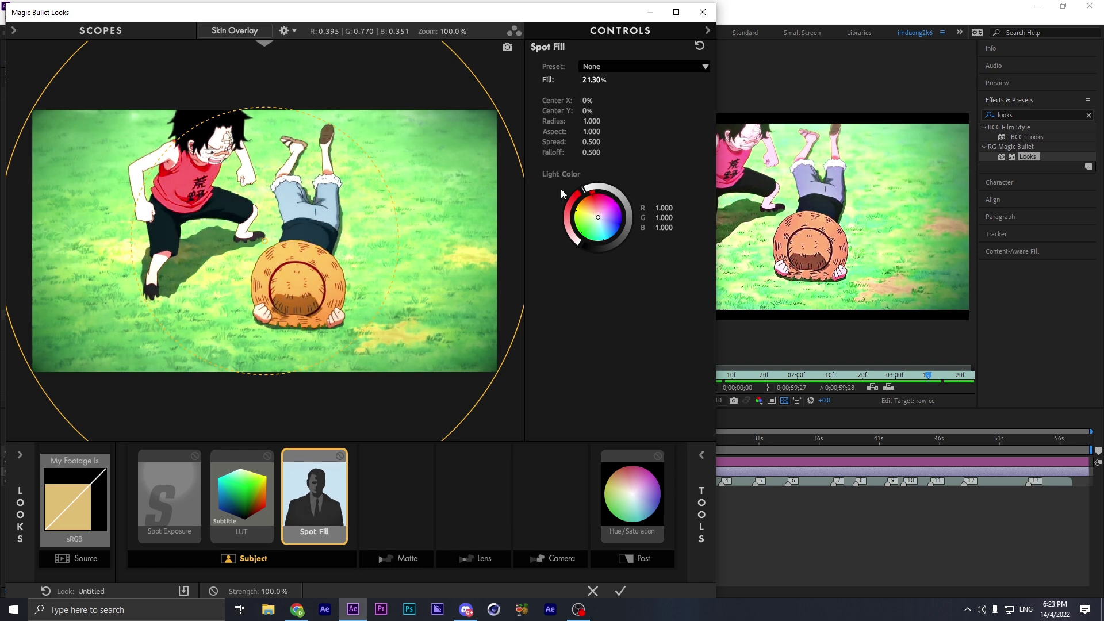
pyautogui.moveTo(610, 223); pyautogui.dragTo(600, 220)
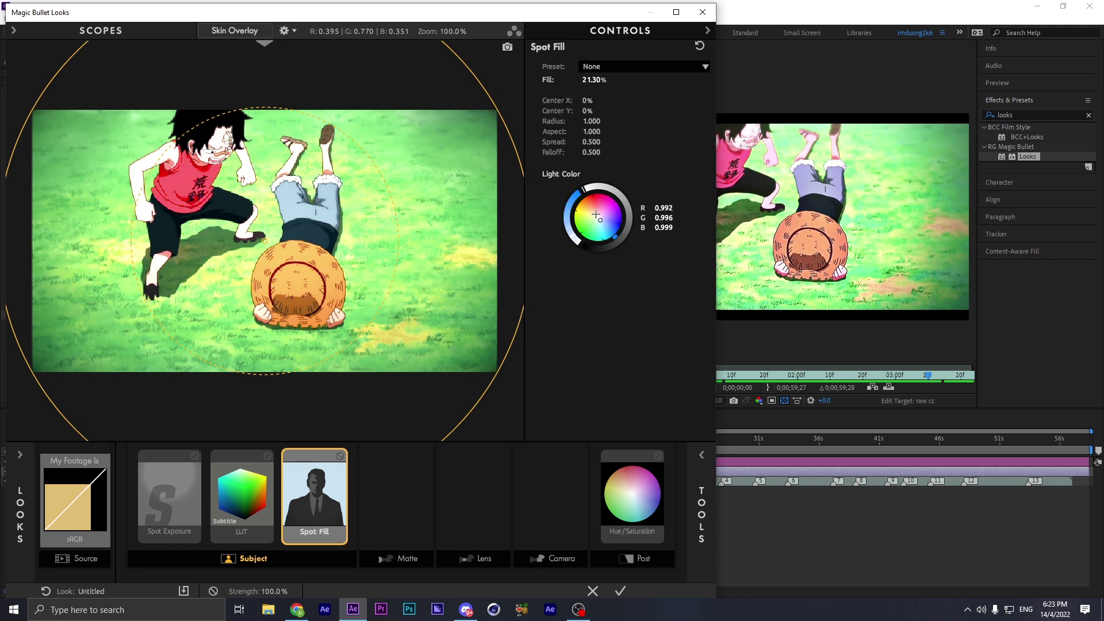
# Add Diffusion to the Matte stage and set its color to R 0.999, G 0.999, B 0.999.
pyautogui.click(380, 538)
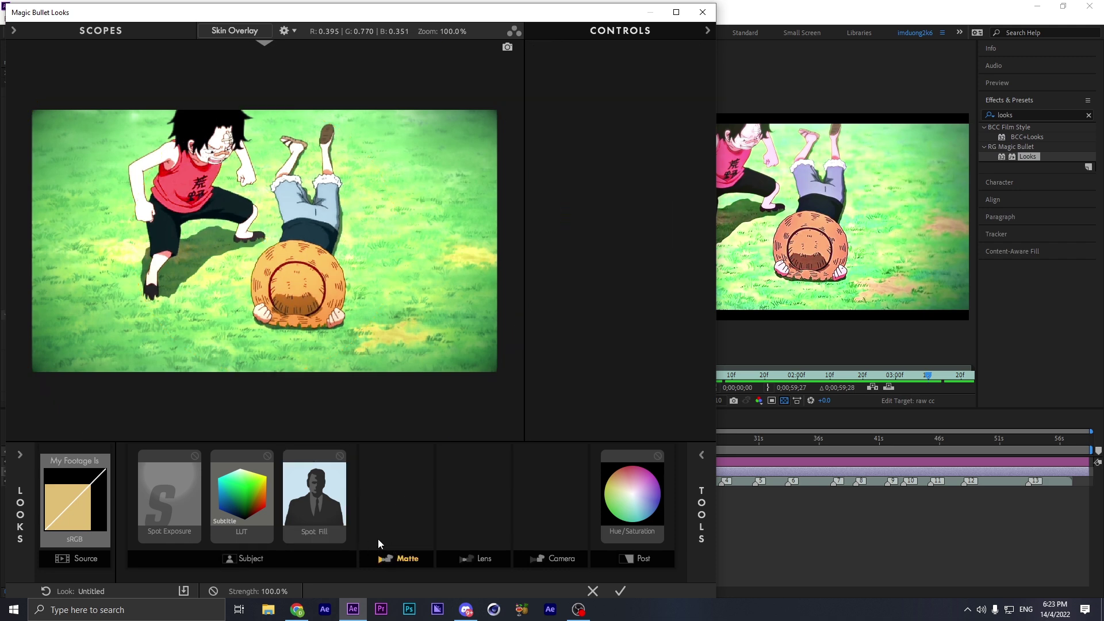
pyautogui.click(379, 553)
pyautogui.doubleClick(601, 117)
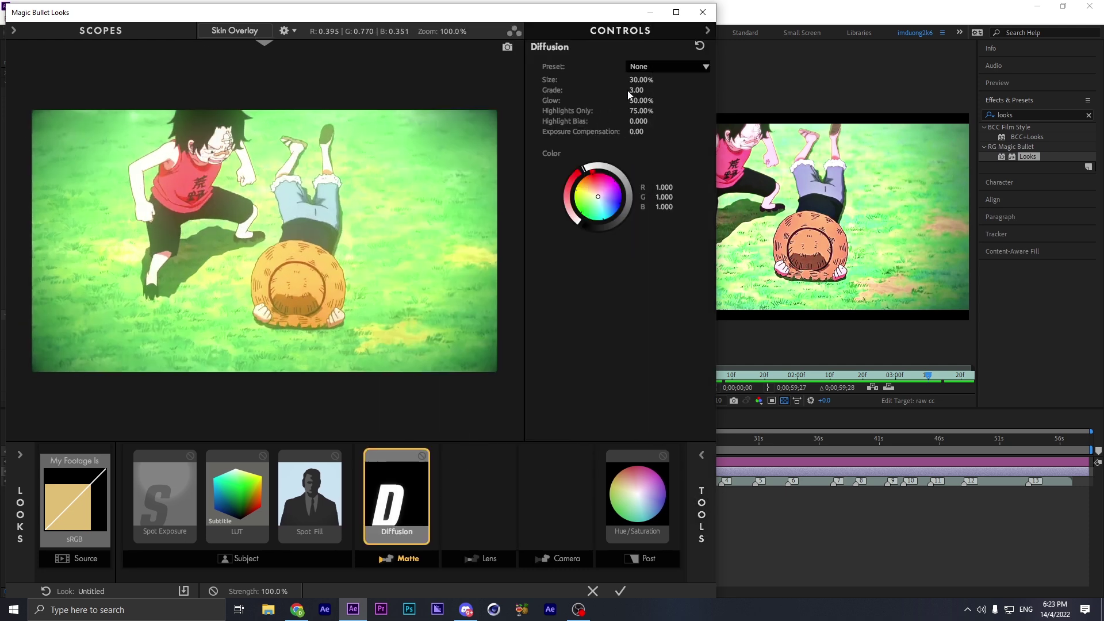
pyautogui.moveTo(608, 200); pyautogui.dragTo(598, 197)
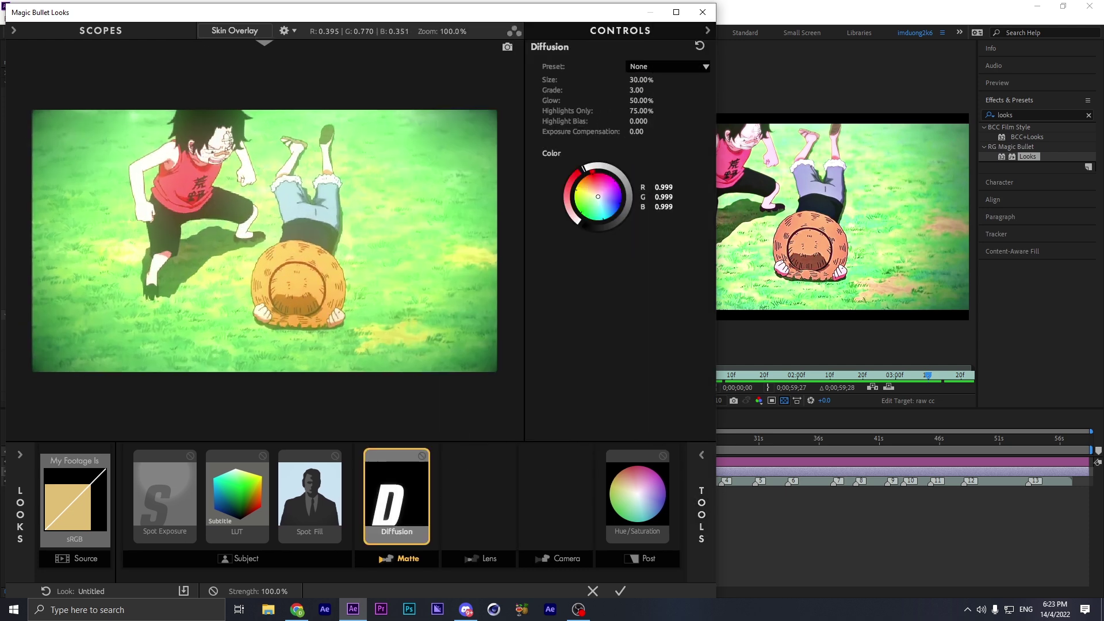
# Set Diffusion to Size 4.25%, Grade 1.97, Glow 27.60%, Highlights Only 84.10%, Highlight Bias +0.094 and Exposure Compensation -0.10.
pyautogui.moveTo(640, 79); pyautogui.dragTo(642, 132)
pyautogui.click(642, 131)
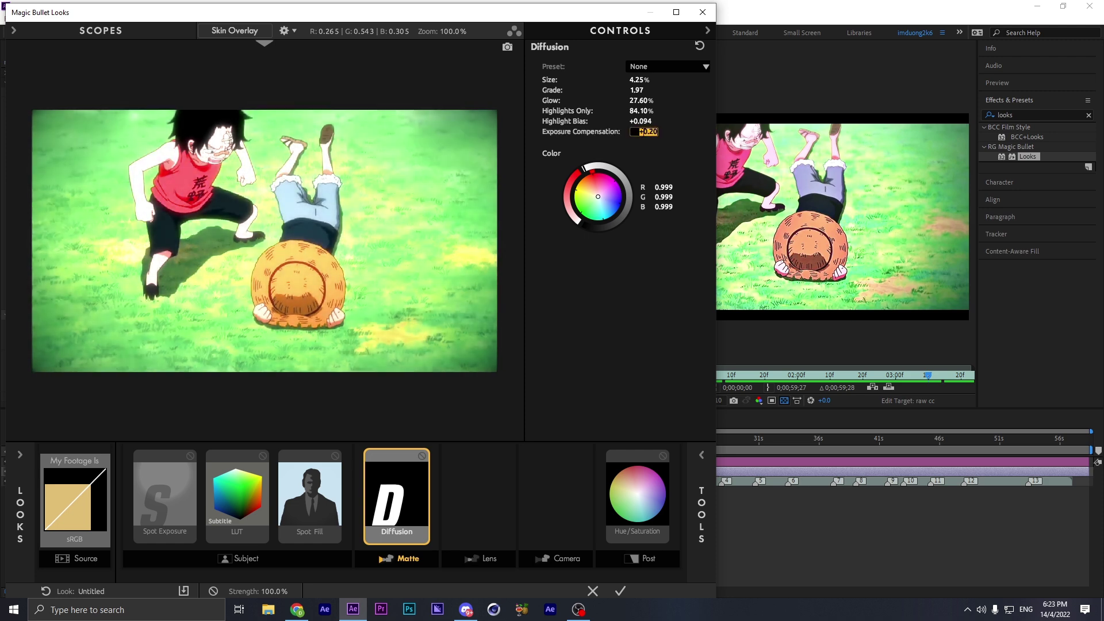
pyautogui.write('-0.40')
pyautogui.press('Return')
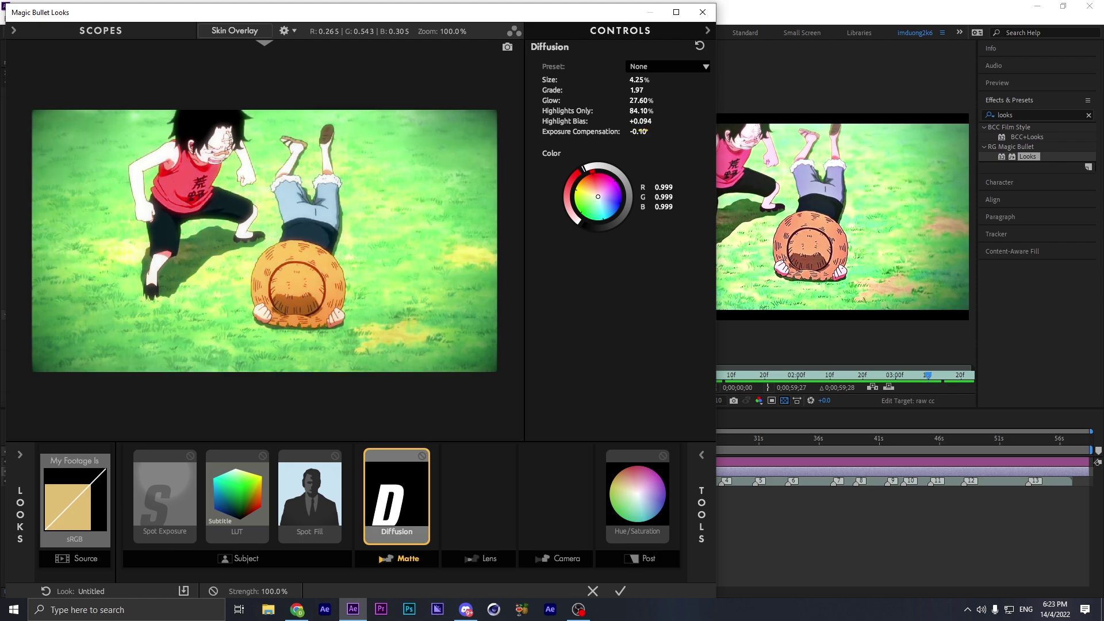
# Apply the second look and place Curves below Looks 2 in Adjustment Layer 3's effect stack.
pyautogui.click(619, 591)
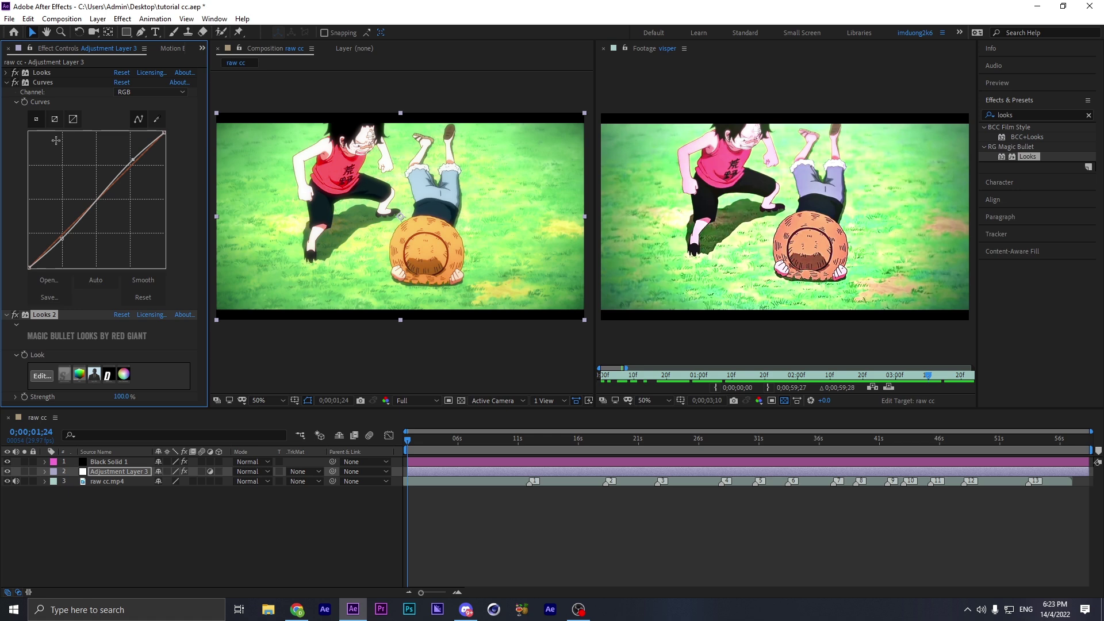
pyautogui.click(7, 83)
pyautogui.click(16, 93)
pyautogui.click(16, 93)
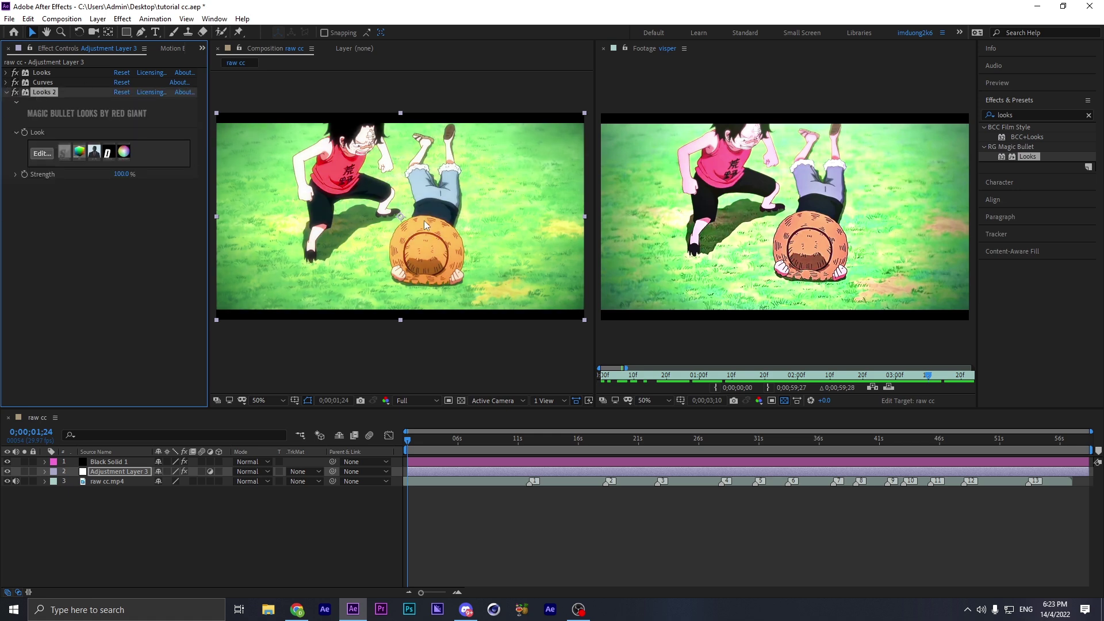
pyautogui.moveTo(60, 94); pyautogui.dragTo(53, 167)
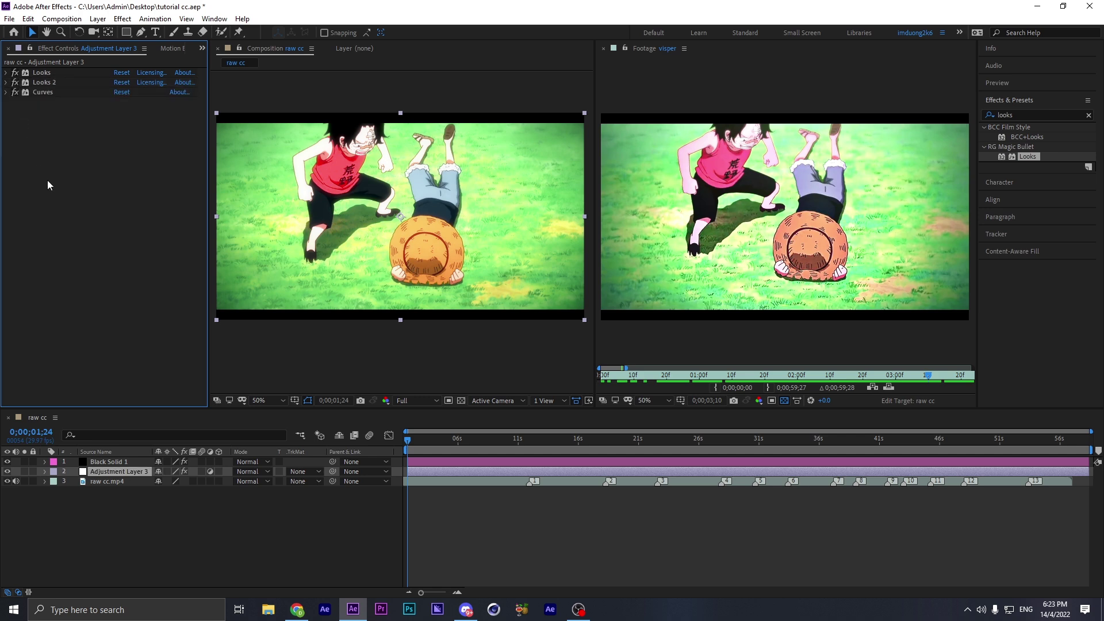
# Add BCC Unsharp Mask to Adjustment Layer 3 and set its Radius to 30 and Amount to 3.
pyautogui.hotkey('ctrl', 'space')
pyautogui.write('bcx')
pyautogui.press('BackSpace')
pyautogui.write('c')
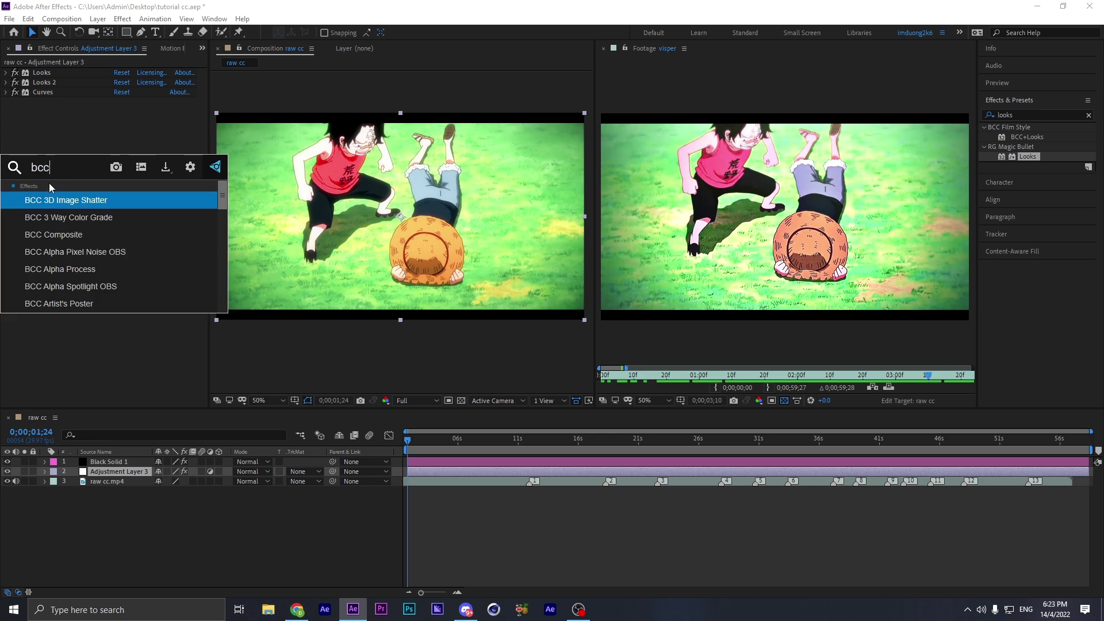
pyautogui.write(' un')
pyautogui.click(57, 198)
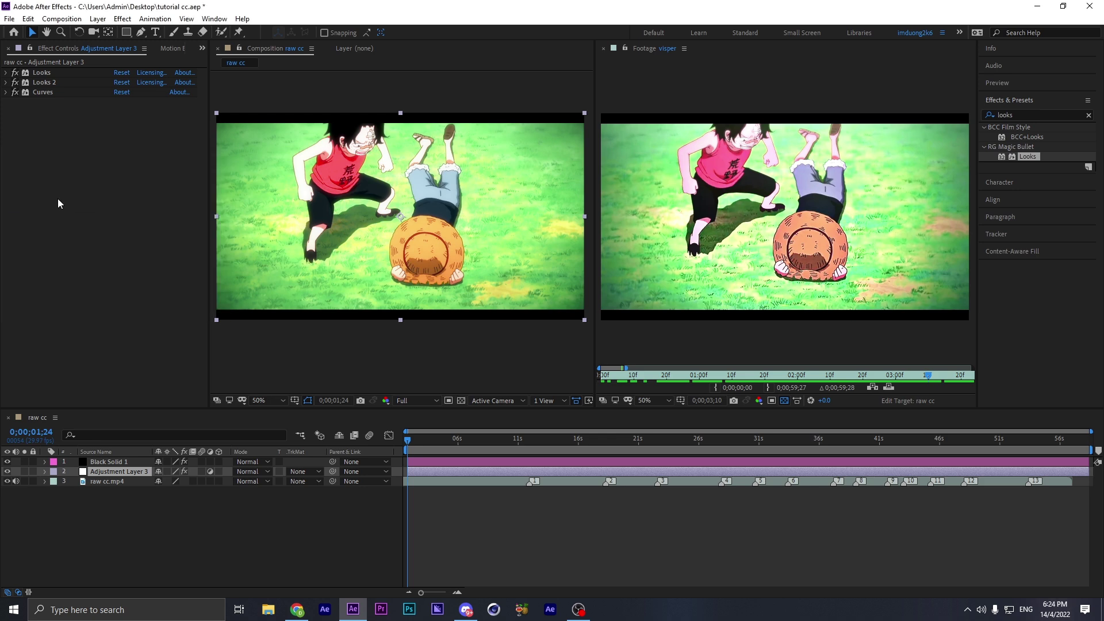
pyautogui.click(119, 168)
pyautogui.write('30')
pyautogui.press('Tab')
pyautogui.write('3')
pyautogui.press('Return')
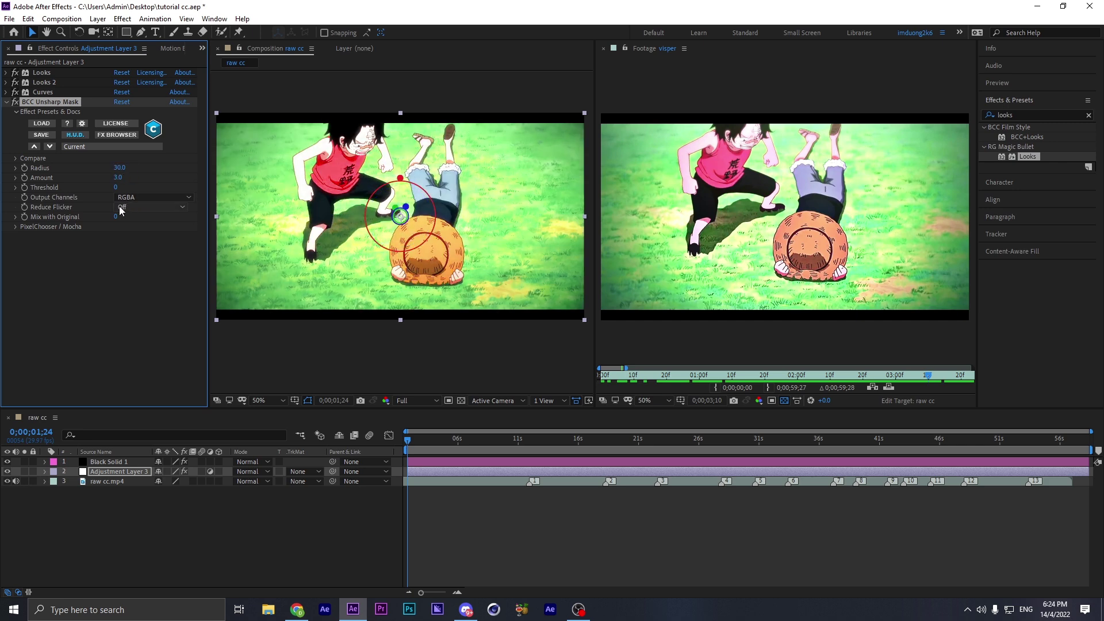
# Add Sharpen above BCC Unsharp Mask with Sharpen Amount 40, and compare the detail with the visper reference clip.
pyautogui.click(7, 101)
pyautogui.hotkey('ctrl', 'space')
pyautogui.write('shar')
pyautogui.press('Escape')
pyautogui.moveTo(53, 102); pyautogui.dragTo(63, 121)
pyautogui.write('4')
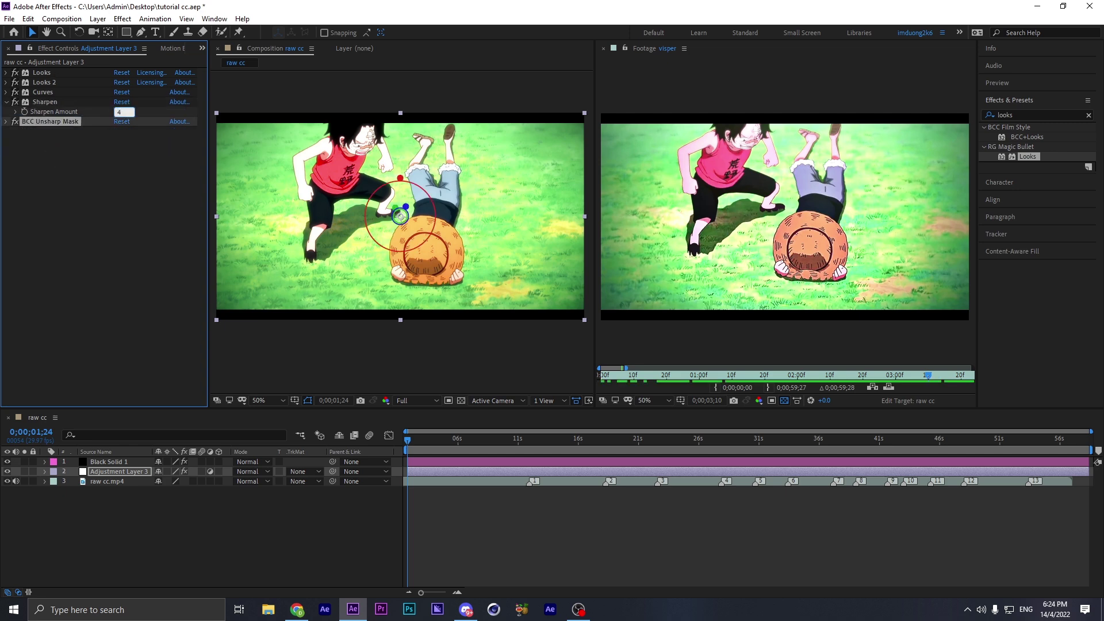
pyautogui.write('0')
pyautogui.press('Return')
pyautogui.press('.')
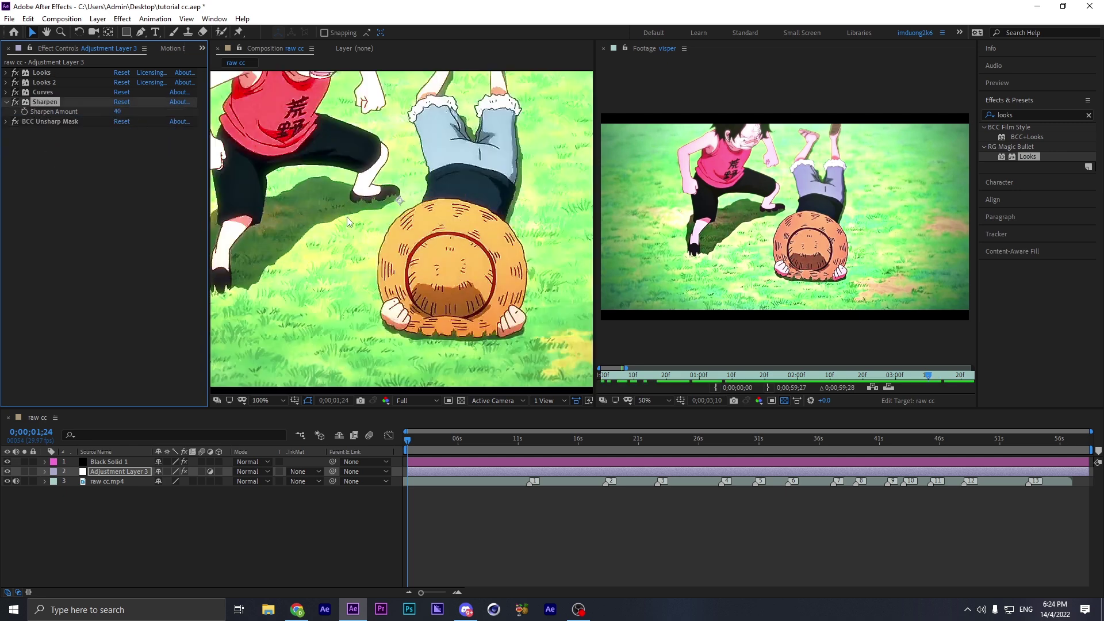
pyautogui.scroll(1, 742, 277)
pyautogui.scroll(-1, 444, 171)
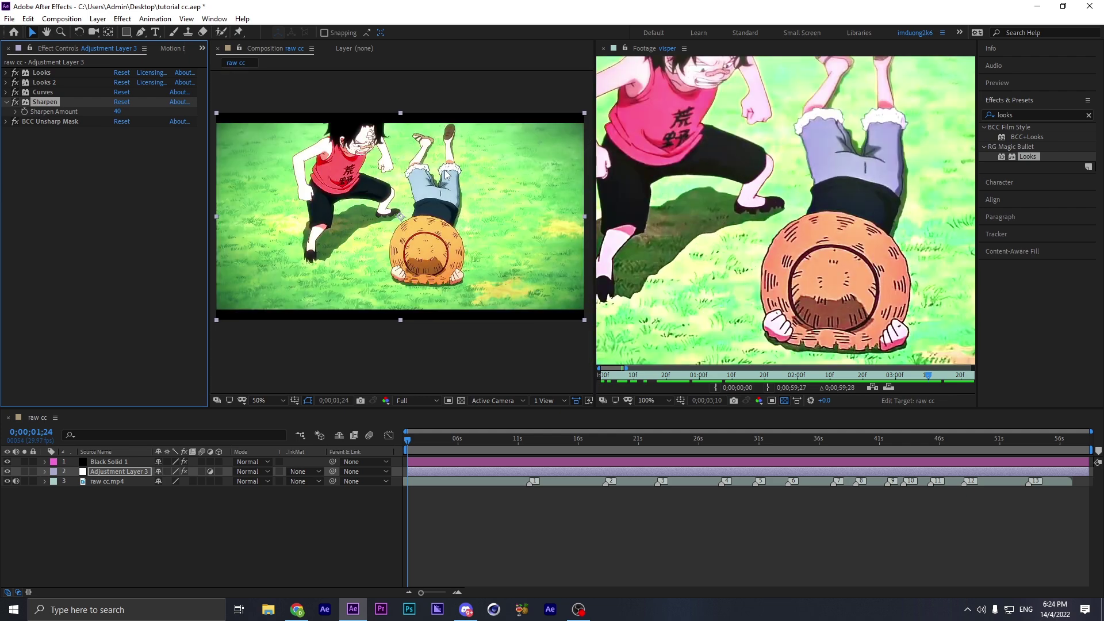
pyautogui.press(',')
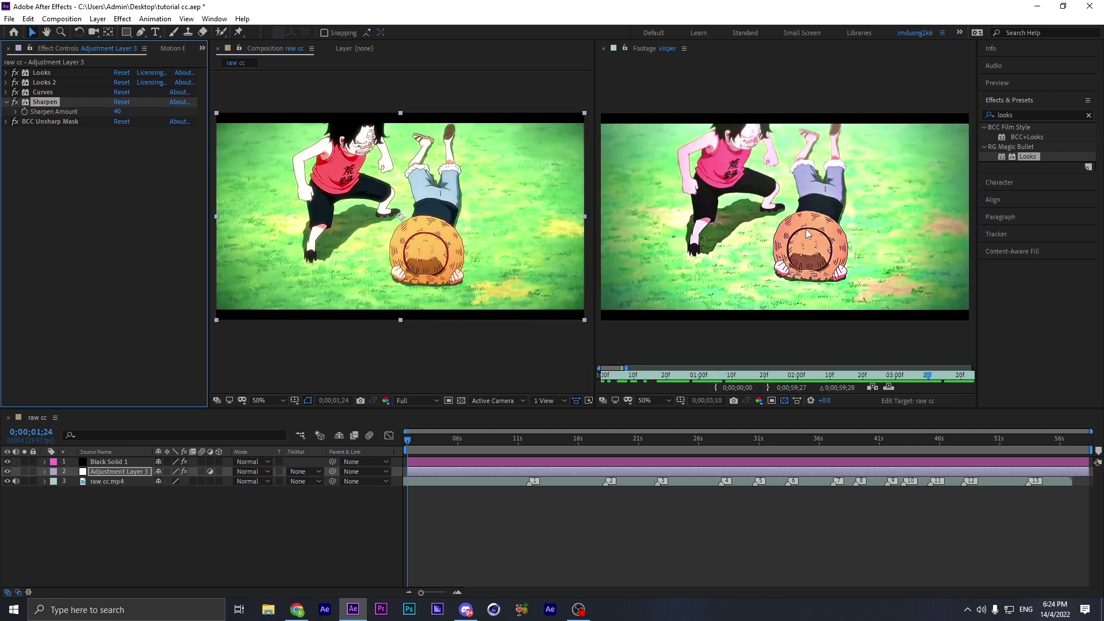
# Collapse Sharpen and reorder the Curves and Looks 2 effects in Adjustment Layer 3's effect stack.
pyautogui.click(6, 103)
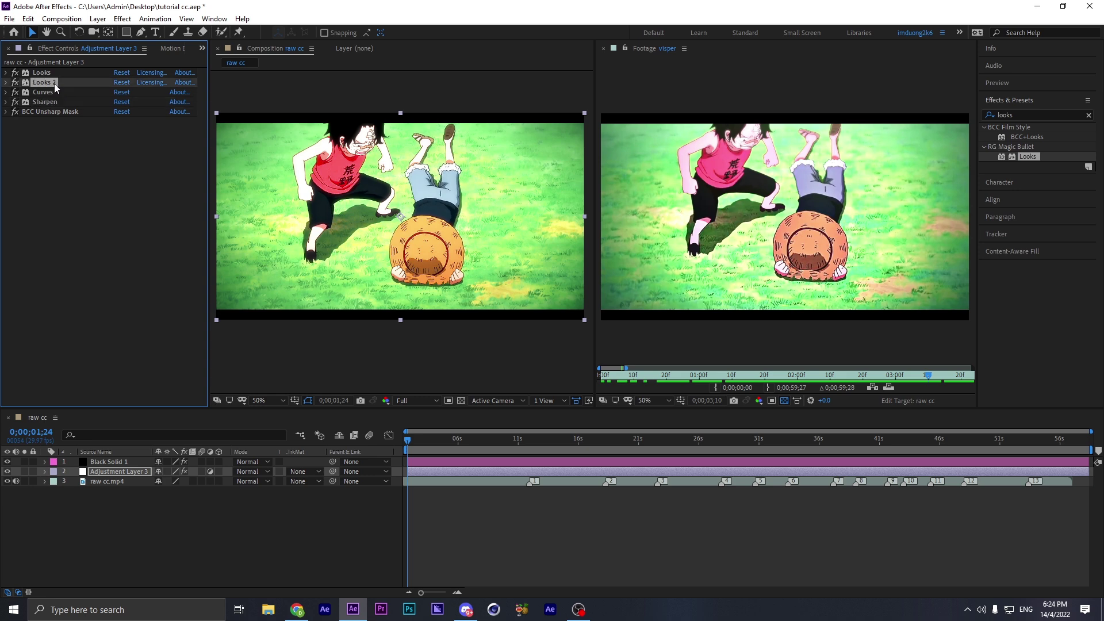
pyautogui.moveTo(49, 92); pyautogui.dragTo(56, 163)
pyautogui.moveTo(54, 82)
pyautogui.mouseDown()
pyautogui.moveTo(52, 127)
pyautogui.moveTo(46, 98)
pyautogui.mouseUp()
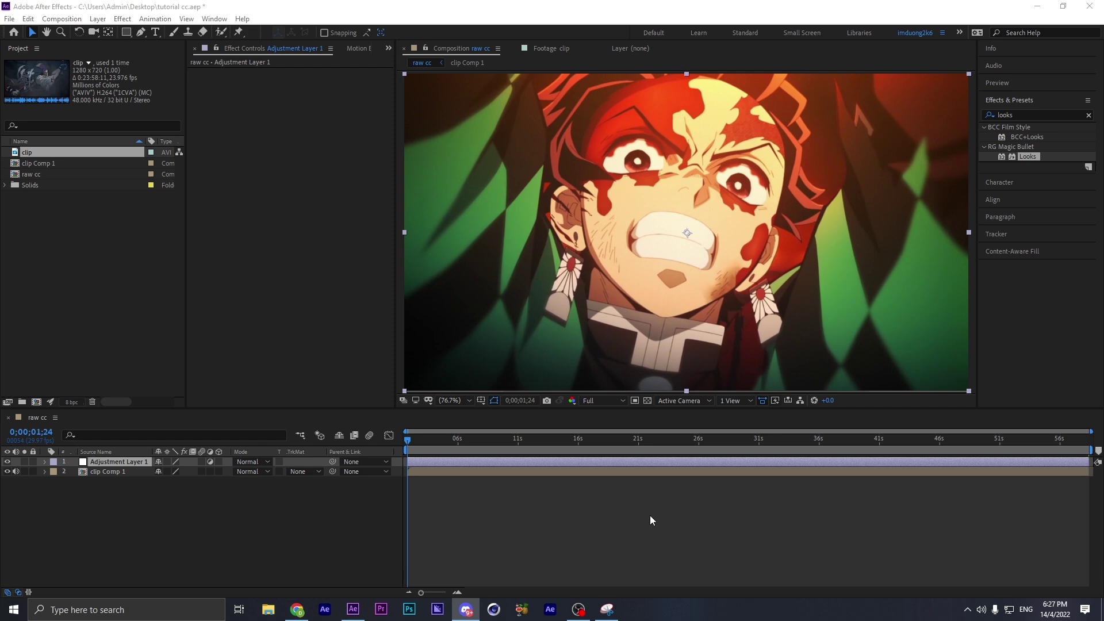
# Try the S_PseudoColor effect on Adjustment Layer 1 with its Saturation set to 0.4.
pyautogui.click(1011, 115)
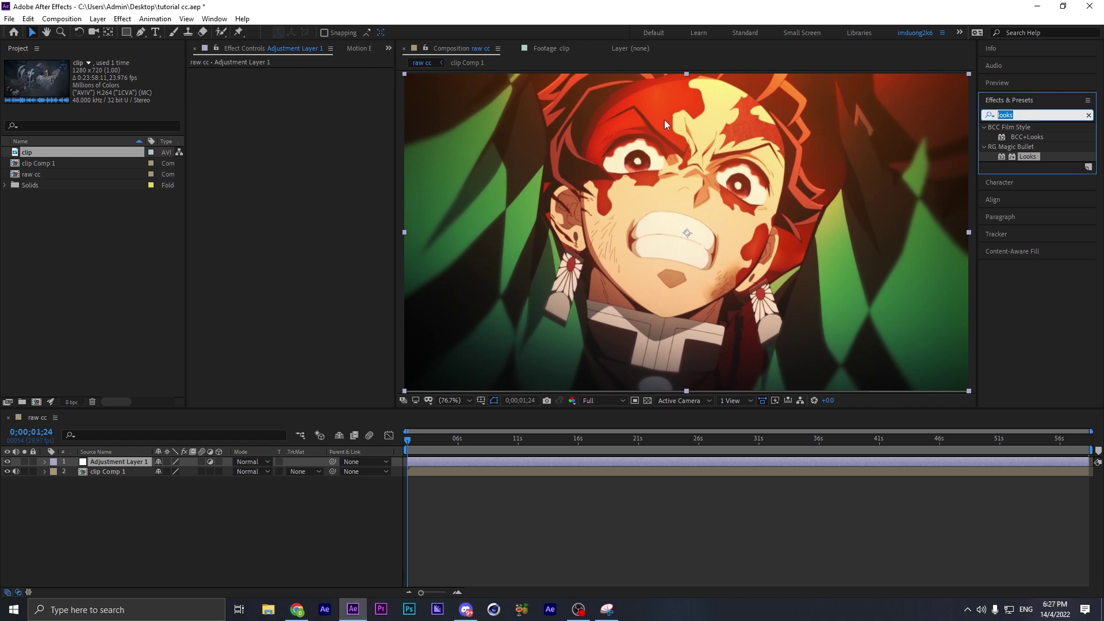
pyautogui.write('s_ps')
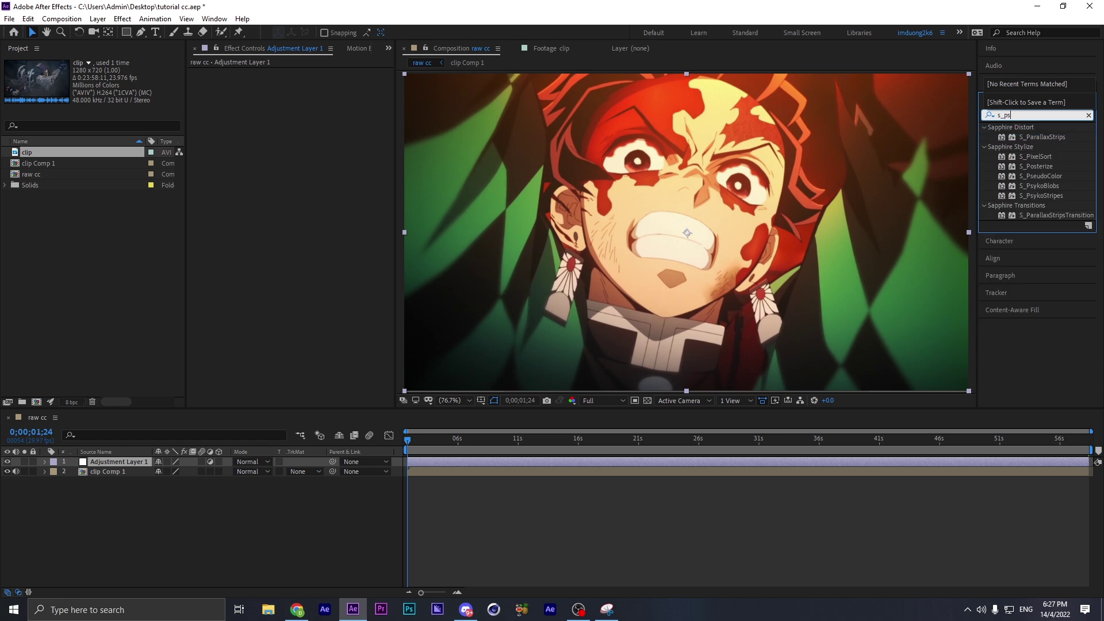
pyautogui.press('BackSpace')
pyautogui.write('es')
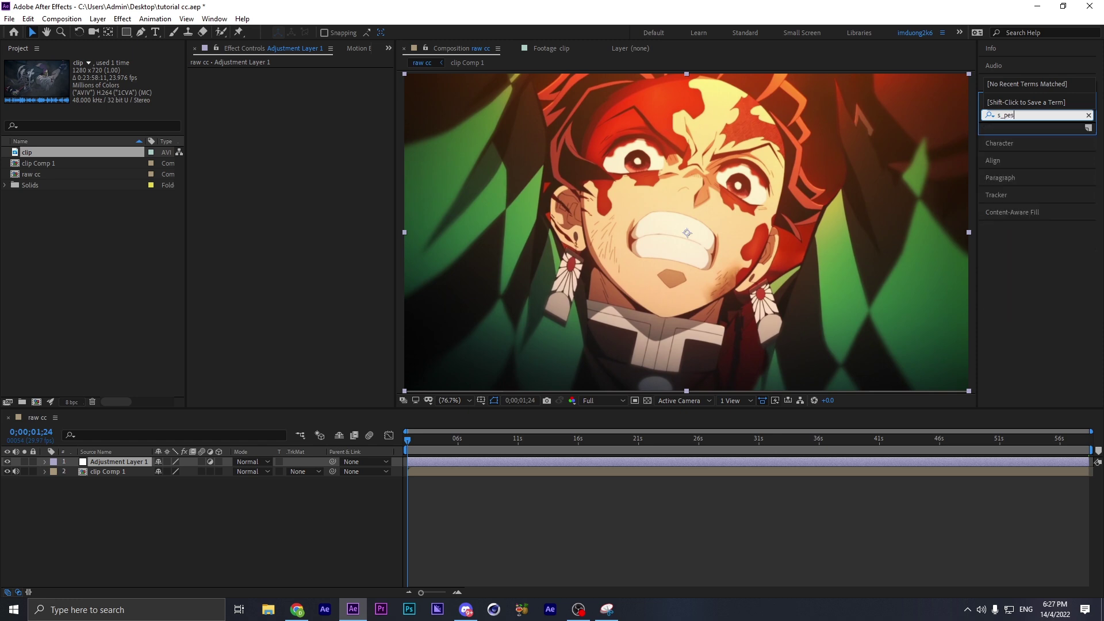
pyautogui.press('BackSpace')
pyautogui.press('BackSpace')
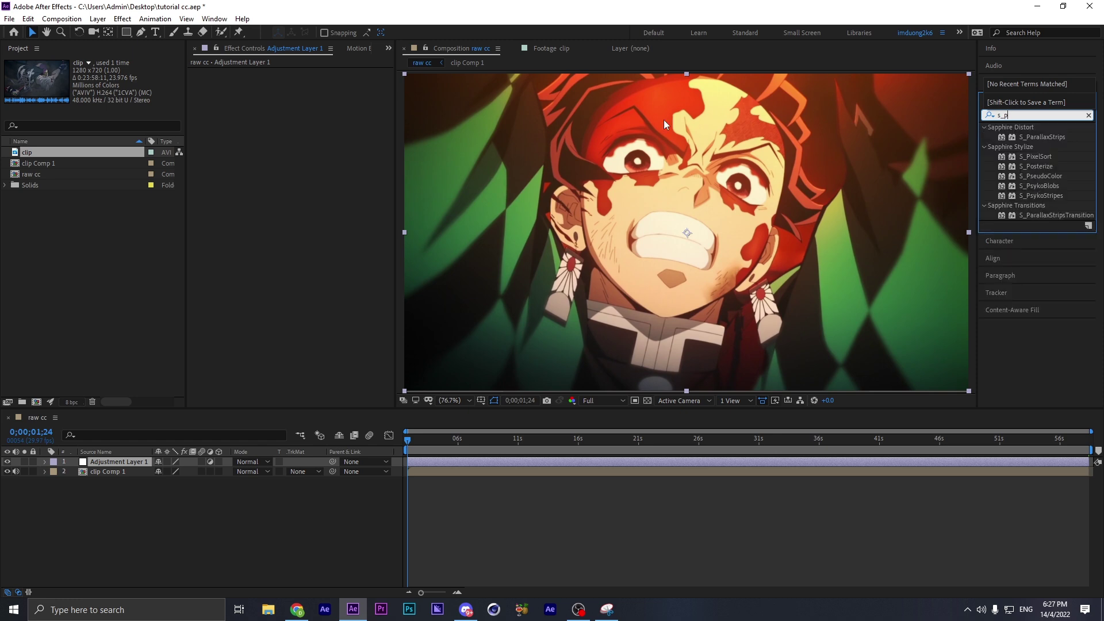
pyautogui.click(1038, 176)
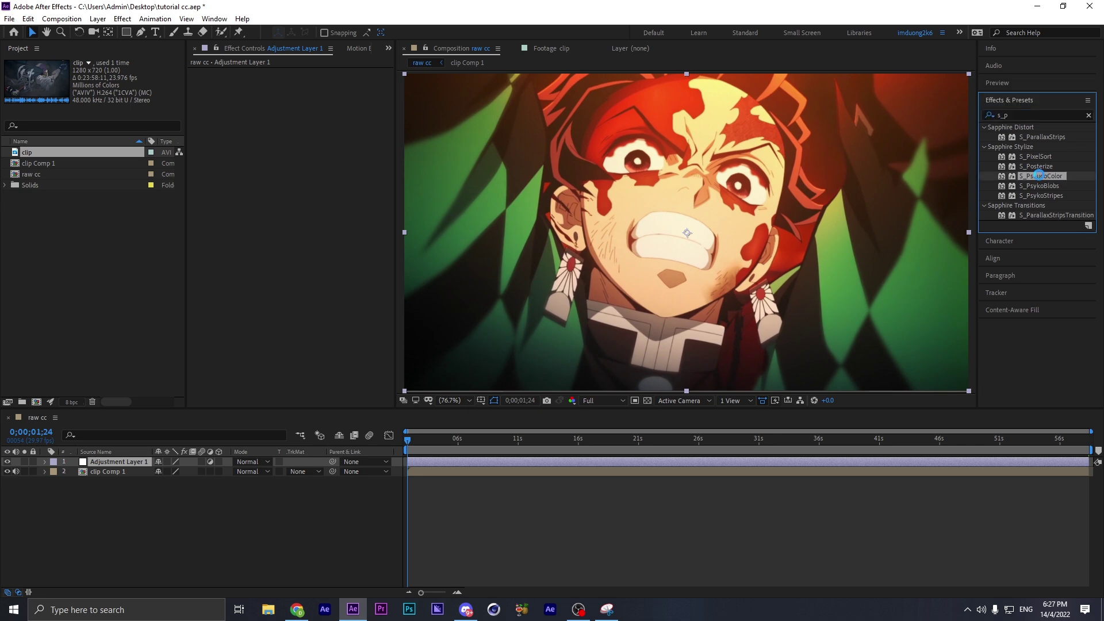
pyautogui.doubleClick(1038, 176)
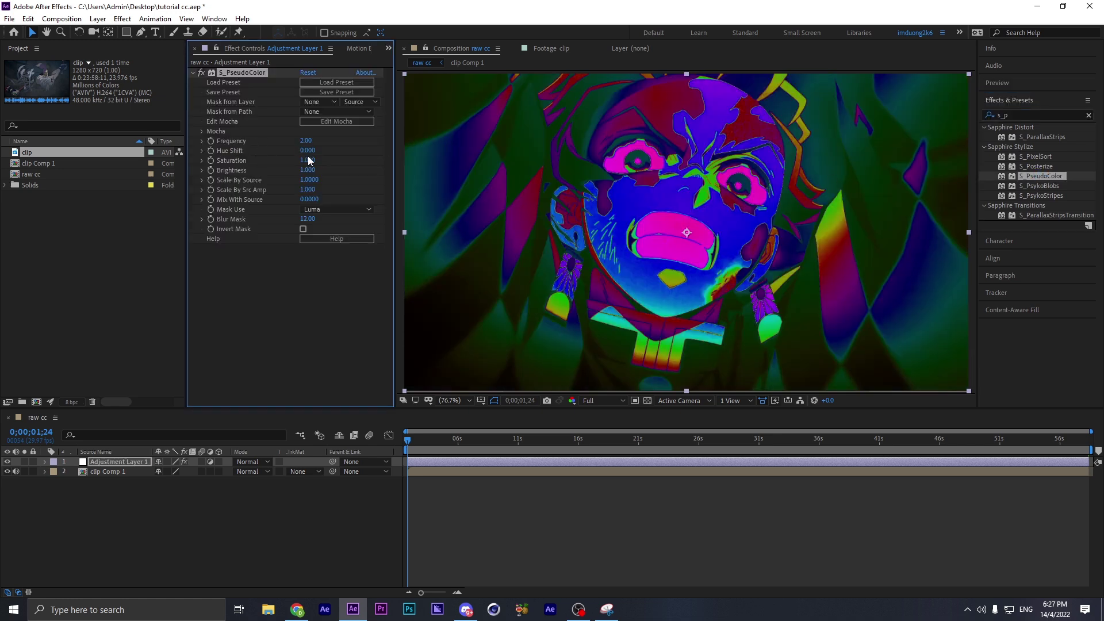
pyautogui.click(307, 161)
pyautogui.write('0.4')
pyautogui.press('Return')
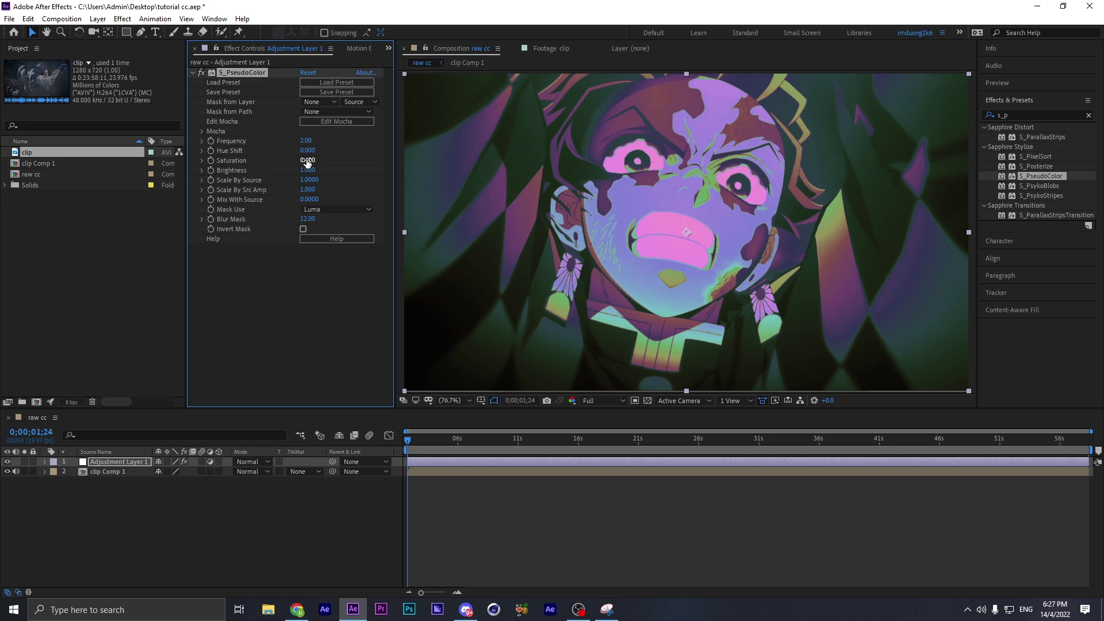
# Check the frame without S_PseudoColor and delete the effect from Adjustment Layer 1.
pyautogui.click(201, 73)
pyautogui.click(200, 73)
pyautogui.press('Delete')
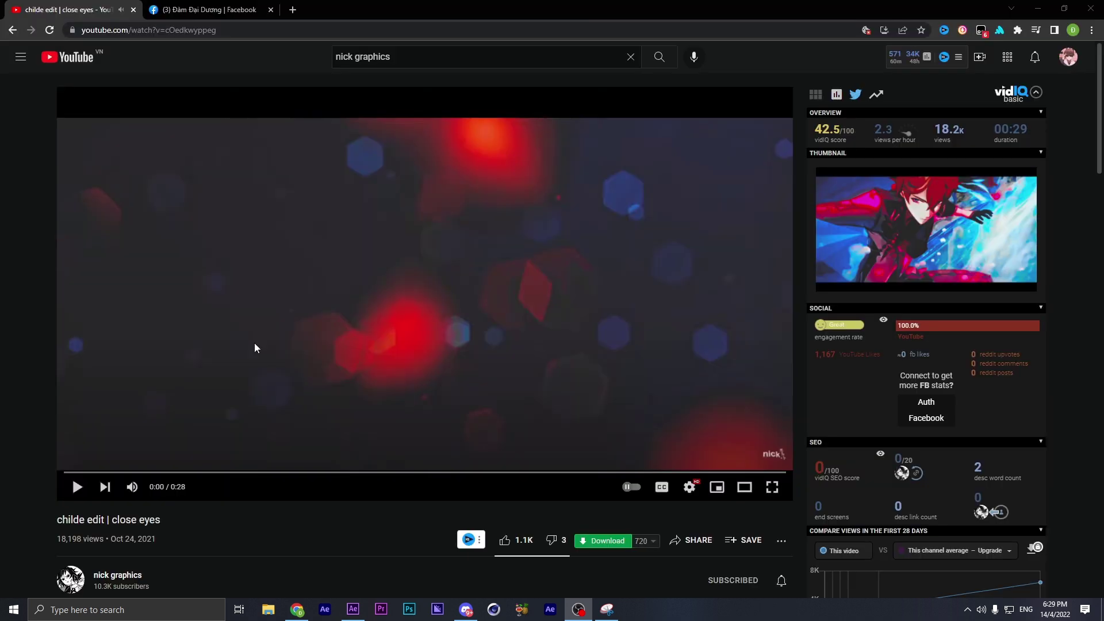
# Pause the "childe edit | close eyes" YouTube video to examine its coloring, and switch back to After Effects.
pyautogui.click(242, 332)
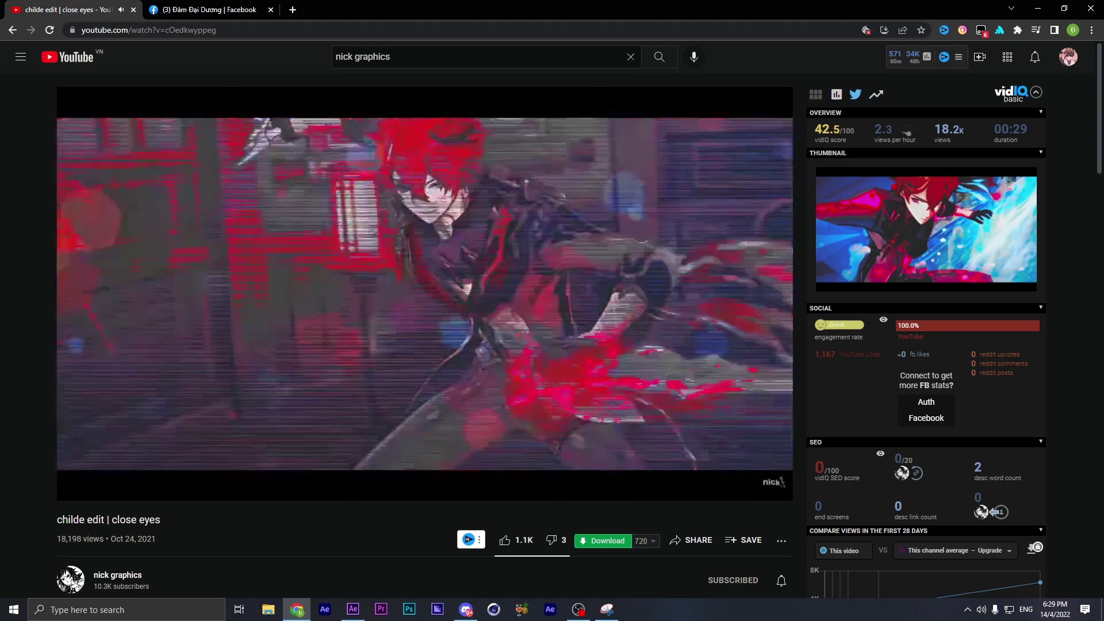
pyautogui.click(414, 253)
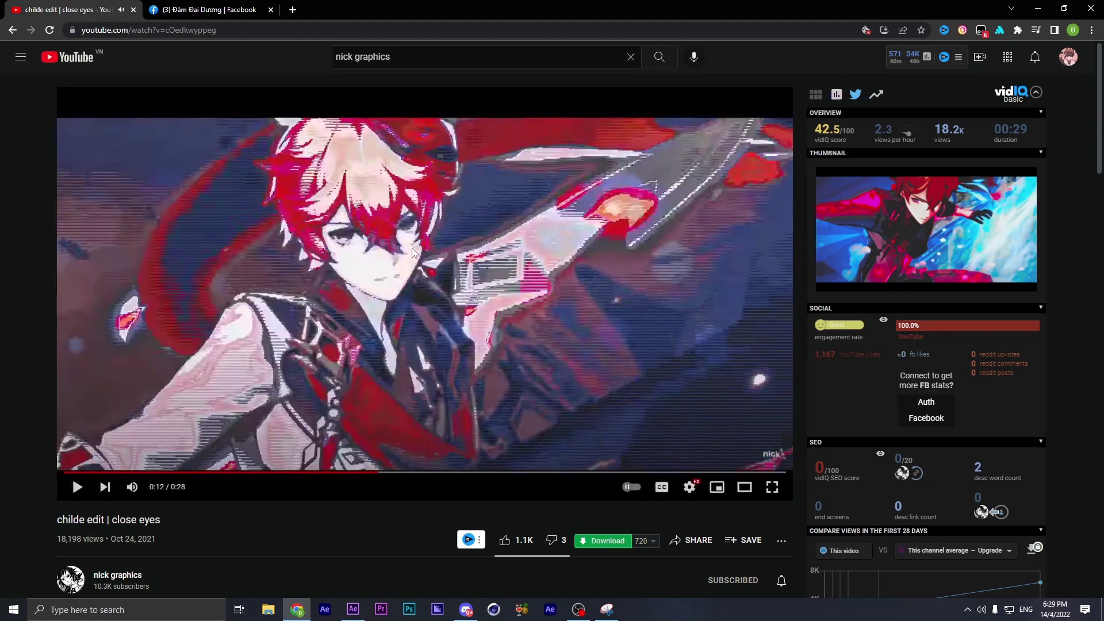
pyautogui.click(352, 608)
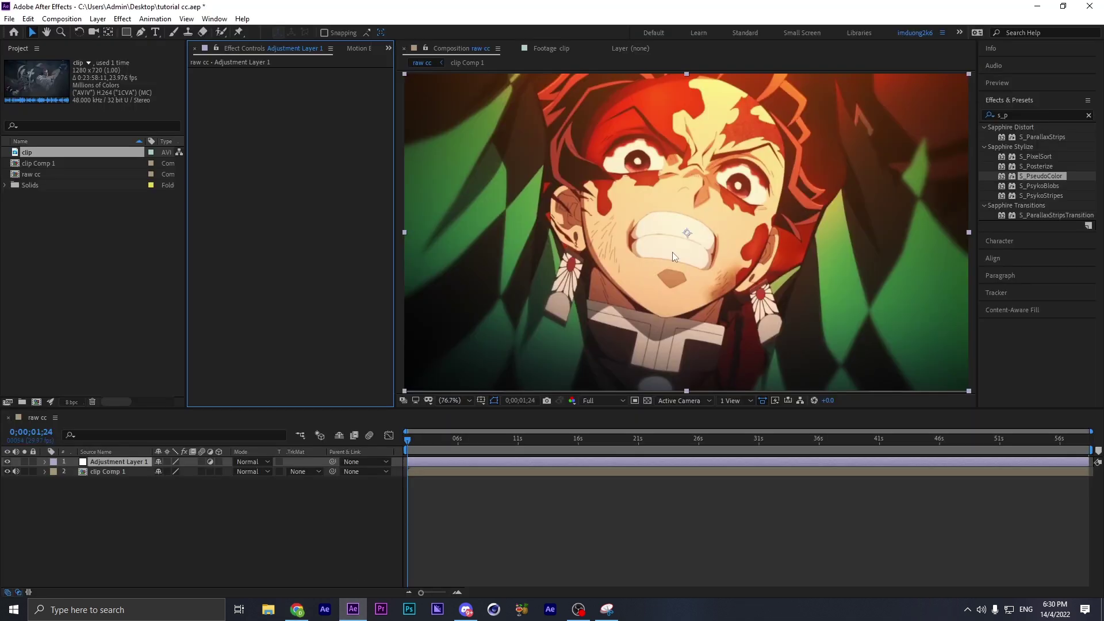
# Add Magic Bullet Looks to Adjustment Layer 1, collapsed and switched off.
pyautogui.click(1088, 114)
pyautogui.write('looks')
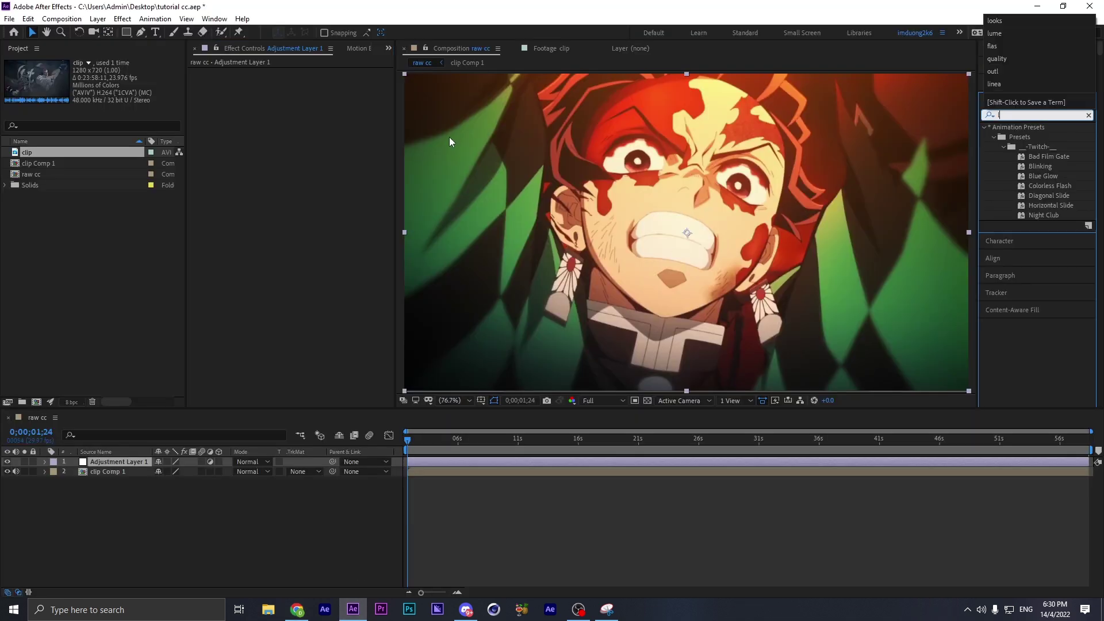
pyautogui.doubleClick(1012, 155)
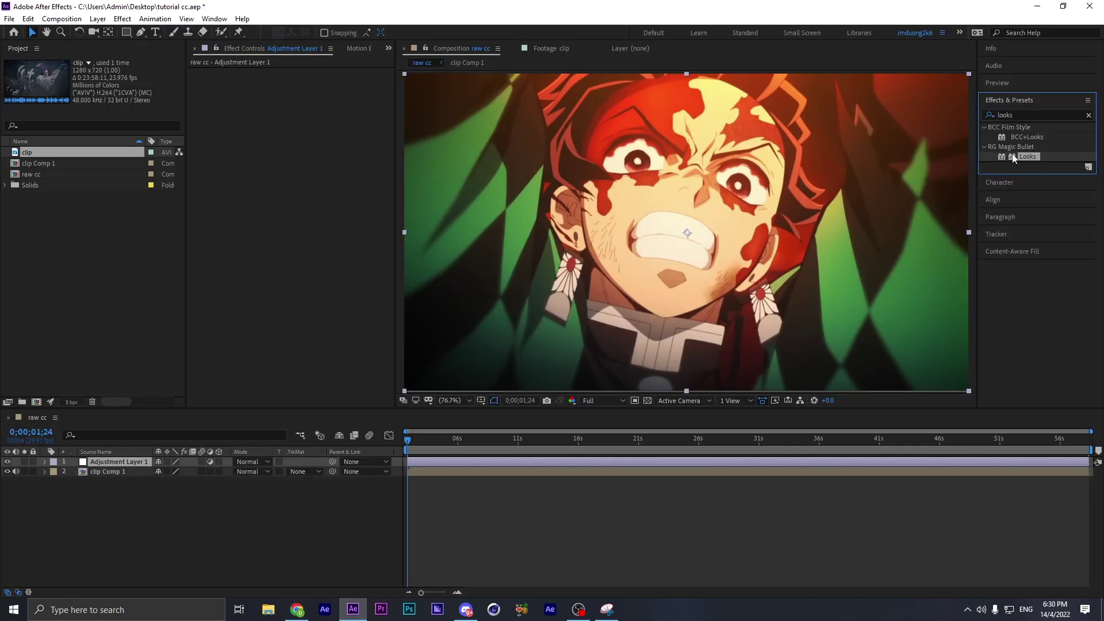
pyautogui.click(192, 72)
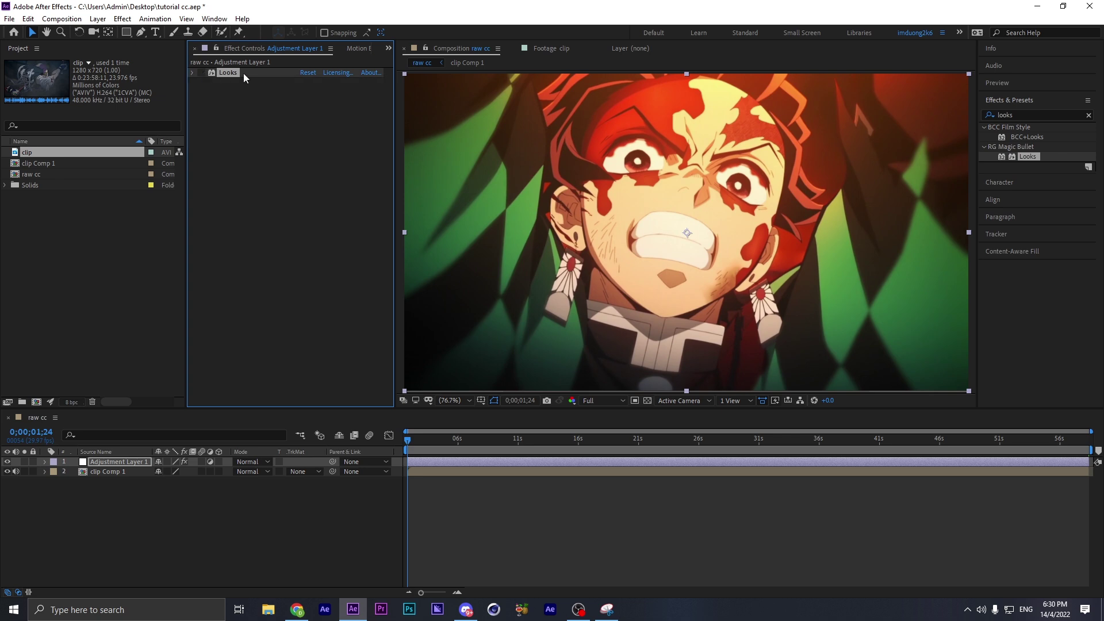
# Add BCC Unsharp Mask above Looks on Adjustment Layer 1 with Radius 30 and Amount 5.
pyautogui.click(1026, 114)
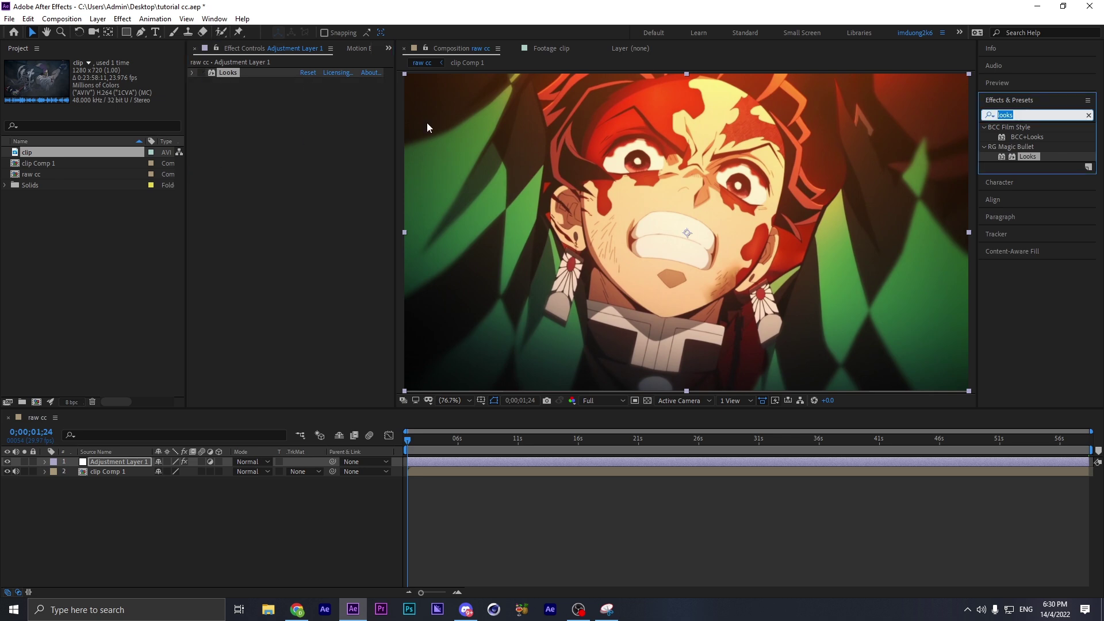
pyautogui.write('bcc un')
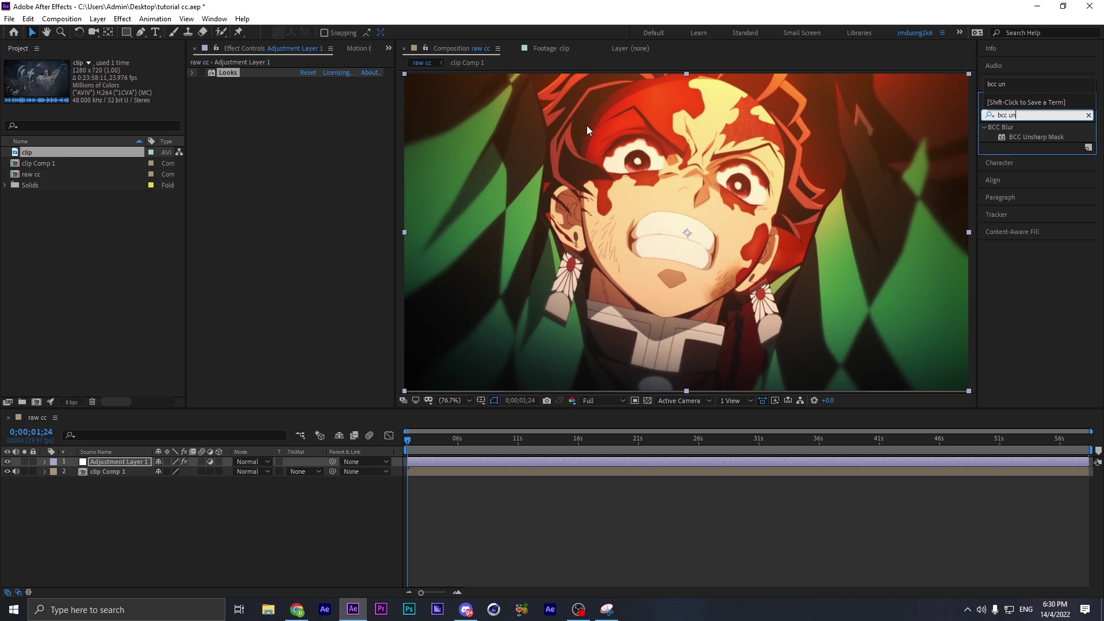
pyautogui.moveTo(1029, 137); pyautogui.dragTo(256, 70)
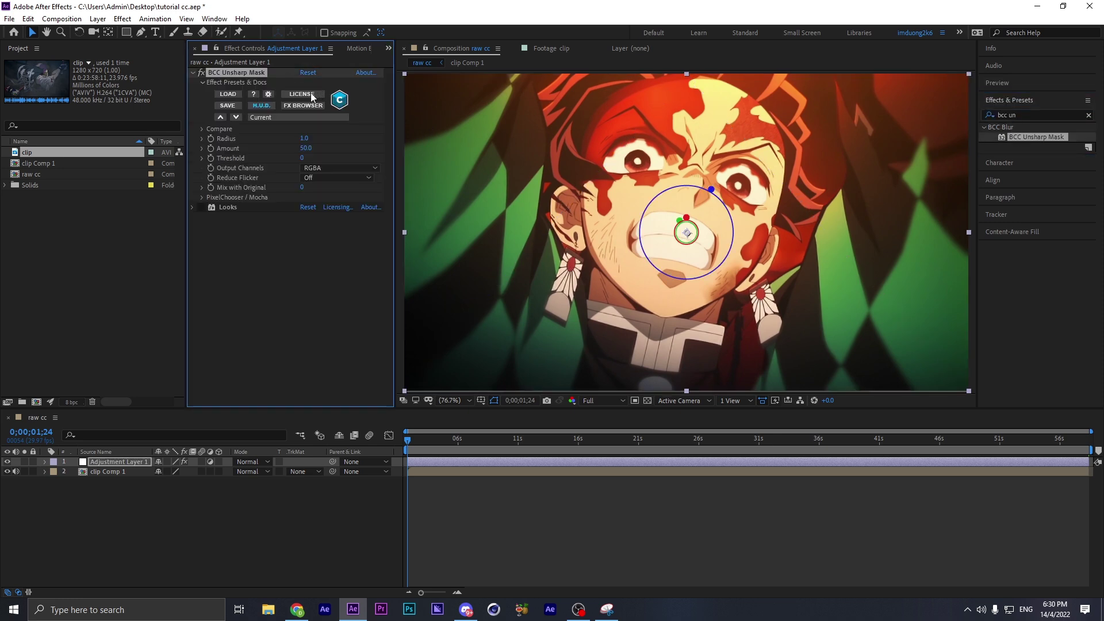
pyautogui.click(305, 139)
pyautogui.write('30')
pyautogui.press('Return')
pyautogui.press('capslock')
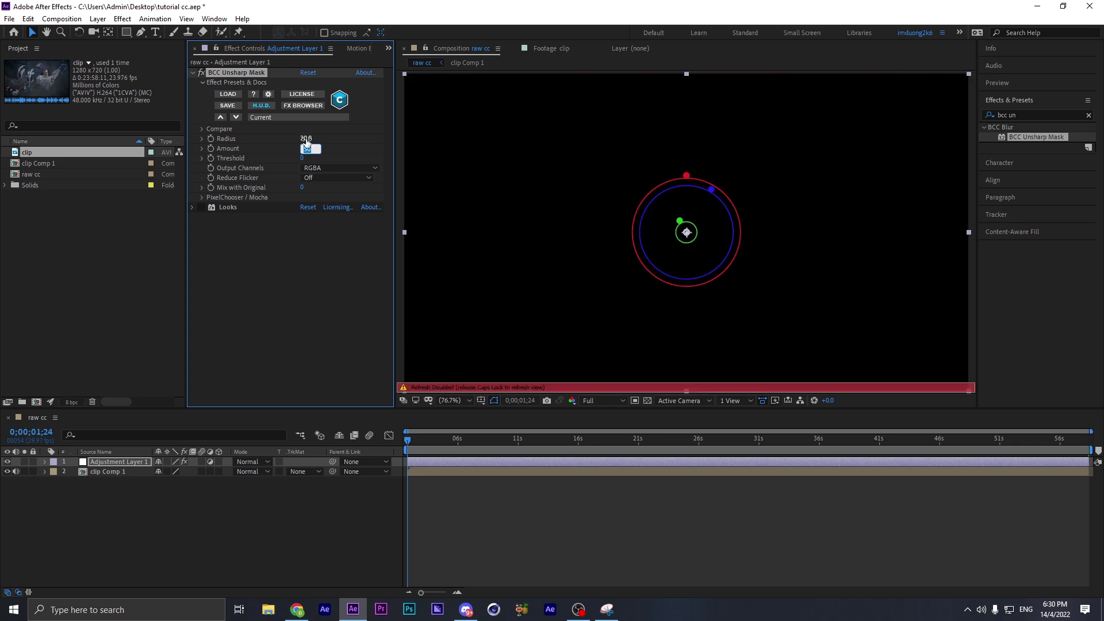
pyautogui.press('capslock')
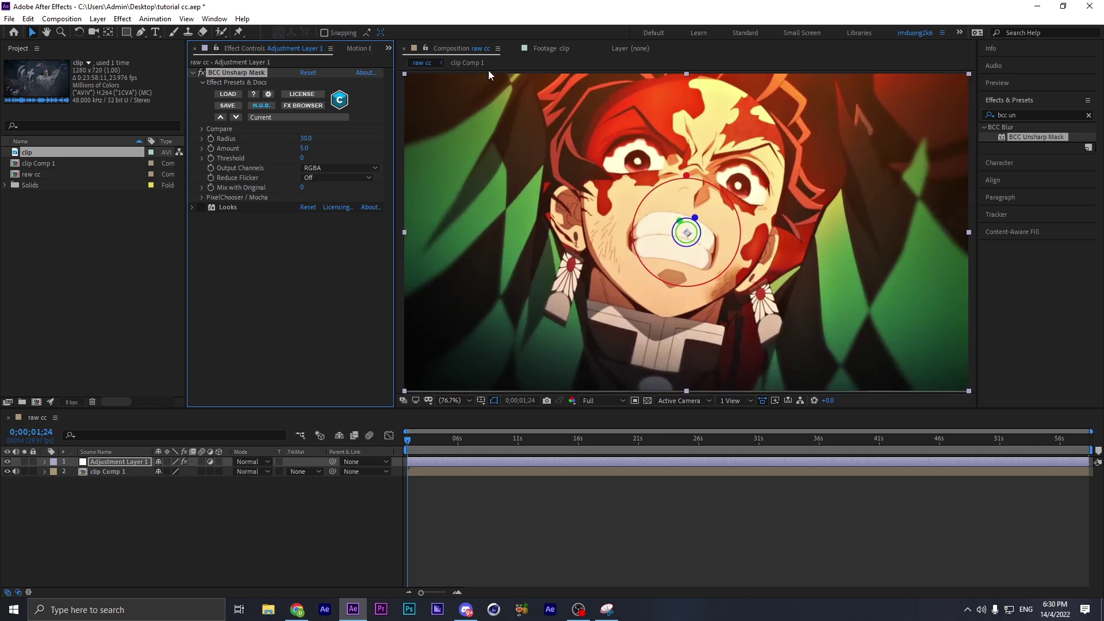
# Add Sharpen above BCC Unsharp Mask on Adjustment Layer 1, set Sharpen Amount to 40 and check the sharpened detail.
pyautogui.moveTo(1055, 113); pyautogui.dragTo(386, 148)
pyautogui.write('sharp')
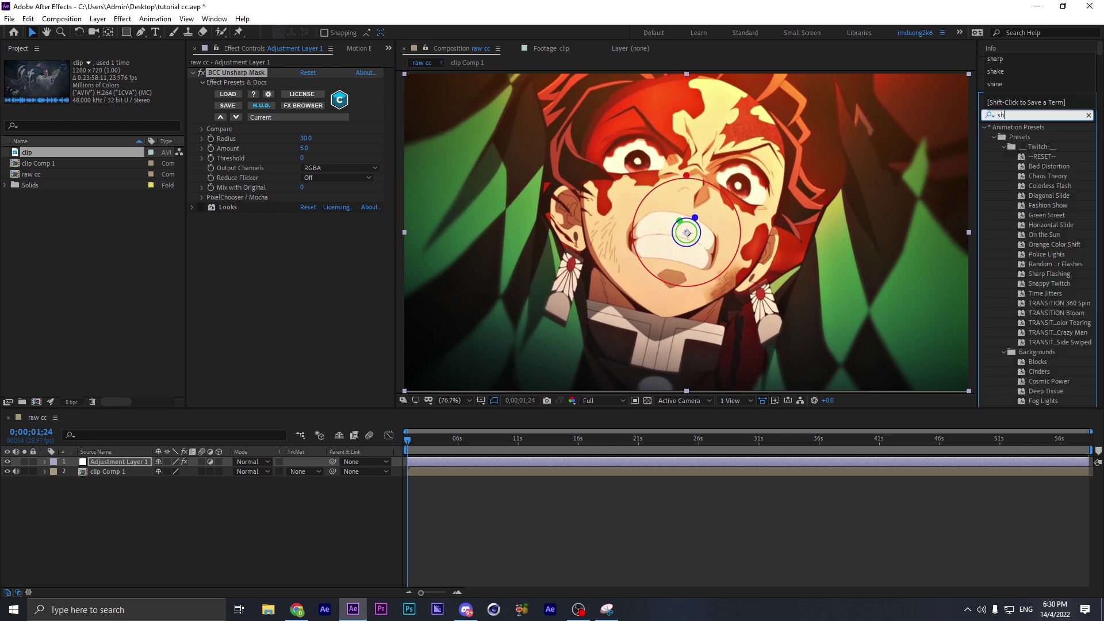
pyautogui.moveTo(1030, 284); pyautogui.dragTo(261, 74)
pyautogui.click(304, 82)
pyautogui.write('40')
pyautogui.press('Return')
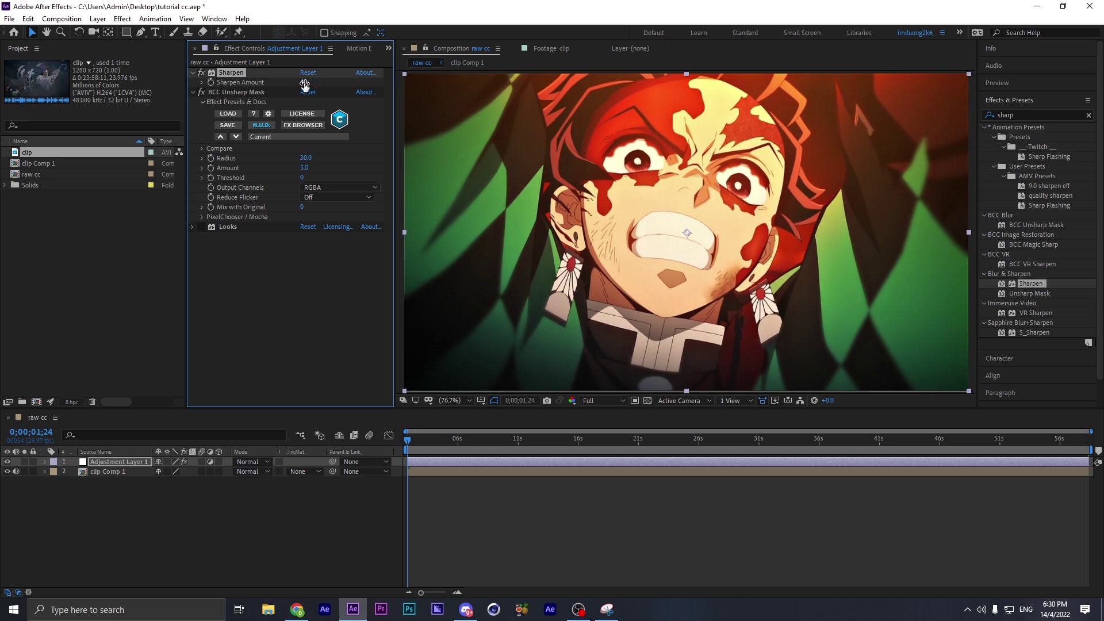
pyautogui.scroll(3, 657, 182)
pyautogui.scroll(-2, 657, 183)
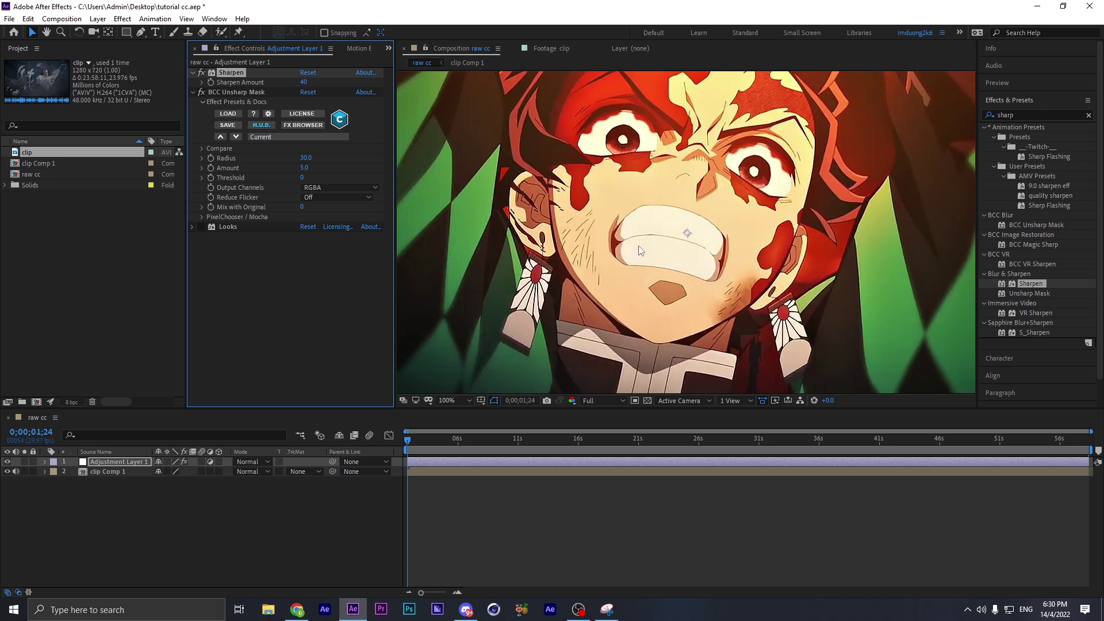
pyautogui.click(447, 401)
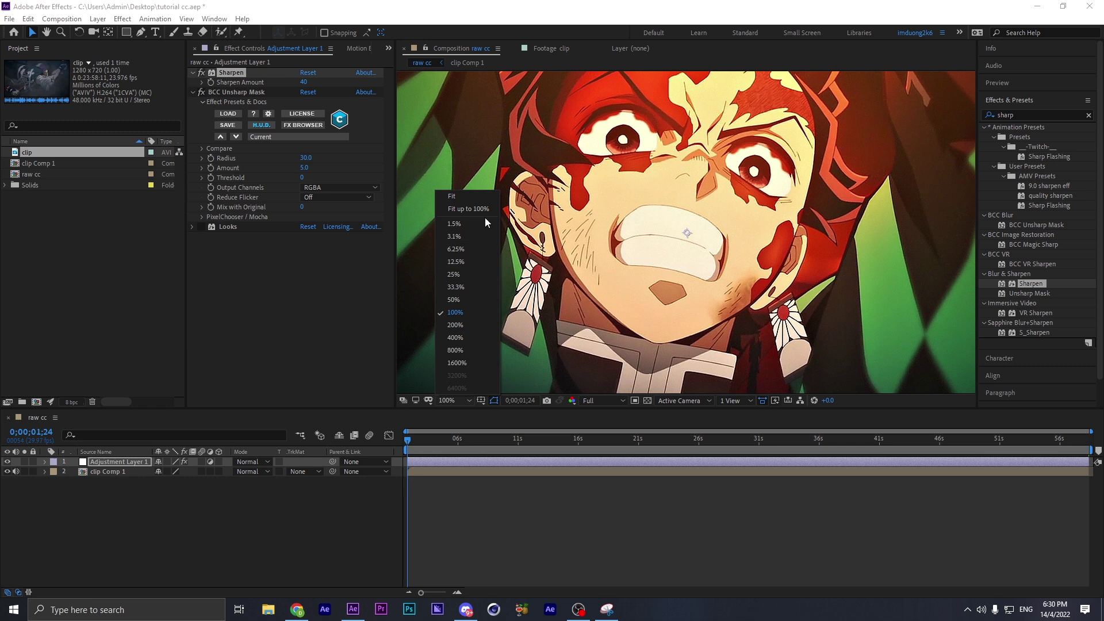
# Collapse Sharpen and BCC Unsharp Mask on Adjustment Layer 1 and open the Looks effect's look for editing.
pyautogui.click(472, 208)
pyautogui.click(192, 72)
pyautogui.click(192, 82)
pyautogui.click(192, 92)
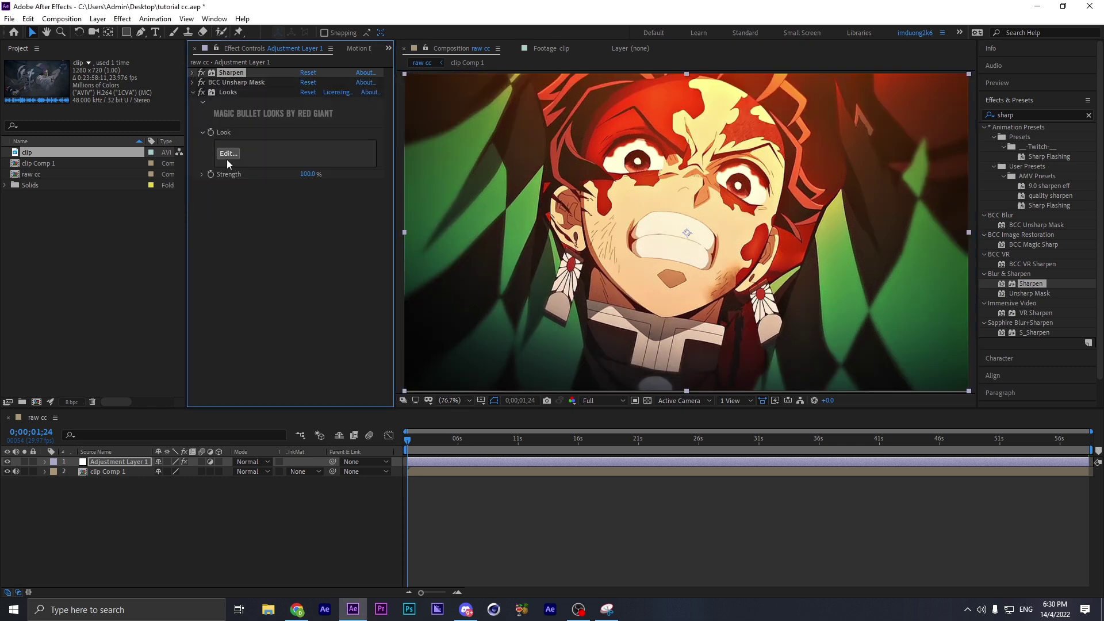
pyautogui.click(228, 154)
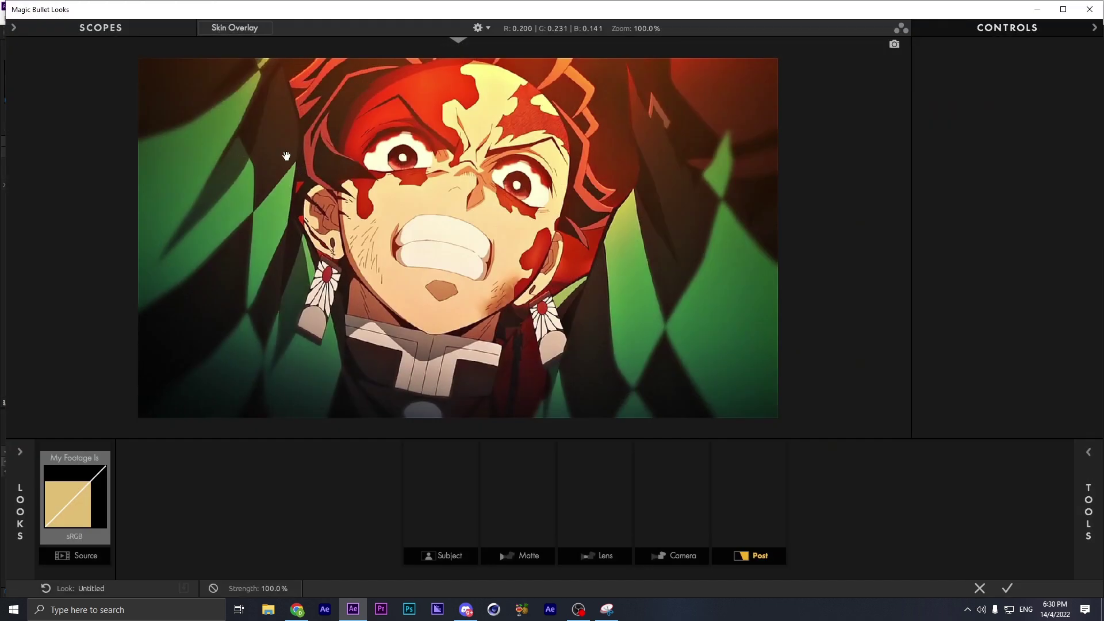
# Inspect the clip's face detail up close and check the paused "childe edit | close eyes" video for color reference.
pyautogui.scroll(4, 573, 265)
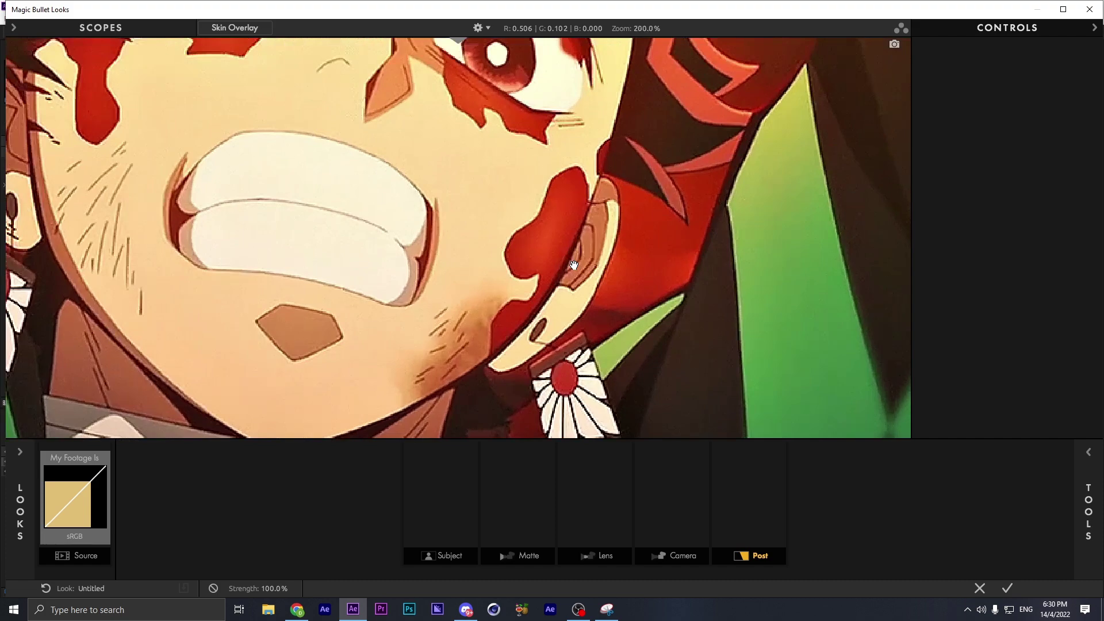
pyautogui.scroll(-3, 575, 270)
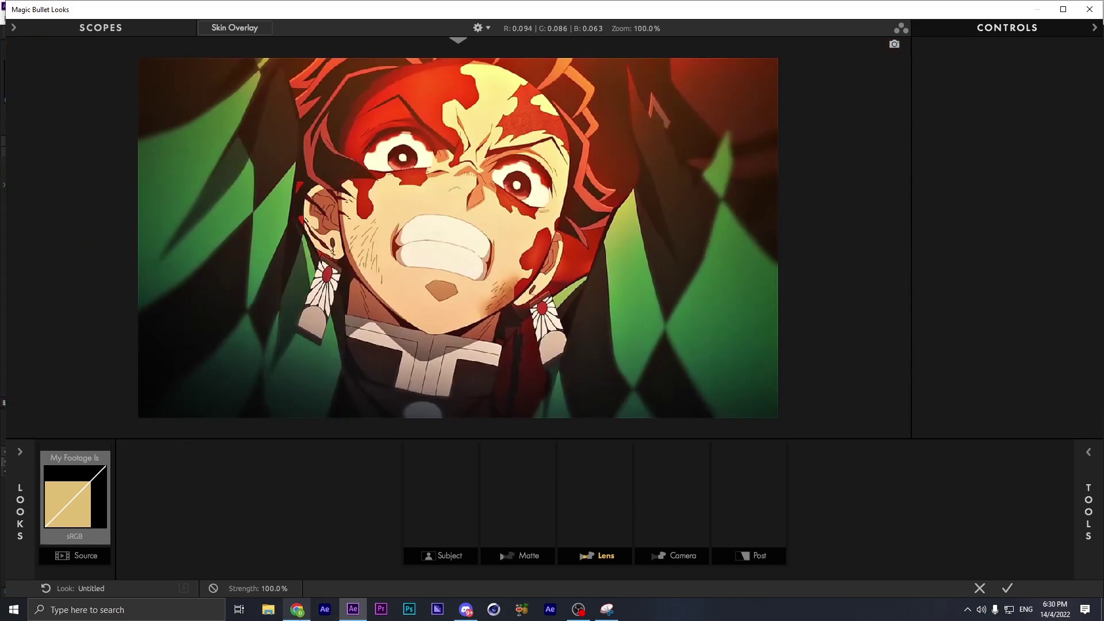
pyautogui.click(296, 609)
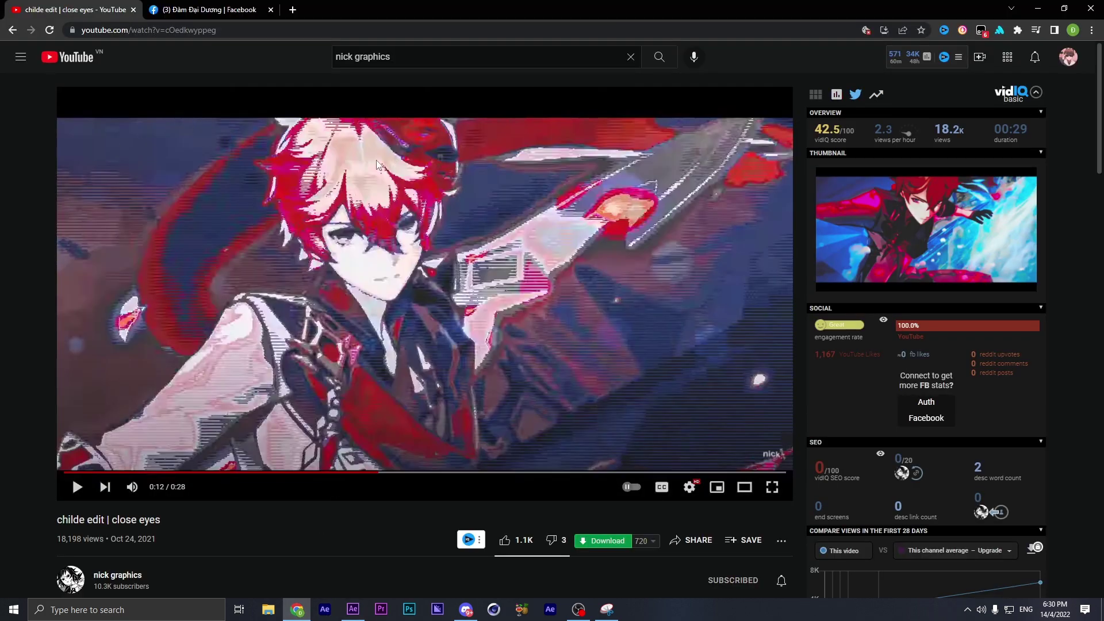
pyautogui.click(1036, 8)
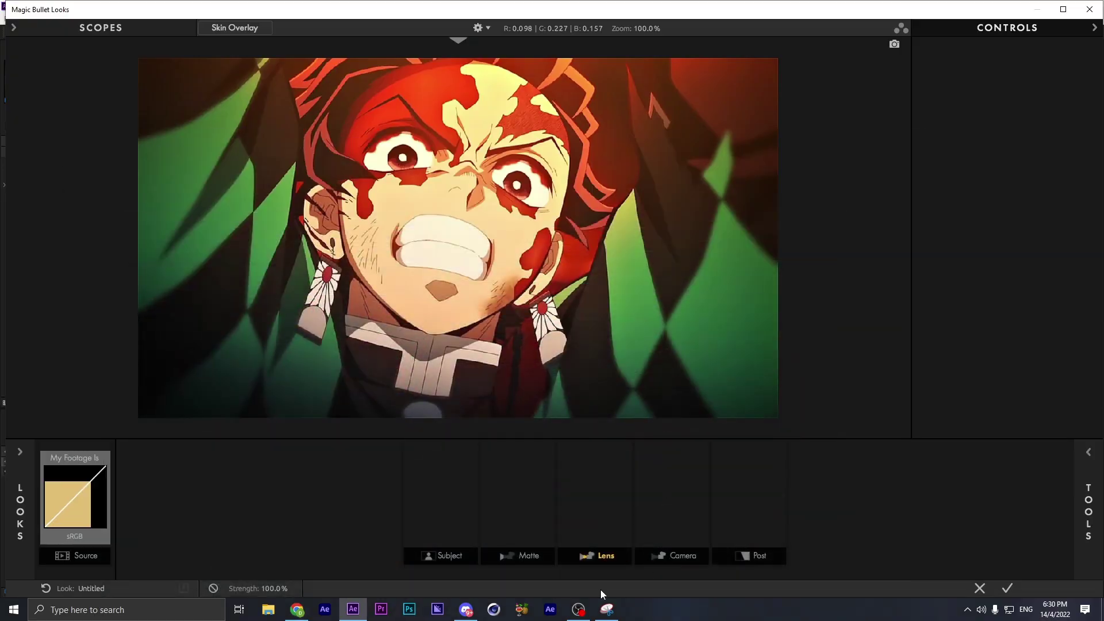
# Browse the tools of the different stages, add Duotone to the Post stage and compare the image with and without it.
pyautogui.click(612, 523)
pyautogui.click(657, 505)
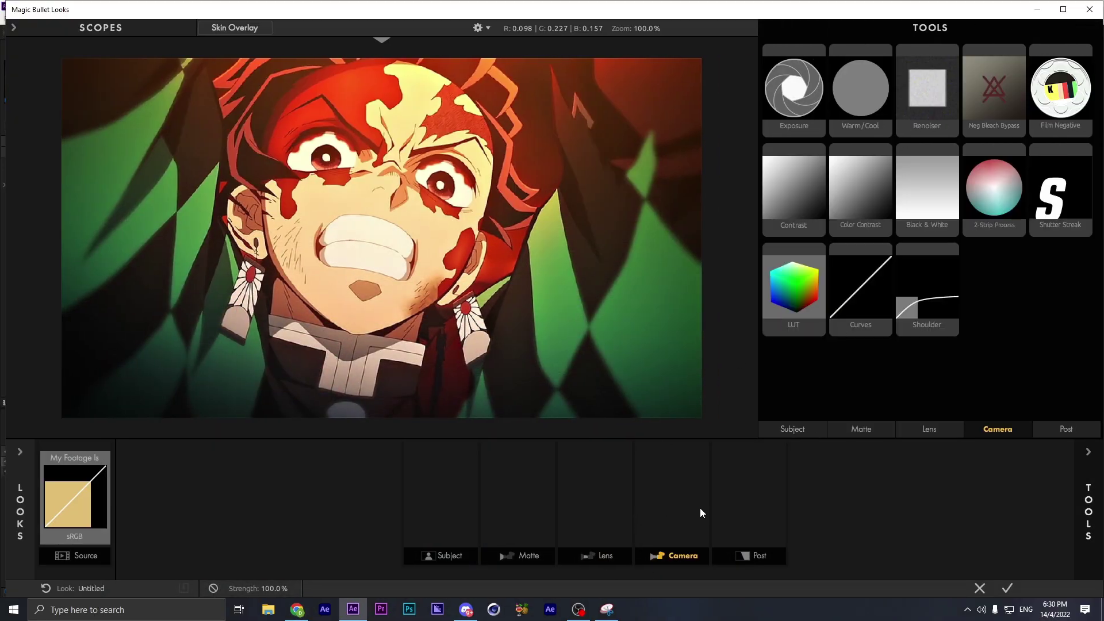
pyautogui.click(512, 503)
pyautogui.click(464, 494)
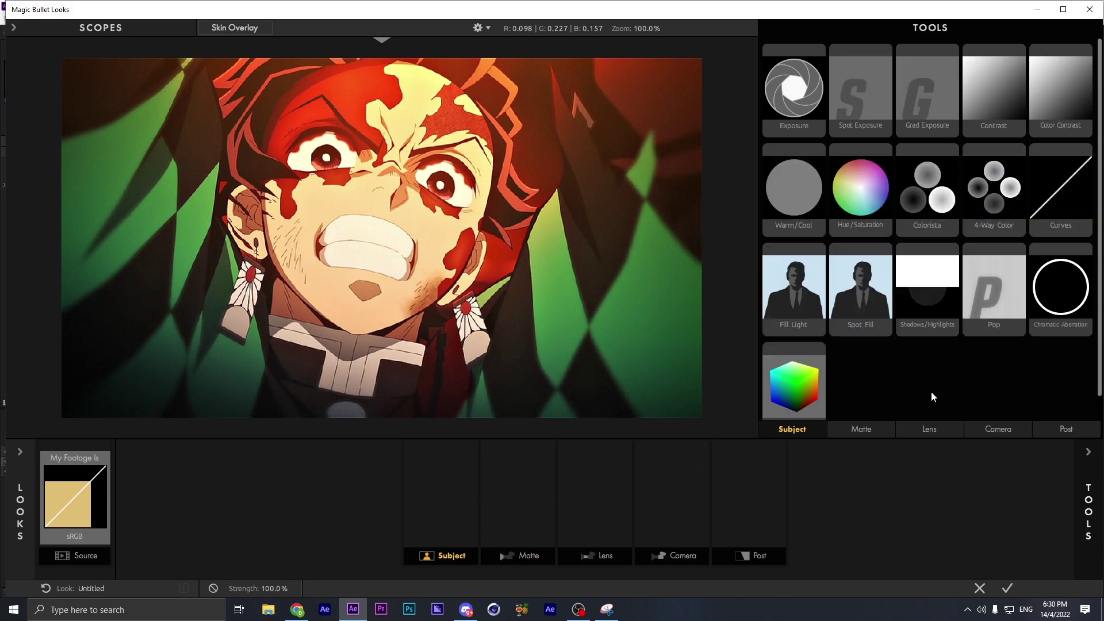
pyautogui.click(592, 508)
pyautogui.click(658, 509)
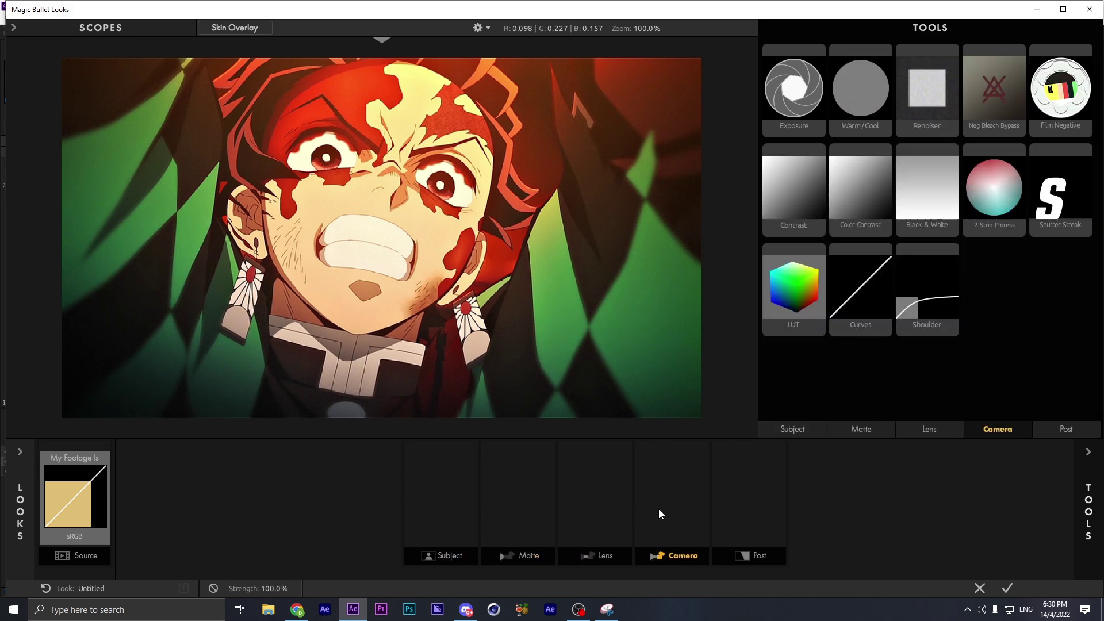
pyautogui.click(739, 508)
pyautogui.doubleClick(1060, 294)
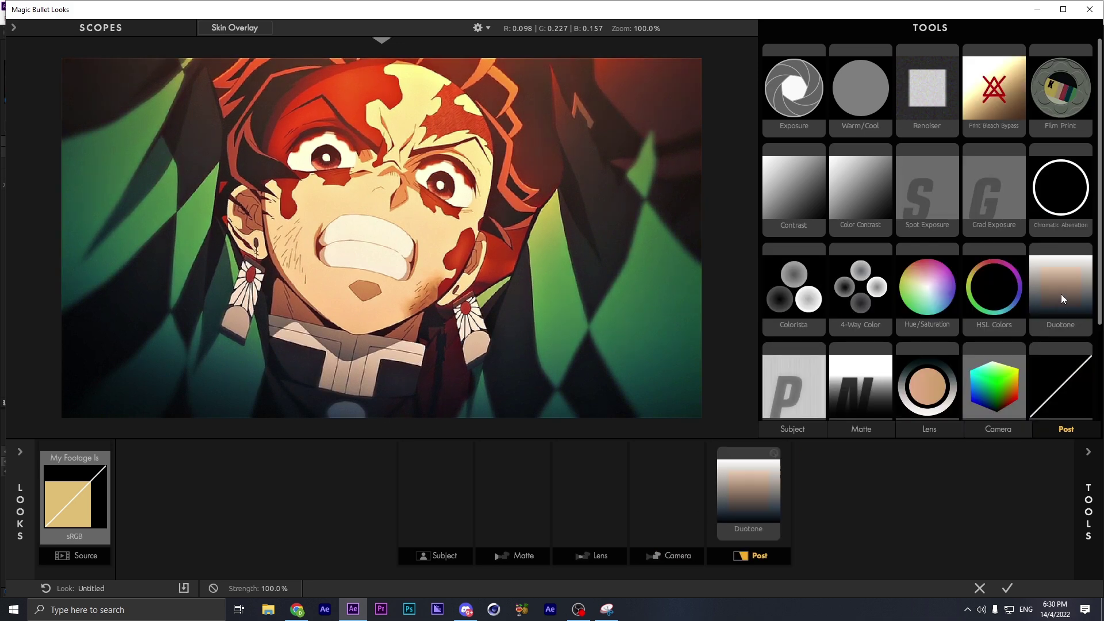
pyautogui.click(773, 453)
pyautogui.click(773, 454)
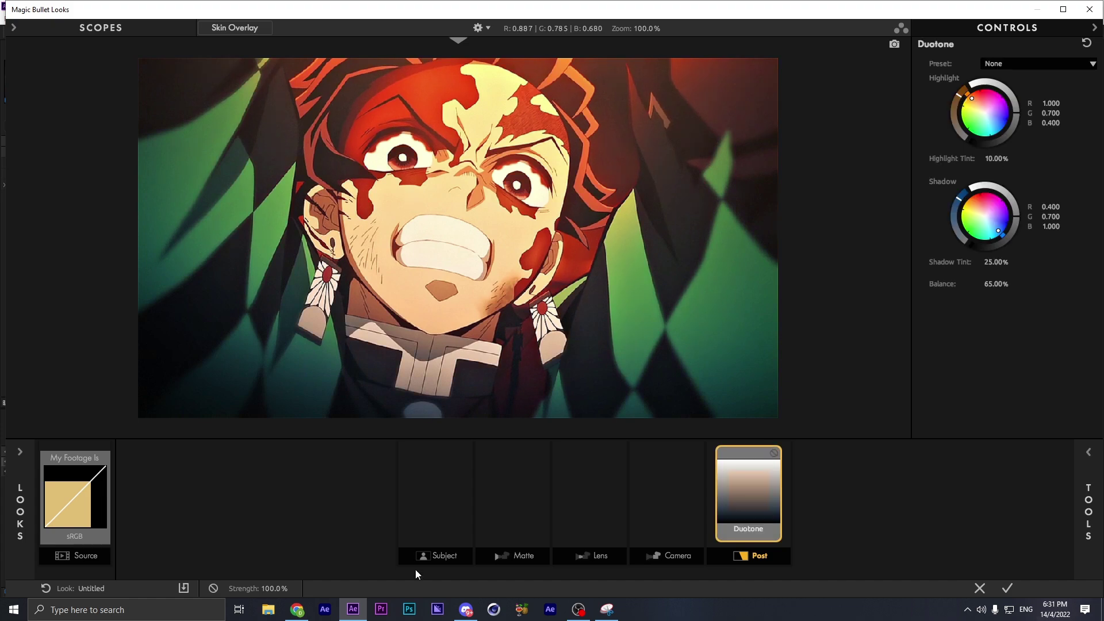
# Examine the coloring of the "childe edit | close eyes" video around 0:14 to 0:17, and return to Magic Bullet Looks.
pyautogui.click(297, 609)
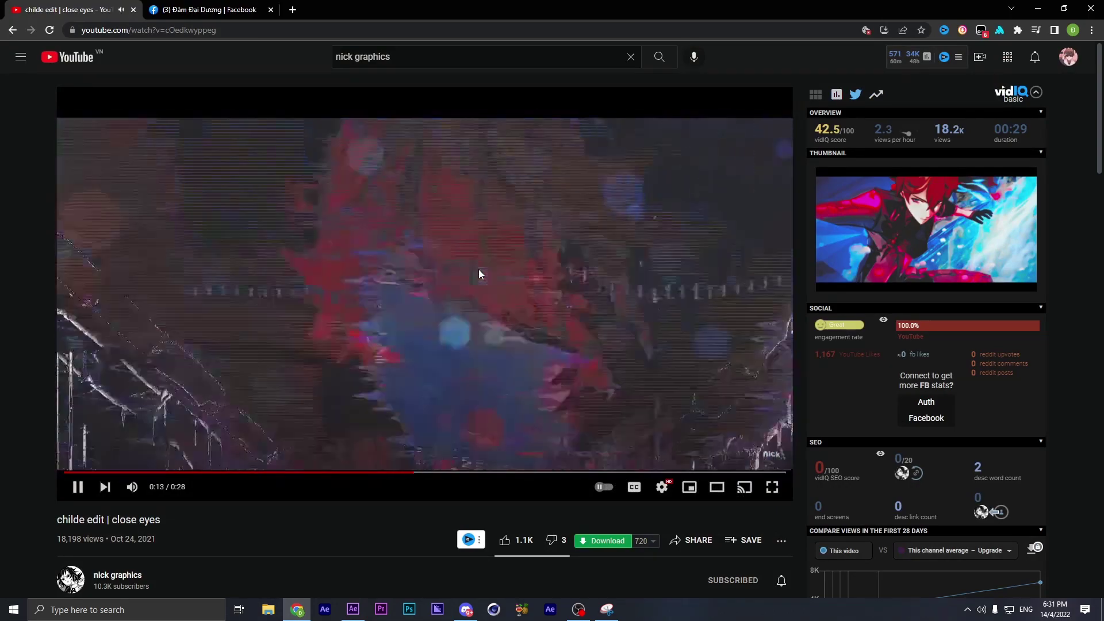
pyautogui.click(478, 270)
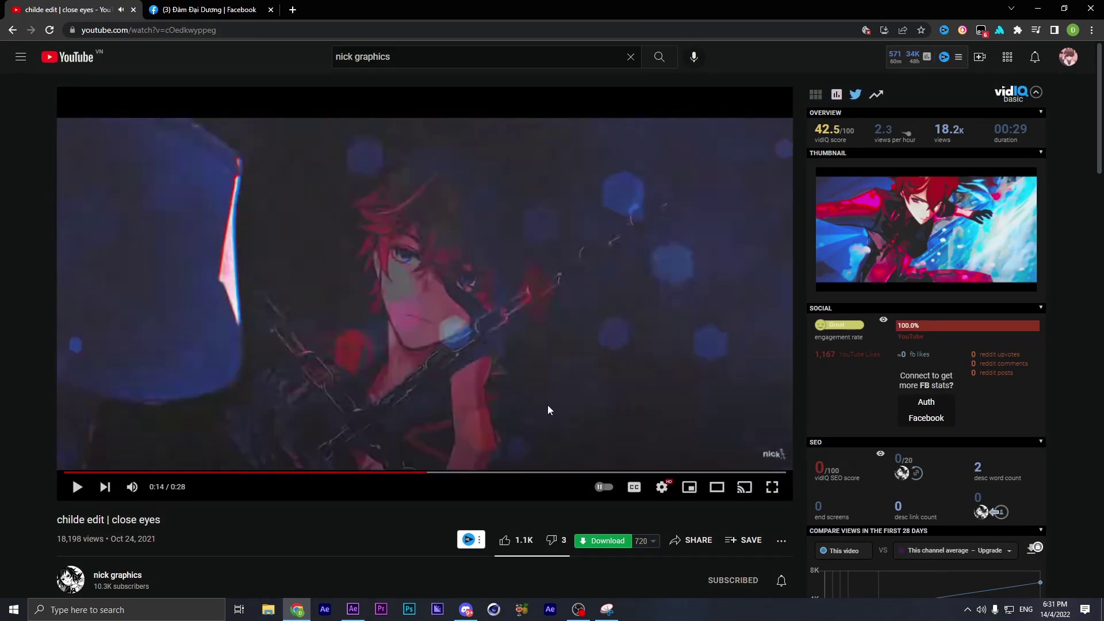
pyautogui.click(426, 476)
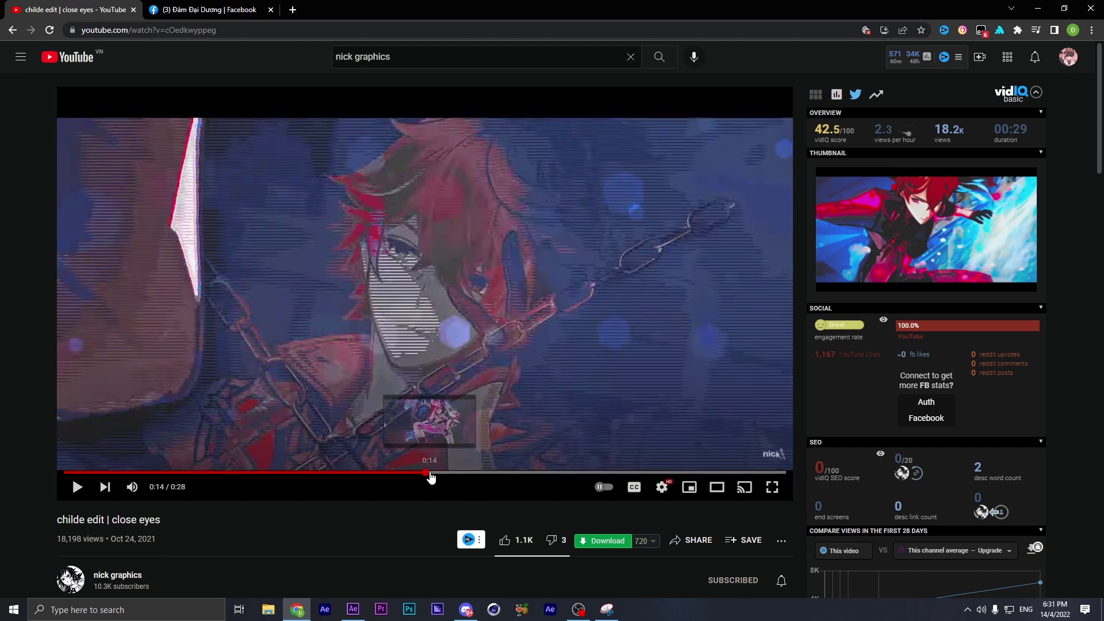
pyautogui.click(436, 473)
pyautogui.moveTo(436, 476); pyautogui.dragTo(499, 476)
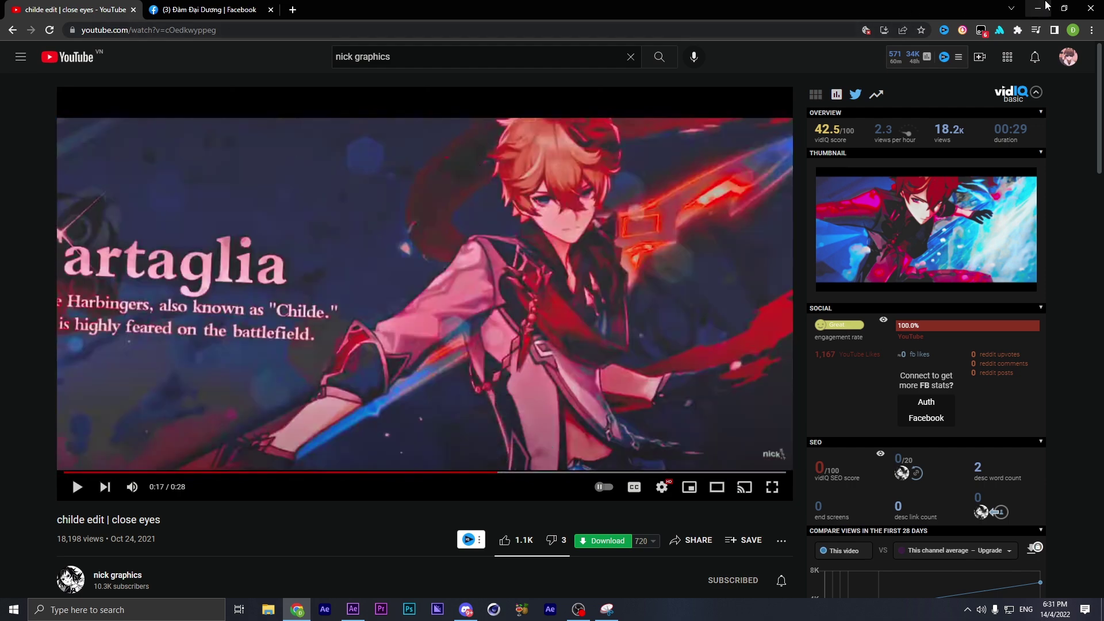
pyautogui.click(1046, 4)
# Tune Duotone with a reddish highlight, a light blue shadow (0.595, 0.839, 1.000), Shadow Tint 86.70% and Balance 64.20%.
pyautogui.moveTo(969, 98)
pyautogui.mouseDown()
pyautogui.moveTo(999, 90)
pyautogui.moveTo(981, 94)
pyautogui.mouseUp()
pyautogui.moveTo(998, 231); pyautogui.dragTo(1004, 220)
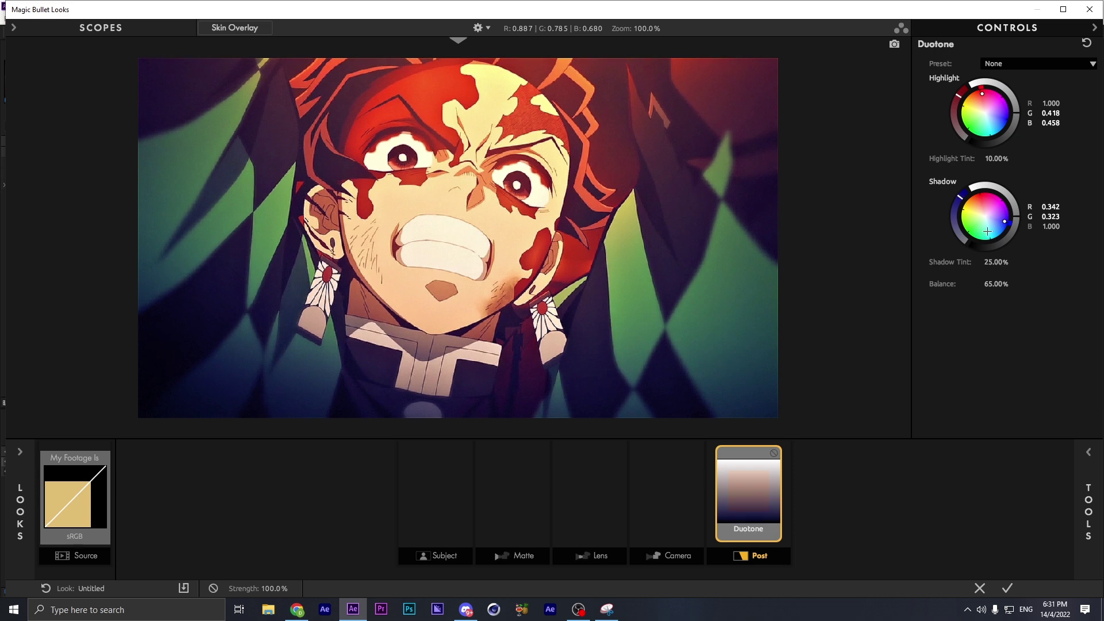
pyautogui.moveTo(1004, 282)
pyautogui.mouseDown()
pyautogui.moveTo(1026, 281)
pyautogui.moveTo(1007, 281)
pyautogui.mouseUp()
pyautogui.moveTo(1005, 220)
pyautogui.mouseDown()
pyautogui.moveTo(997, 261)
pyautogui.moveTo(1023, 262)
pyautogui.mouseUp()
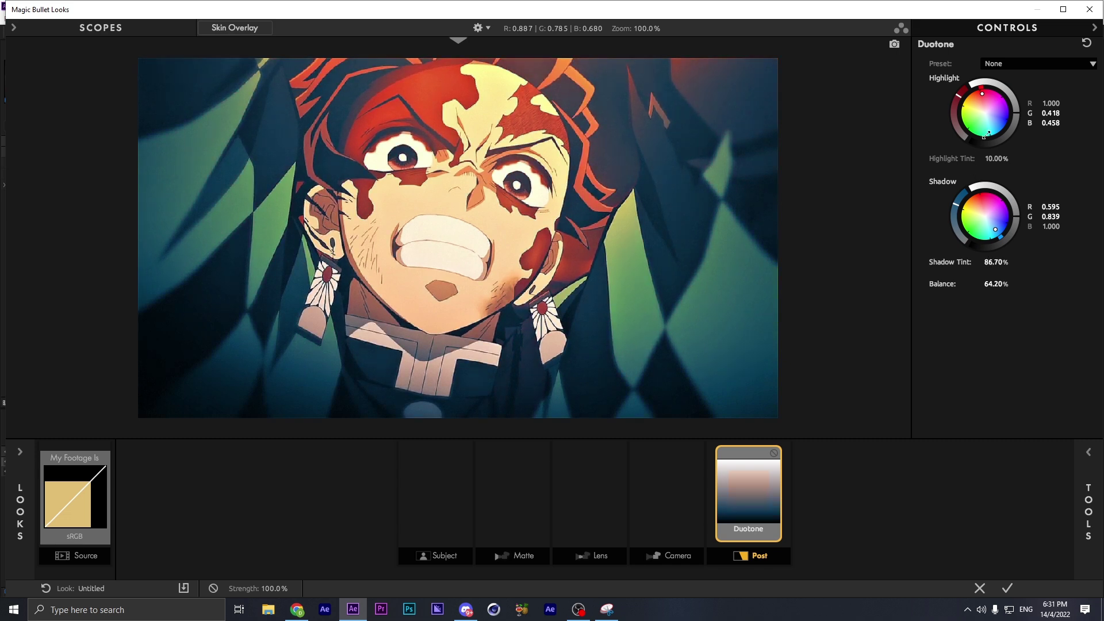
pyautogui.moveTo(981, 93); pyautogui.dragTo(978, 96)
# Add 2-Strip Process to the Camera stage with Green Sensitivity at 100% and compare the image with and without it.
pyautogui.click(665, 533)
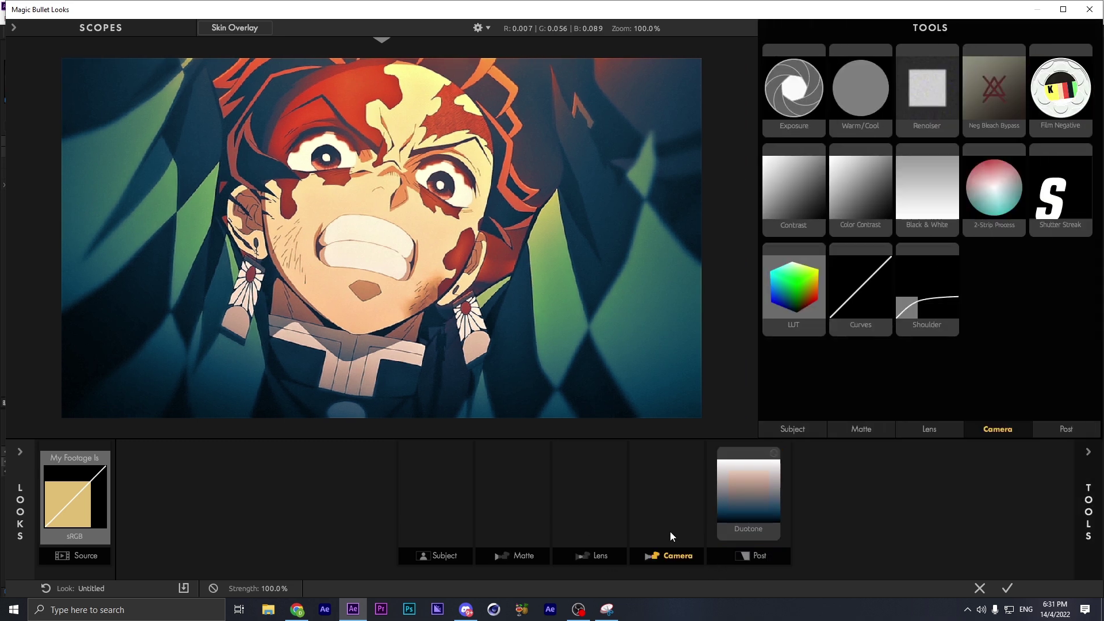
pyautogui.doubleClick(1000, 229)
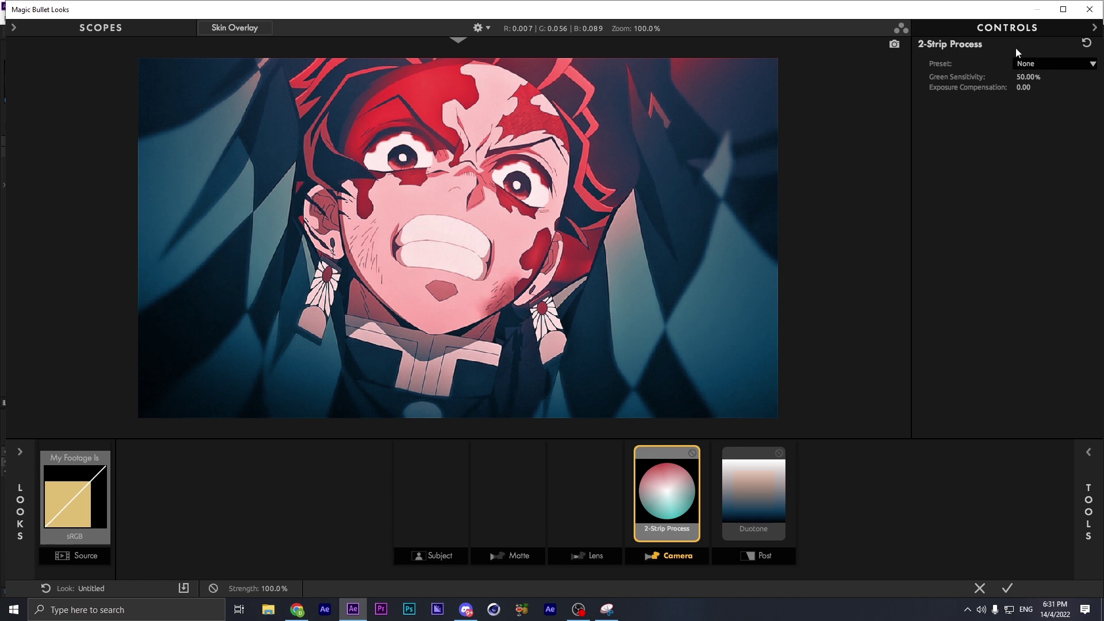
pyautogui.moveTo(1026, 76); pyautogui.dragTo(1080, 76)
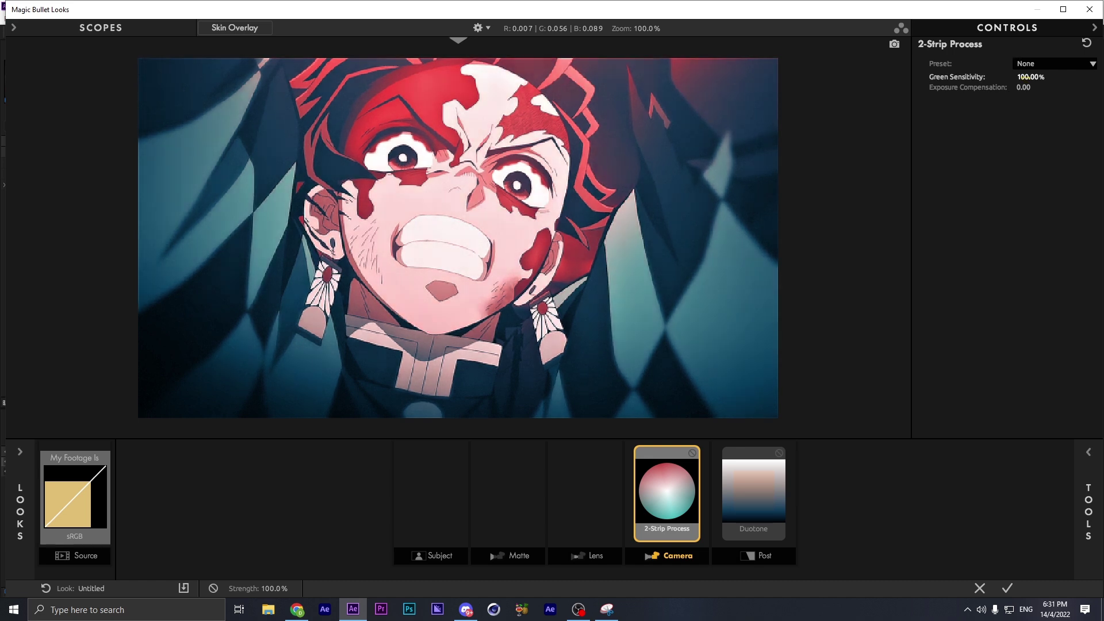
pyautogui.click(692, 454)
pyautogui.click(693, 453)
# Try different exposure levels on 2-Strip Process and set its Exposure Compensation to +0.10.
pyautogui.moveTo(1023, 88)
pyautogui.mouseDown()
pyautogui.moveTo(977, 88)
pyautogui.moveTo(1037, 88)
pyautogui.mouseUp()
pyautogui.click(1030, 87)
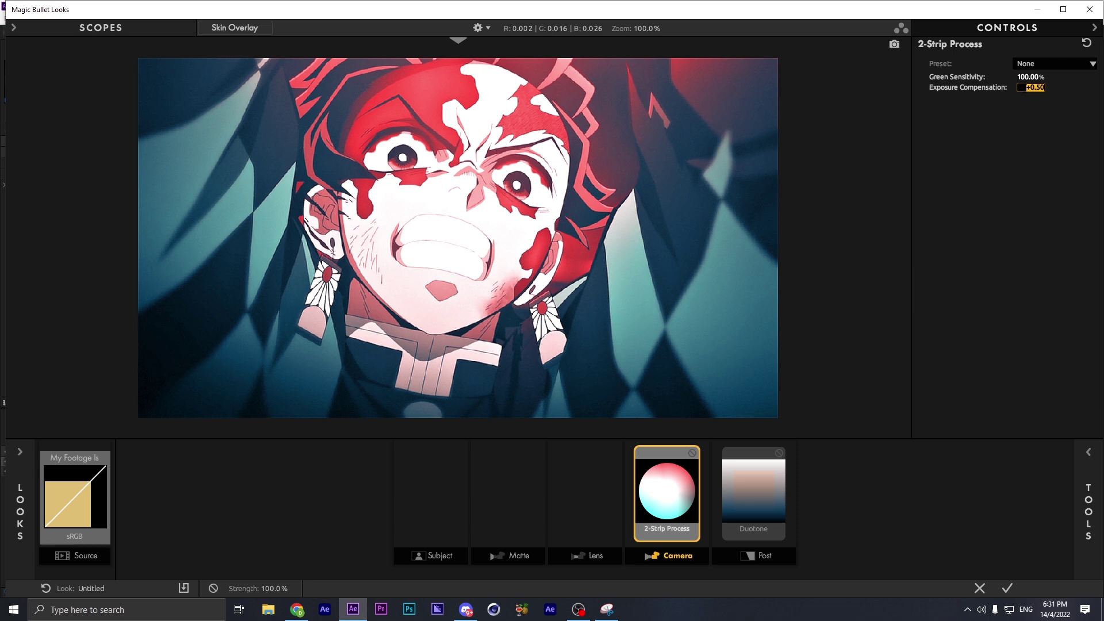
pyautogui.press('BackSpace')
pyautogui.press('Return')
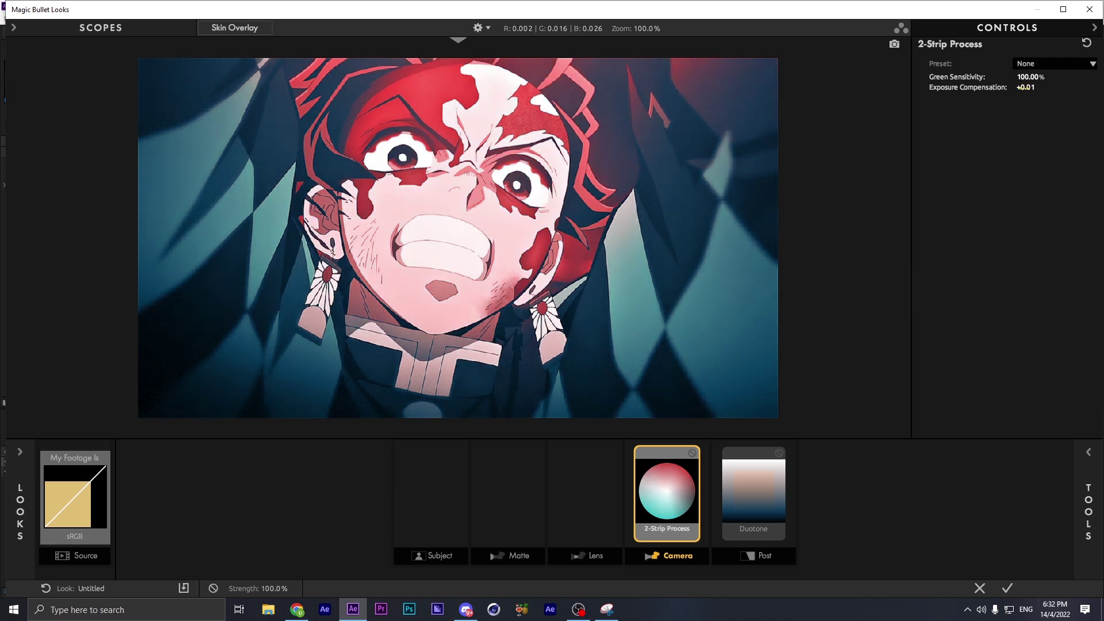
pyautogui.click(1024, 87)
pyautogui.write('.1')
pyautogui.press('Return')
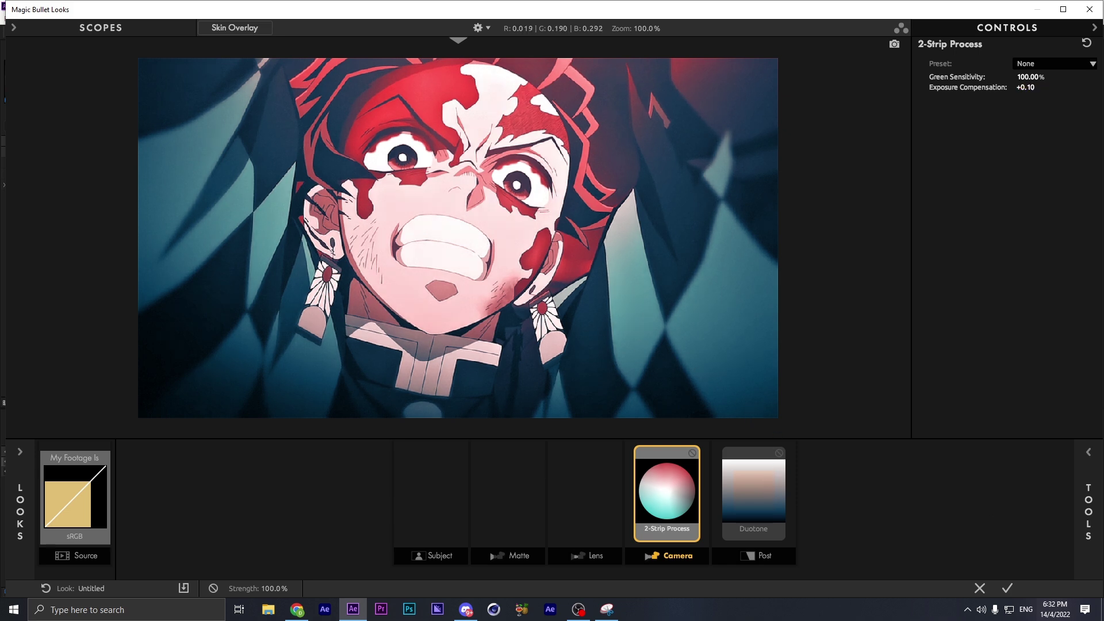
pyautogui.hotkey('alt', 'Tab')
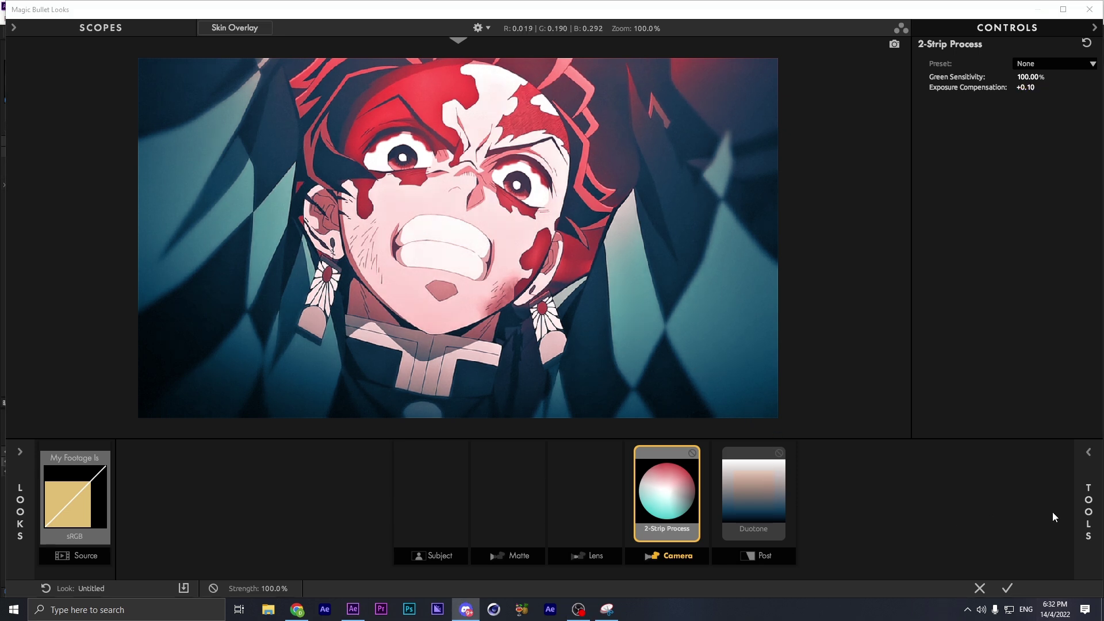
# Add LUT, Spot Fill and Shadows/Highlights to the Subject stage, ordered as Shadows/Highlights, Spot Fill, LUT.
pyautogui.click(550, 532)
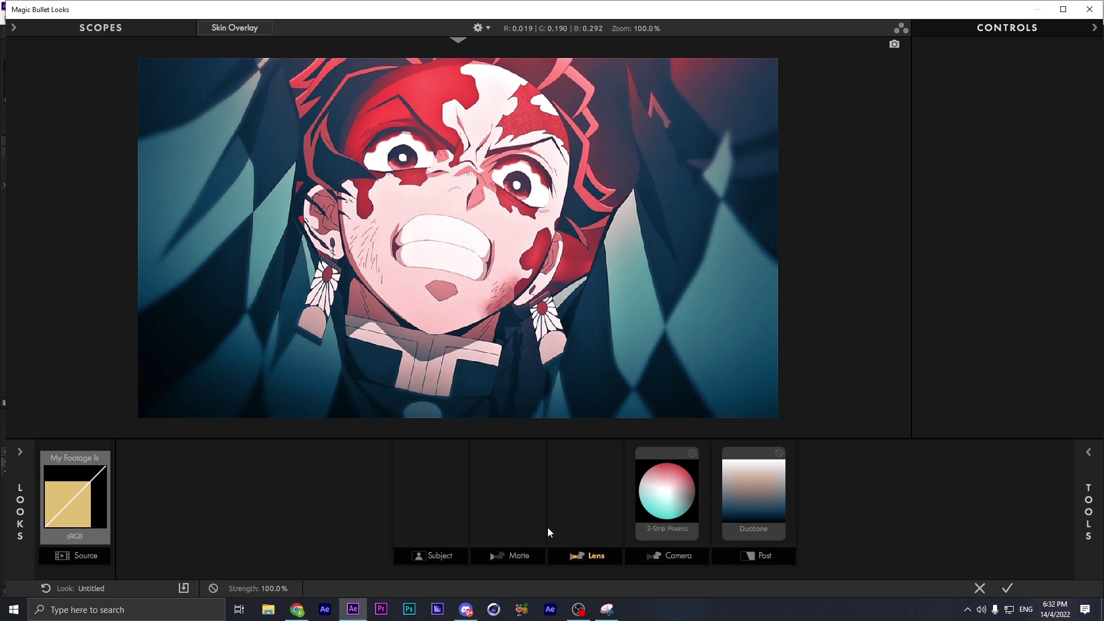
pyautogui.click(427, 529)
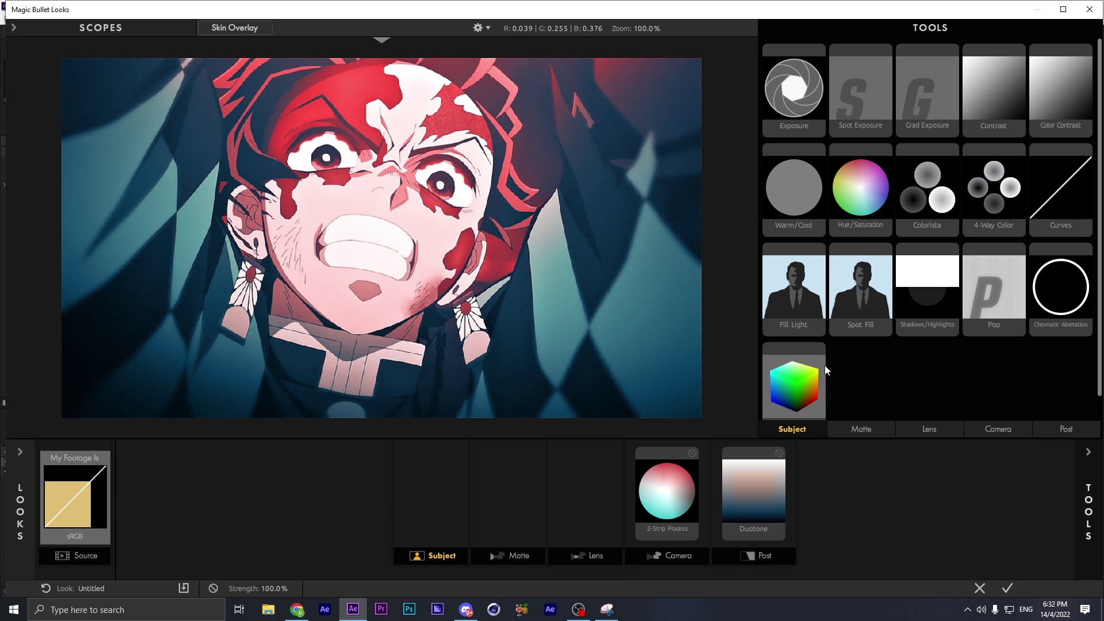
pyautogui.doubleClick(798, 391)
pyautogui.doubleClick(860, 298)
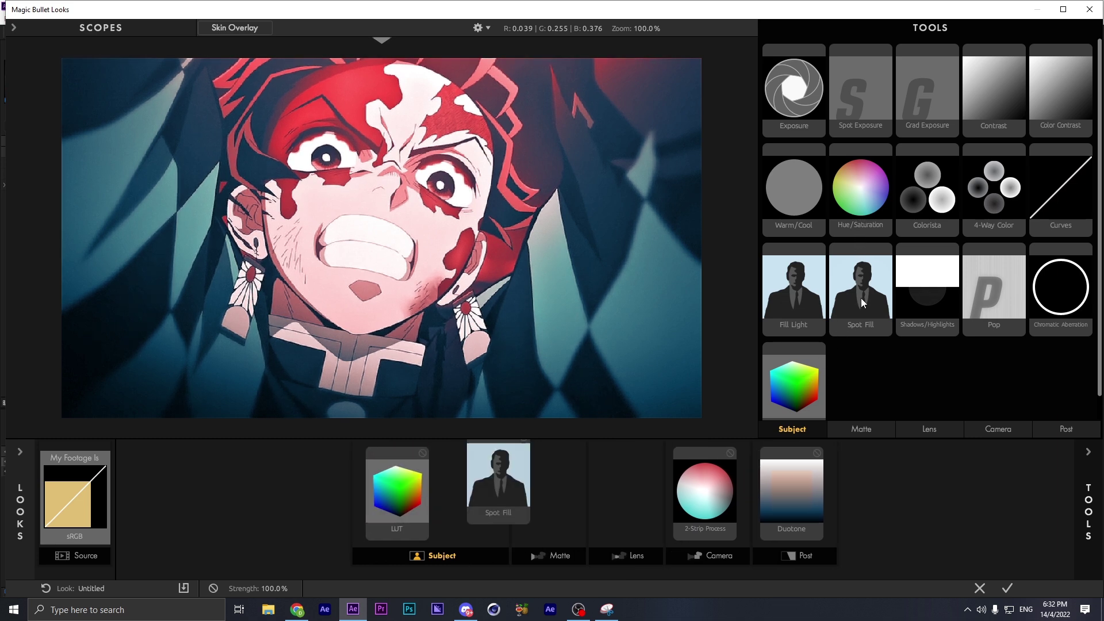
pyautogui.doubleClick(936, 297)
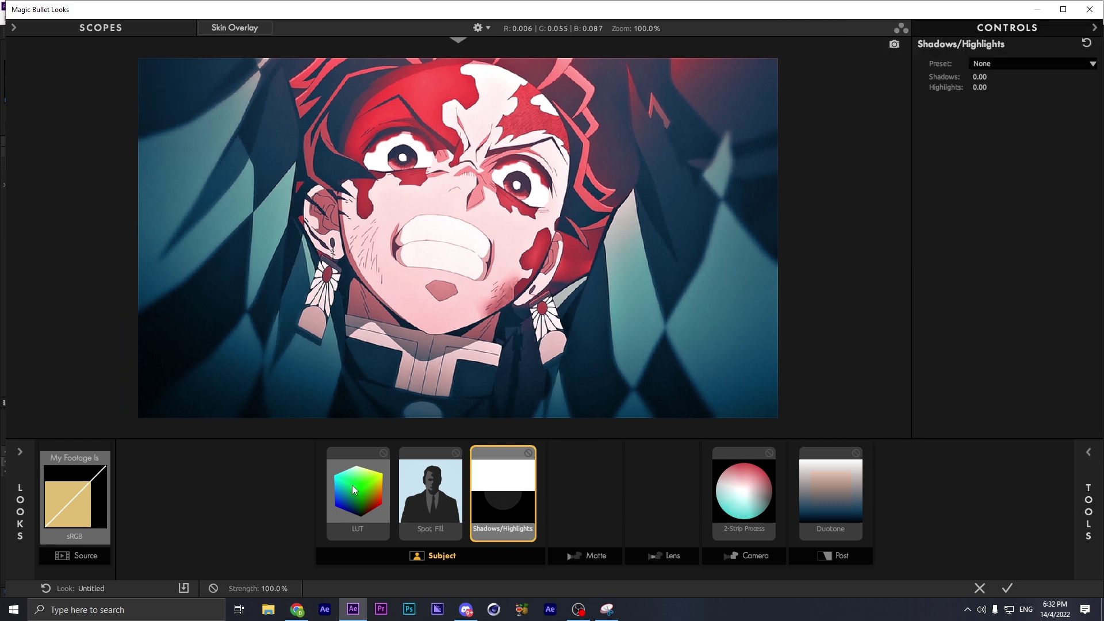
pyautogui.moveTo(353, 486); pyautogui.dragTo(516, 486)
pyautogui.moveTo(430, 491); pyautogui.dragTo(357, 491)
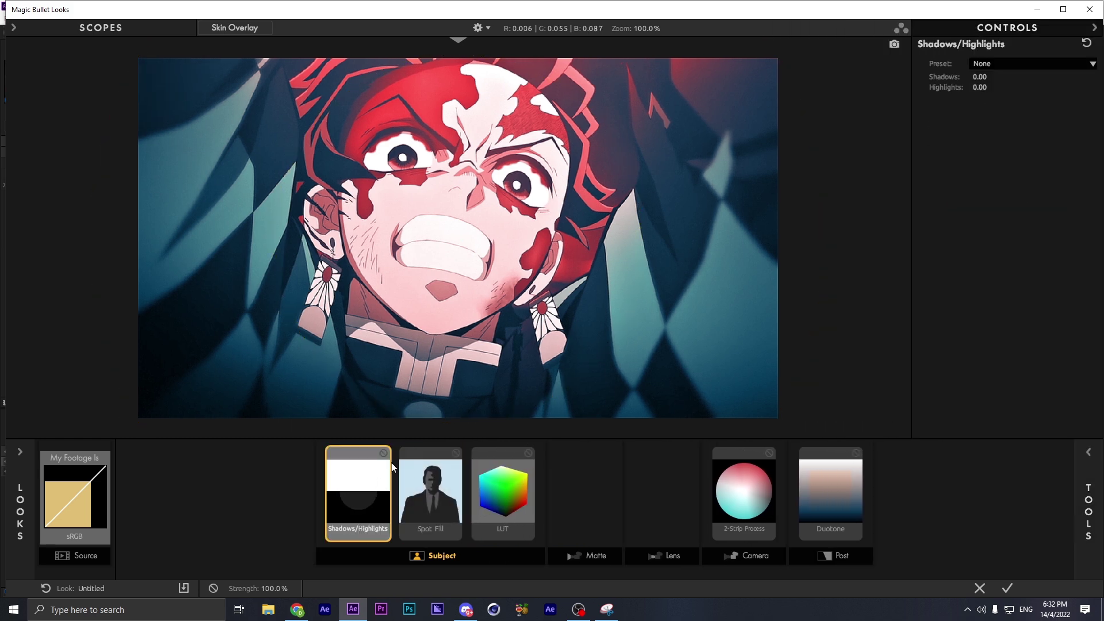
# Set Shadows to -0.36 and Highlights to +0.28, and give Spot Fill a Fill of 28.70% with a near-white light color.
pyautogui.moveTo(980, 77); pyautogui.dragTo(1000, 87)
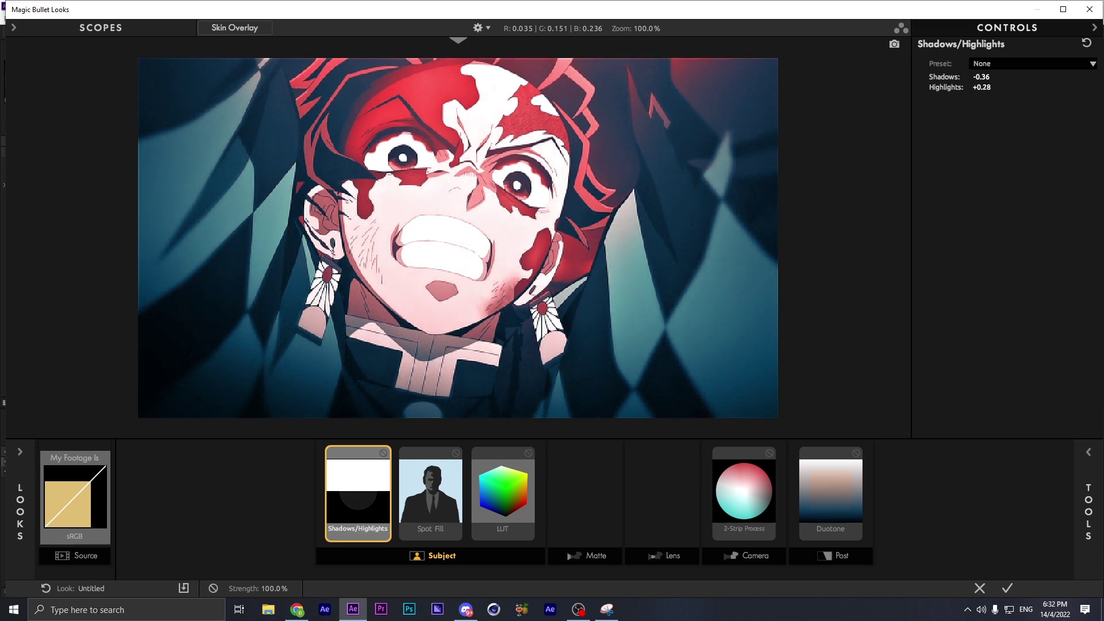
pyautogui.click(431, 505)
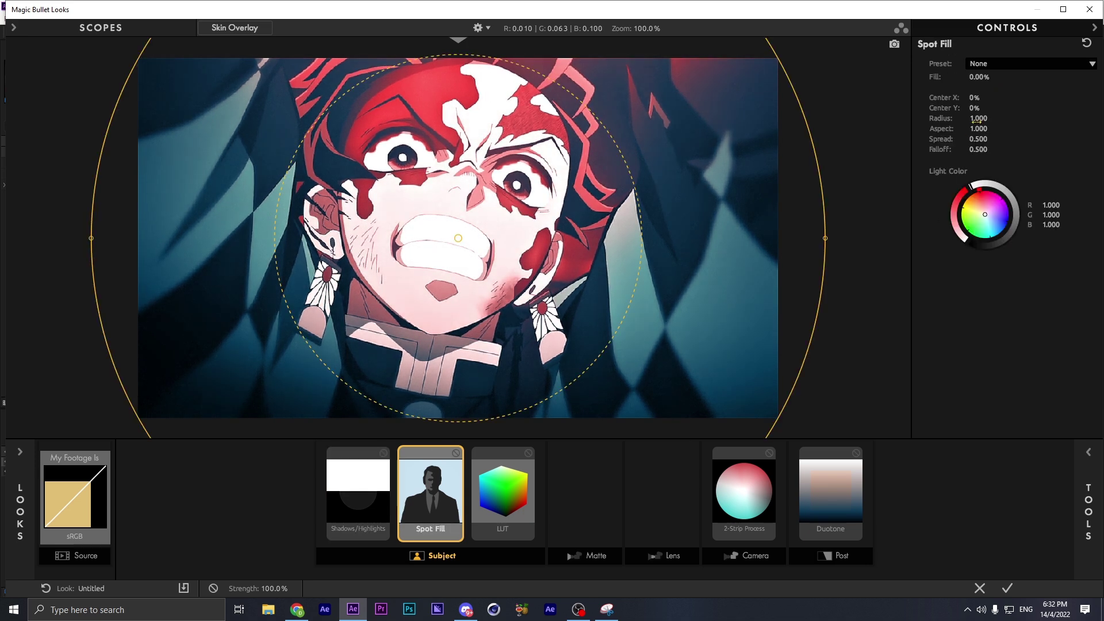
pyautogui.moveTo(979, 76); pyautogui.dragTo(1003, 76)
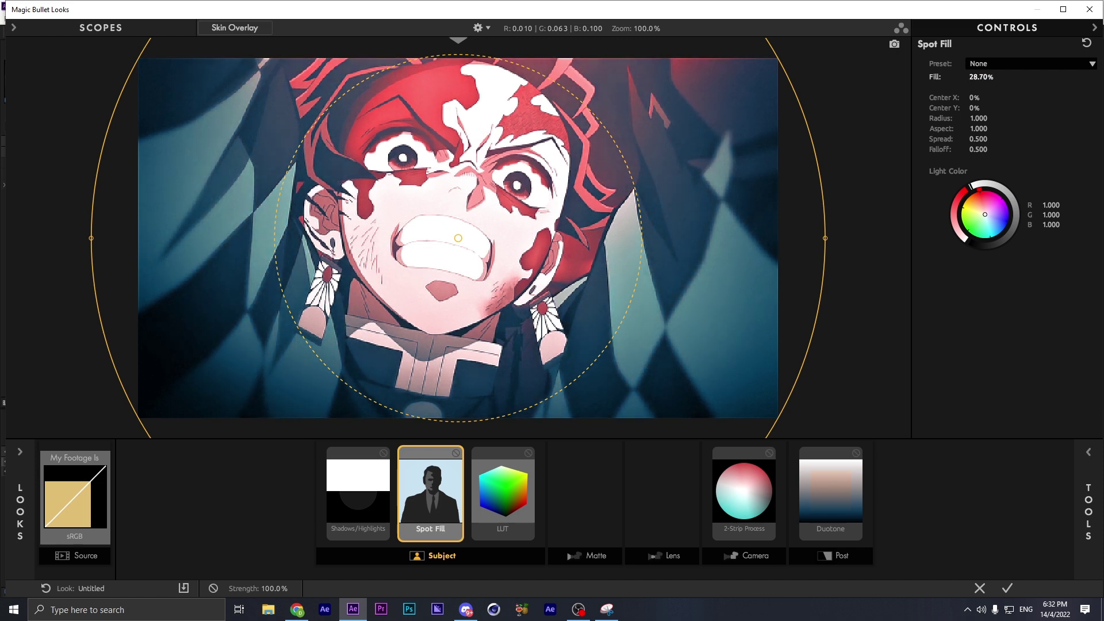
pyautogui.moveTo(985, 216); pyautogui.dragTo(986, 212)
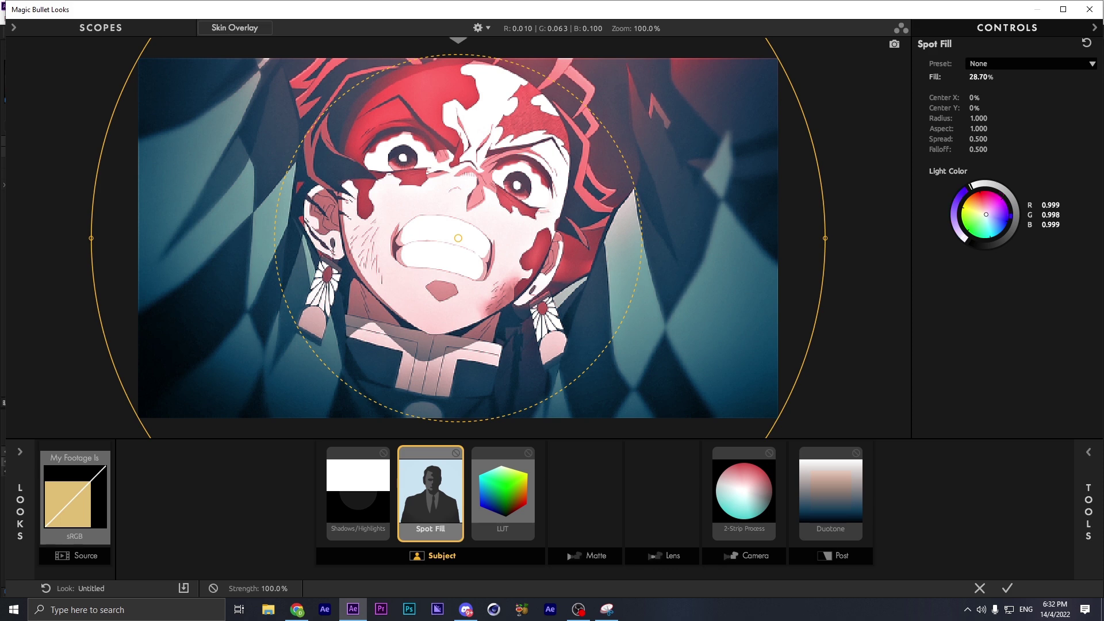
# Load the Dade LUT in the Subject stage's LUT tool and compare the image with and without it.
pyautogui.click(495, 509)
pyautogui.click(990, 63)
pyautogui.click(1039, 78)
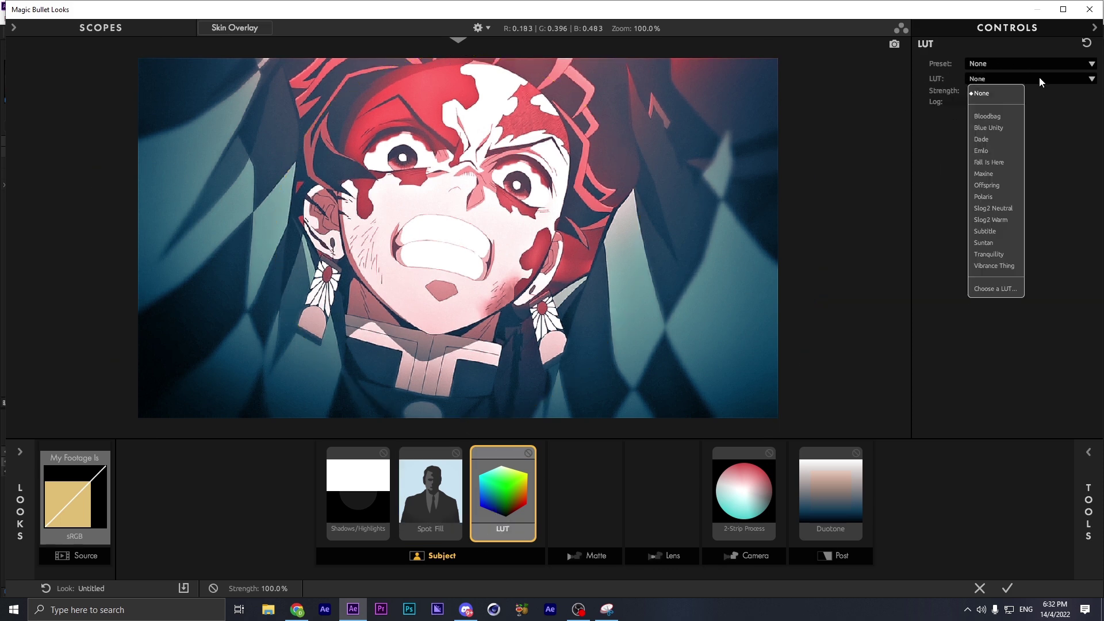
pyautogui.click(982, 141)
pyautogui.click(528, 453)
pyautogui.click(527, 453)
pyautogui.click(527, 453)
pyautogui.click(527, 453)
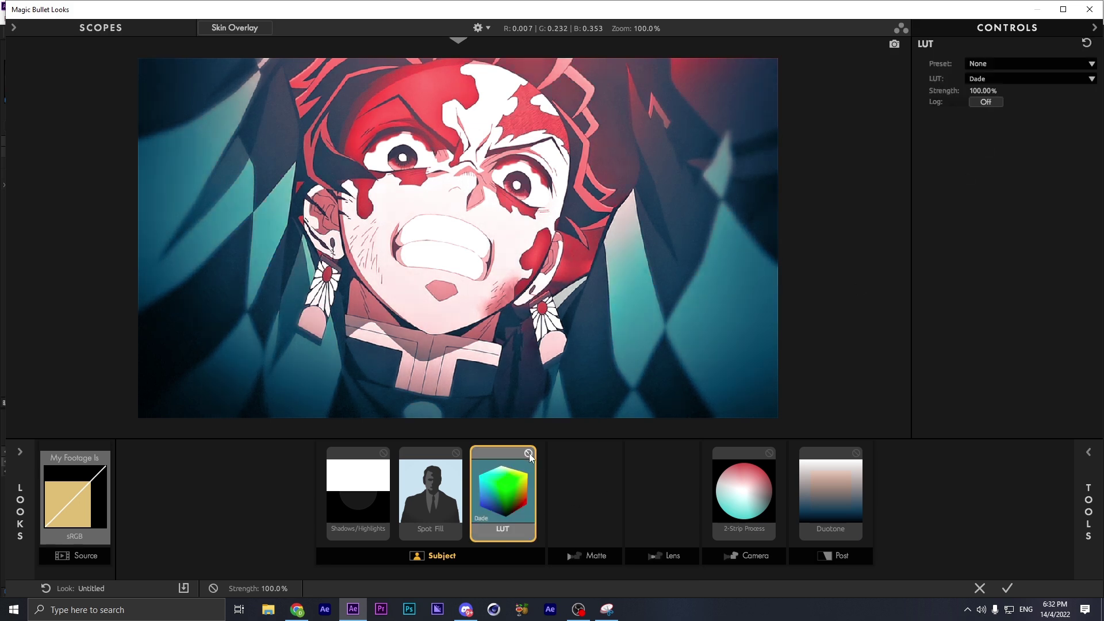
# Look through the Matte, Lens and Camera tools and add Neg Bleach Bypass to the Camera stage.
pyautogui.click(613, 516)
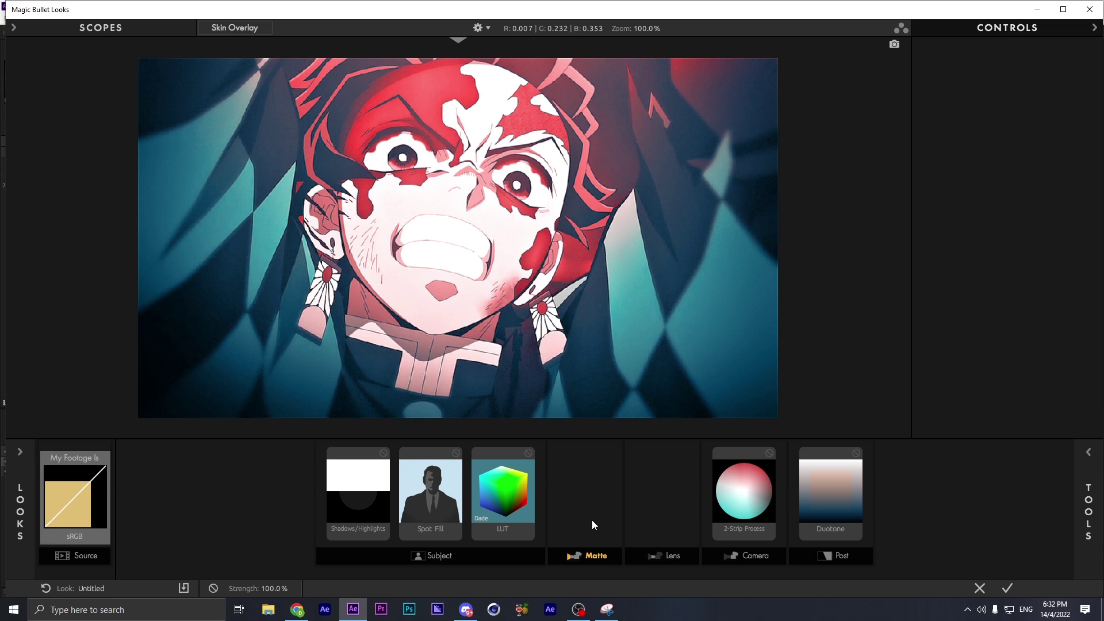
pyautogui.click(593, 520)
pyautogui.click(642, 521)
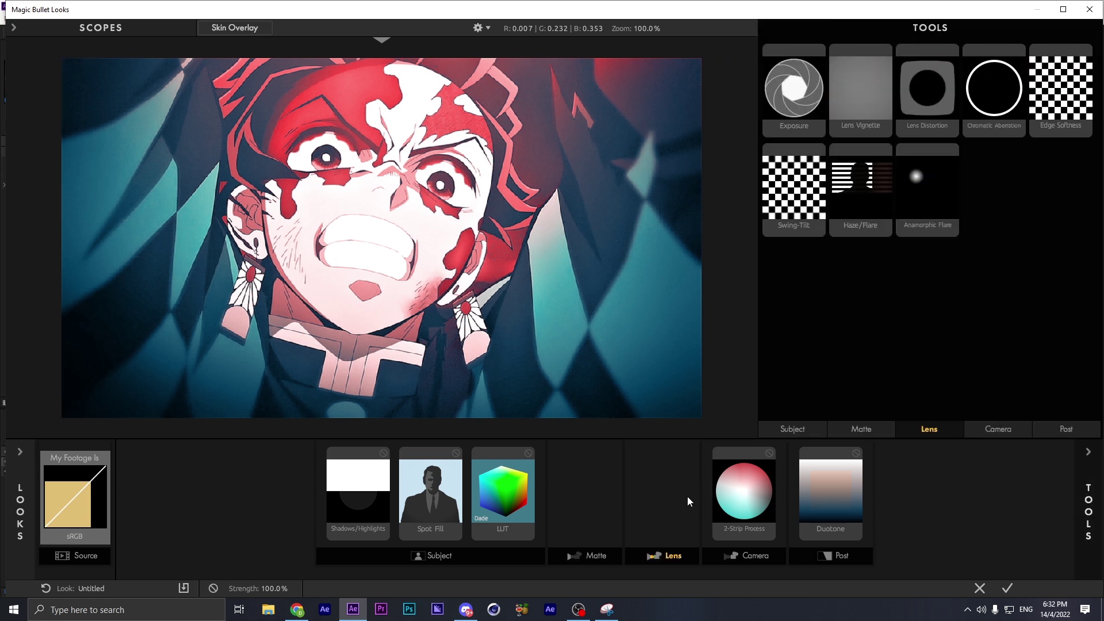
pyautogui.click(583, 495)
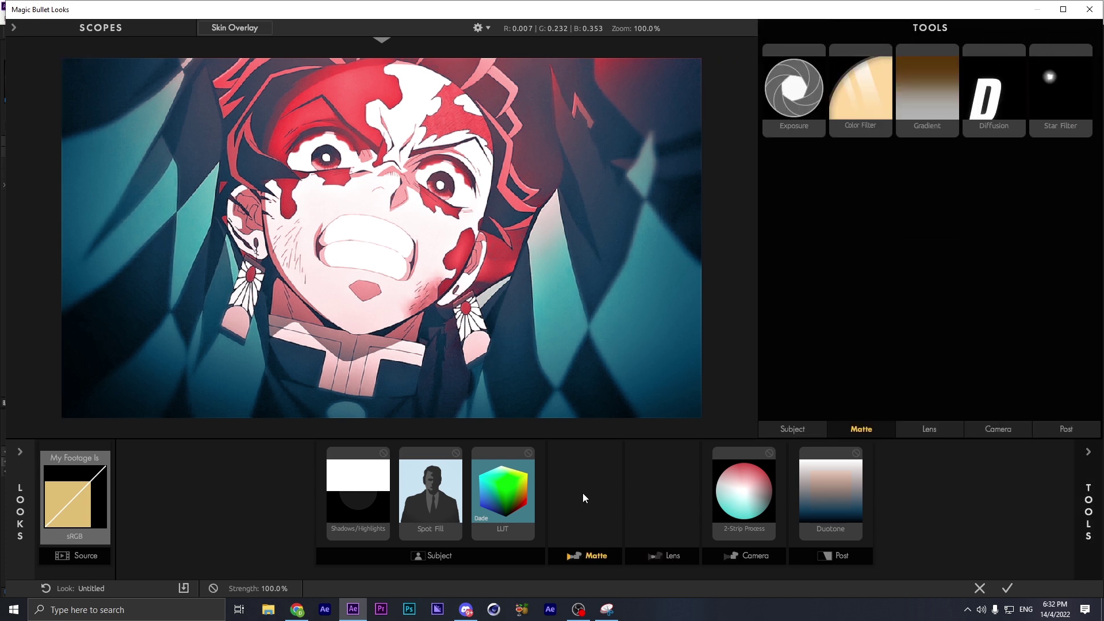
pyautogui.click(655, 504)
pyautogui.click(740, 558)
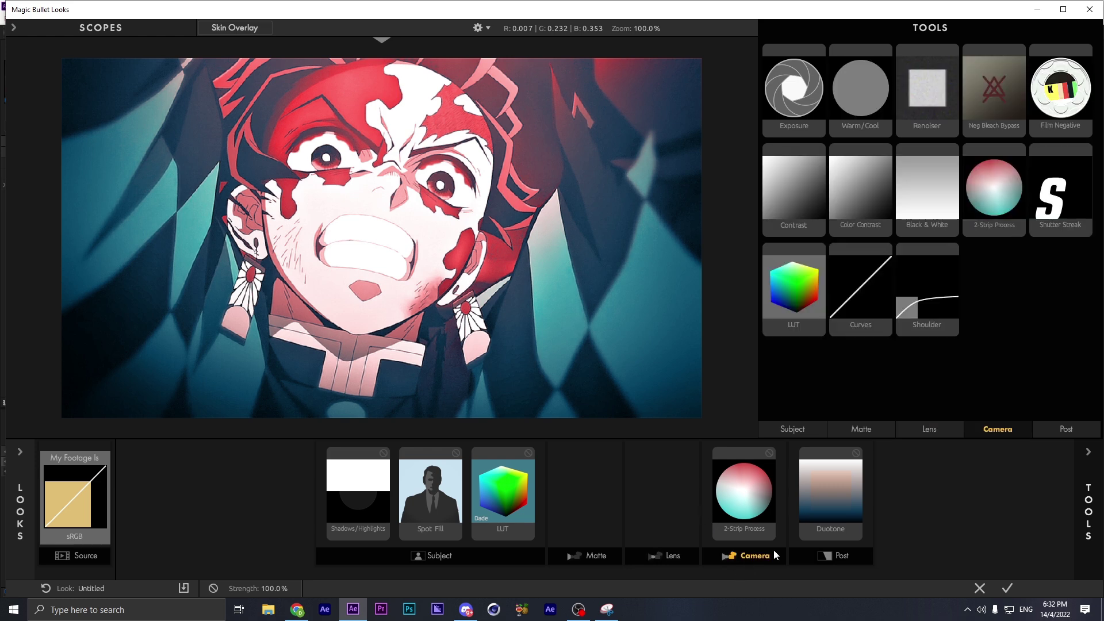
pyautogui.doubleClick(985, 87)
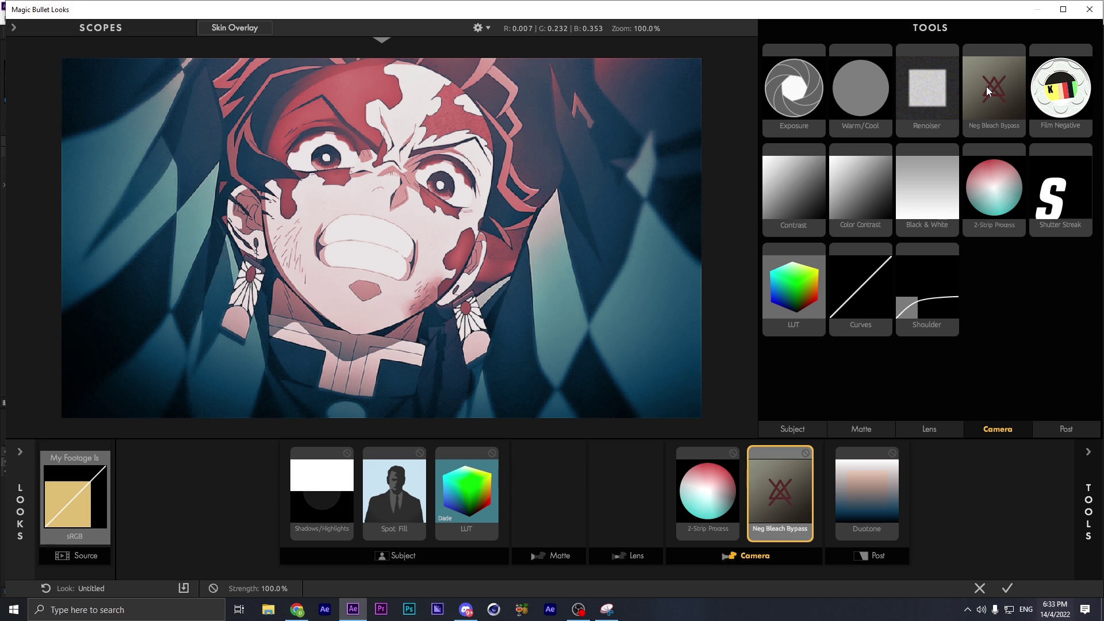
# Set Neg Bleach Bypass to a Silver Retention of 93.9% and an Exposure Compensation of -1.00.
pyautogui.click(985, 87)
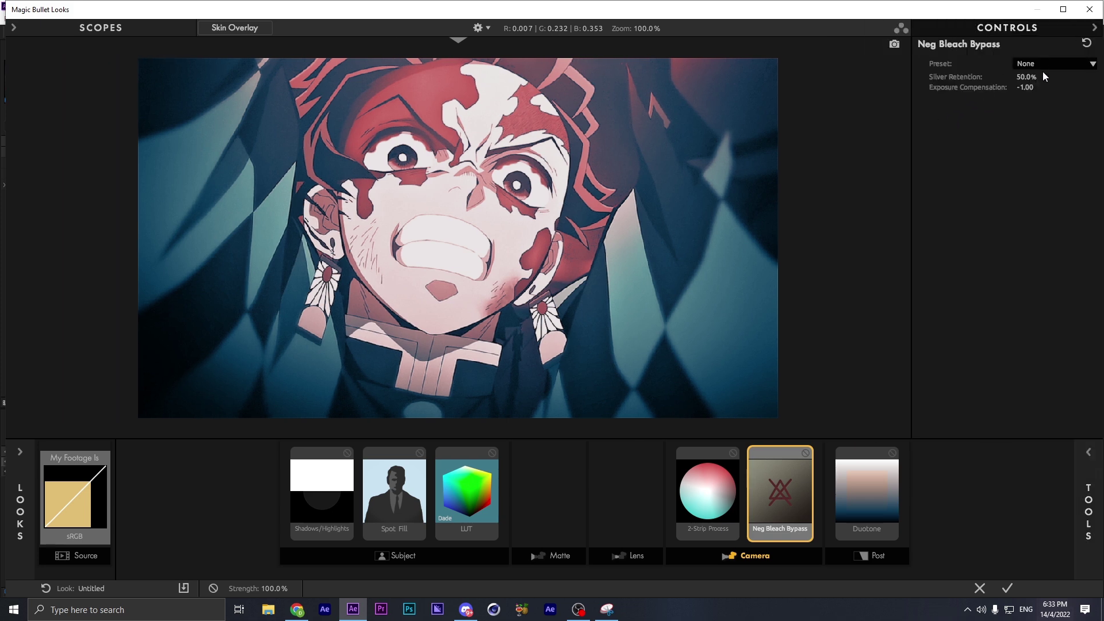
pyautogui.moveTo(1026, 78)
pyautogui.mouseDown()
pyautogui.moveTo(1063, 78)
pyautogui.moveTo(1023, 77)
pyautogui.moveTo(1031, 88)
pyautogui.mouseUp()
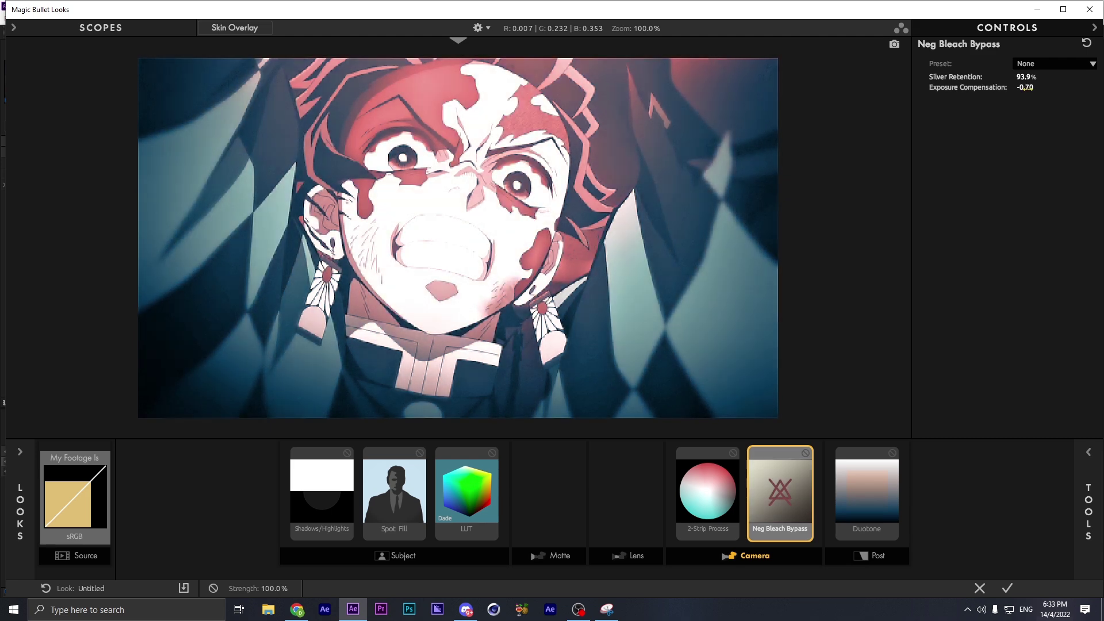
pyautogui.click(347, 458)
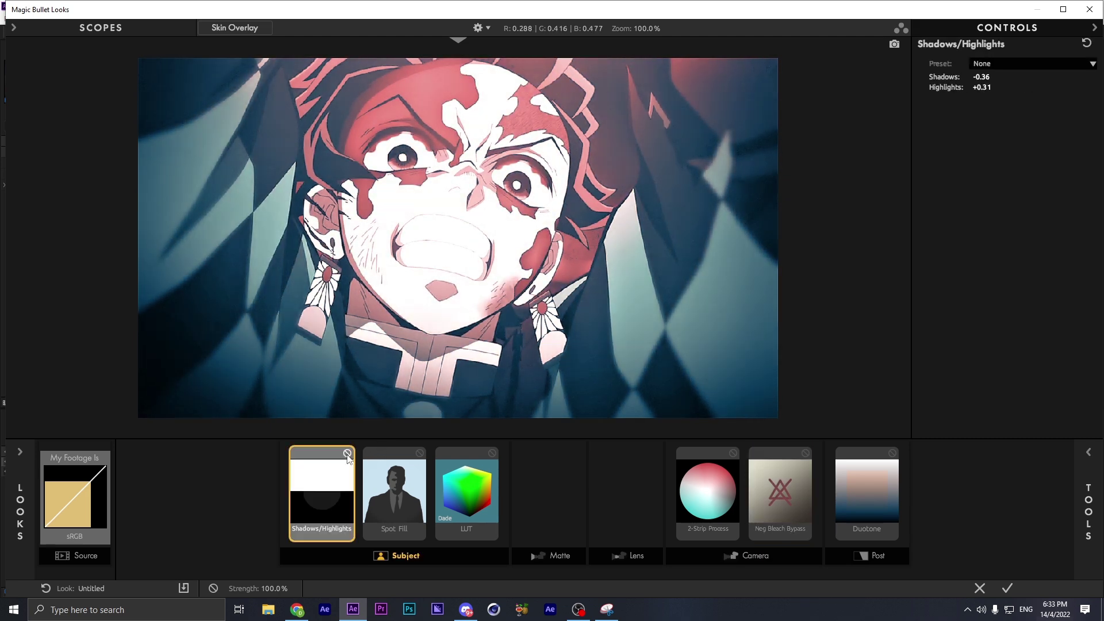
pyautogui.click(770, 498)
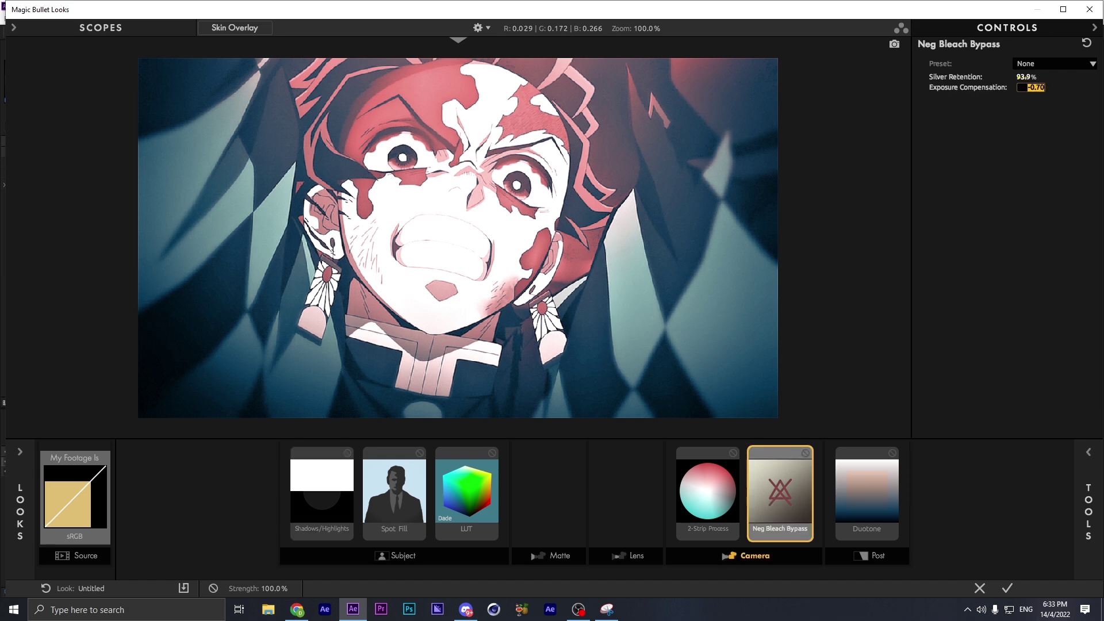
pyautogui.write('-1')
pyautogui.press('Return')
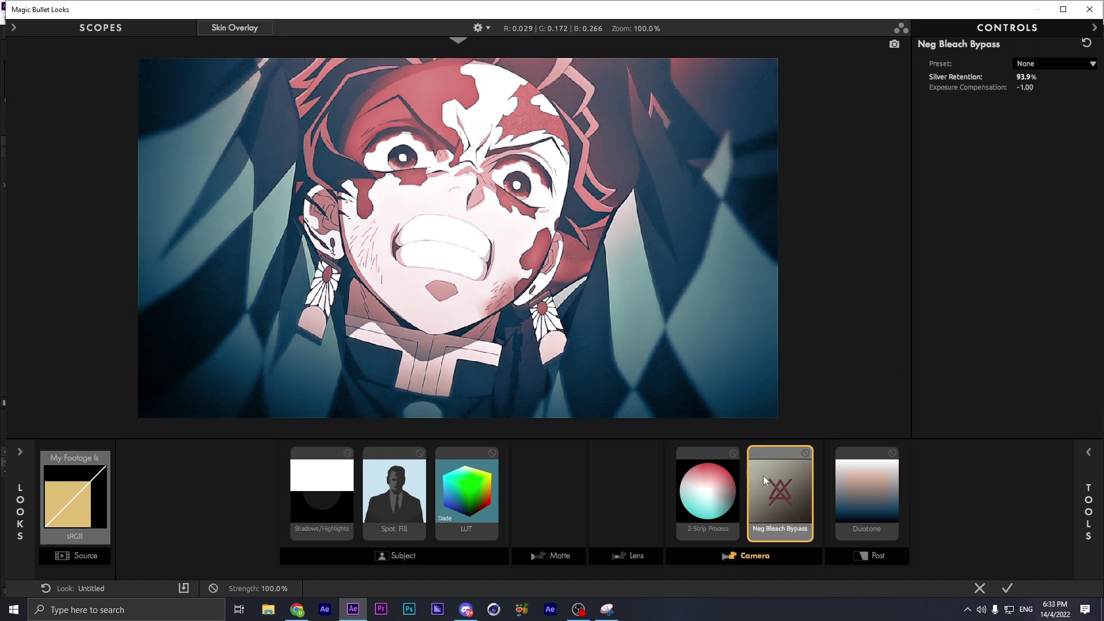
# Add Warm/Cool at the end of the Camera stage with Warm/Cool +0.140, Tint -0.290 and Exposure Compensation +0.20.
pyautogui.click(716, 499)
pyautogui.press('t')
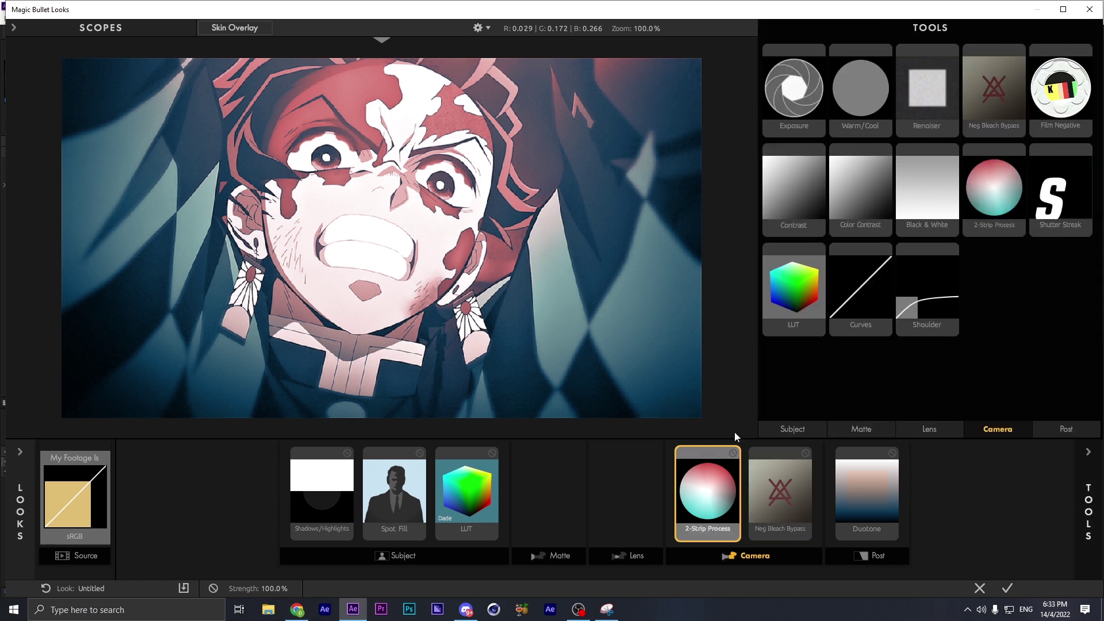
pyautogui.moveTo(851, 102); pyautogui.dragTo(817, 494)
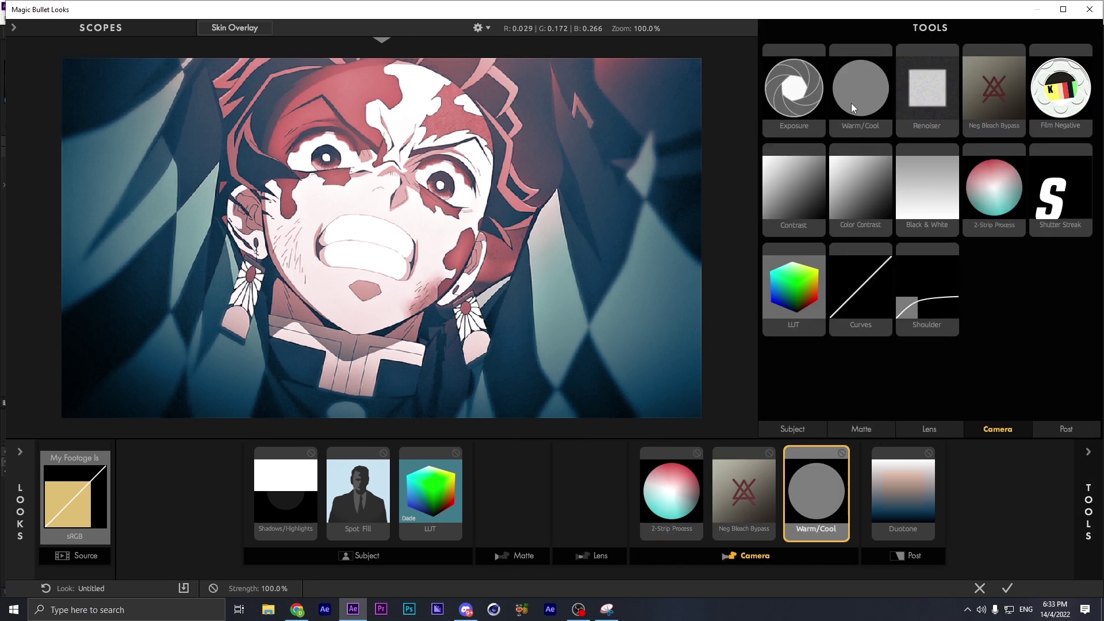
pyautogui.moveTo(1010, 158)
pyautogui.mouseDown()
pyautogui.moveTo(1024, 165)
pyautogui.moveTo(1005, 167)
pyautogui.moveTo(1015, 162)
pyautogui.mouseUp()
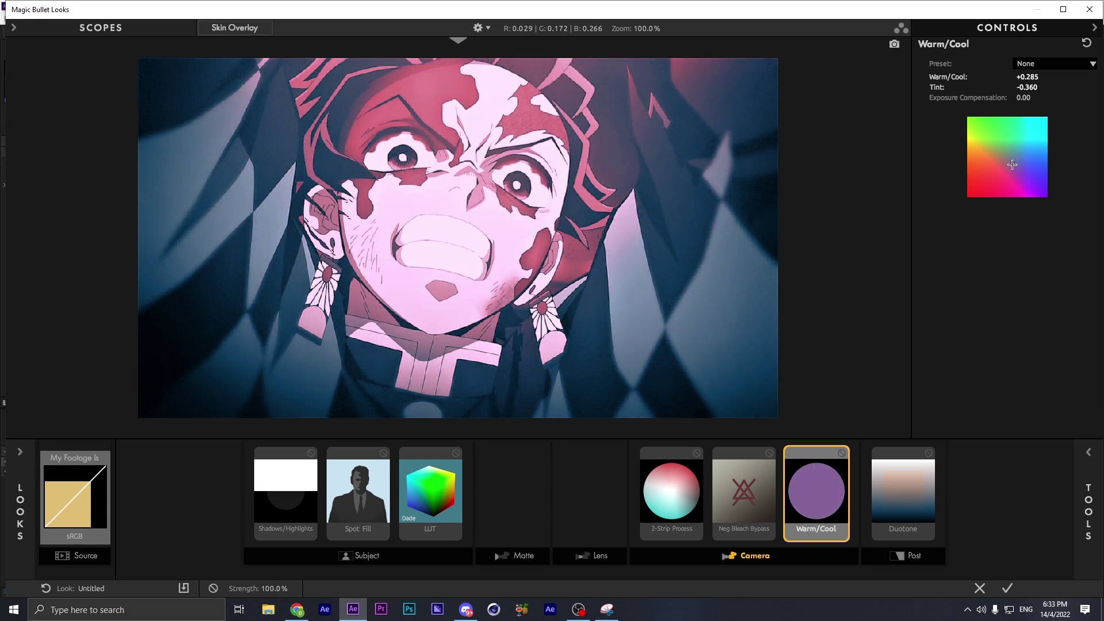
pyautogui.click(841, 453)
pyautogui.click(841, 452)
pyautogui.moveTo(1026, 98); pyautogui.dragTo(1008, 77)
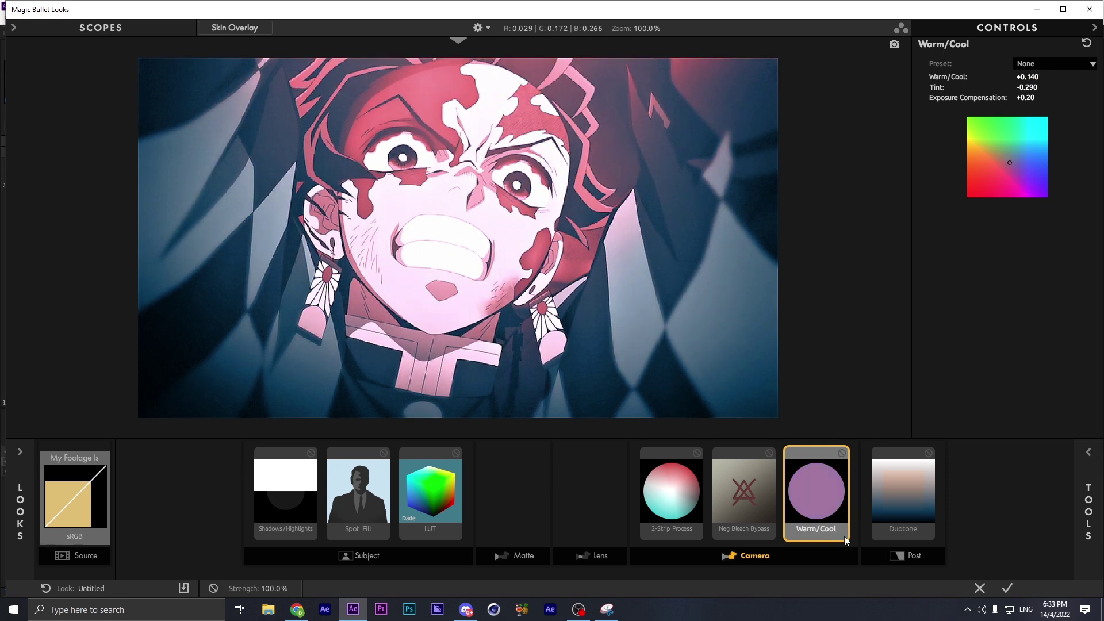
# Add Telecine Net to the Post stage with Size 0.22%, Strength 43.3% and Exposure Compensation +0.30.
pyautogui.click(881, 546)
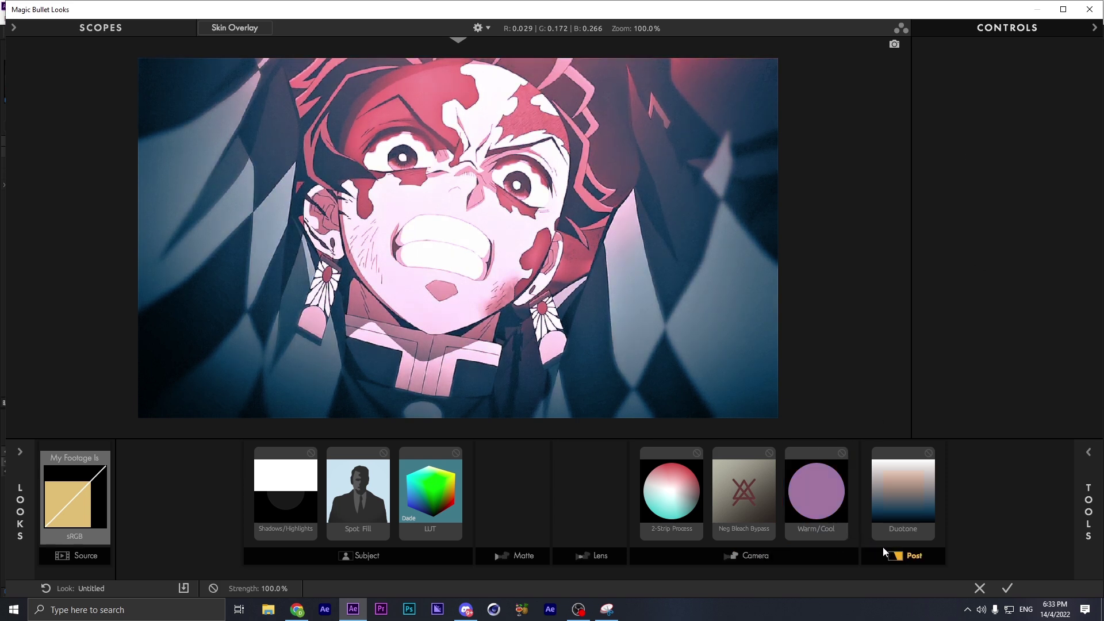
pyautogui.click(882, 547)
pyautogui.scroll(-1, 942, 355)
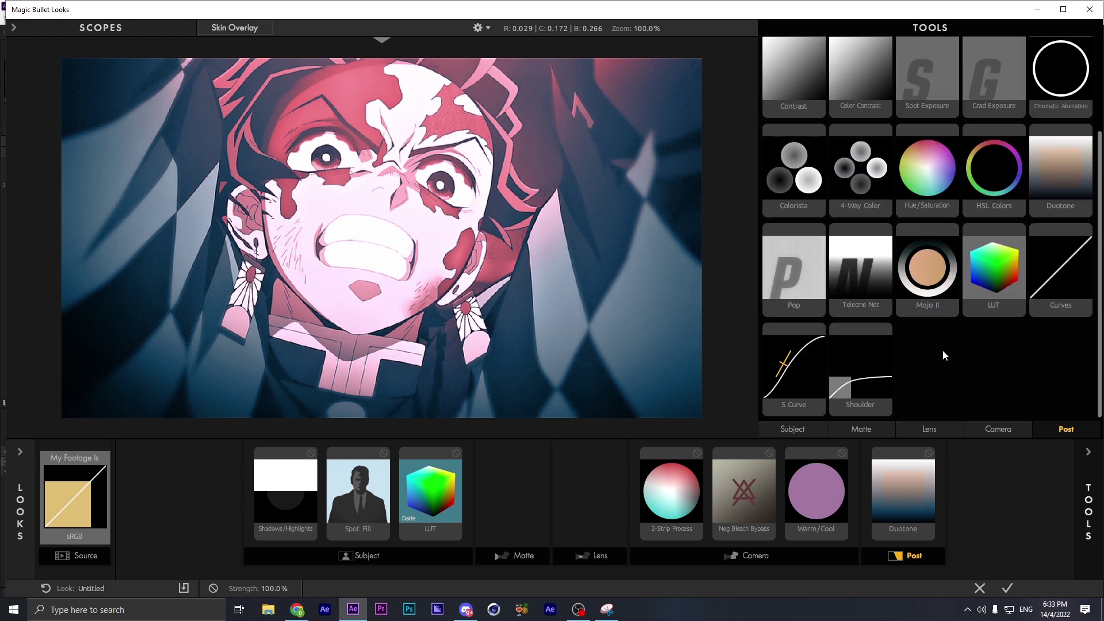
pyautogui.doubleClick(874, 281)
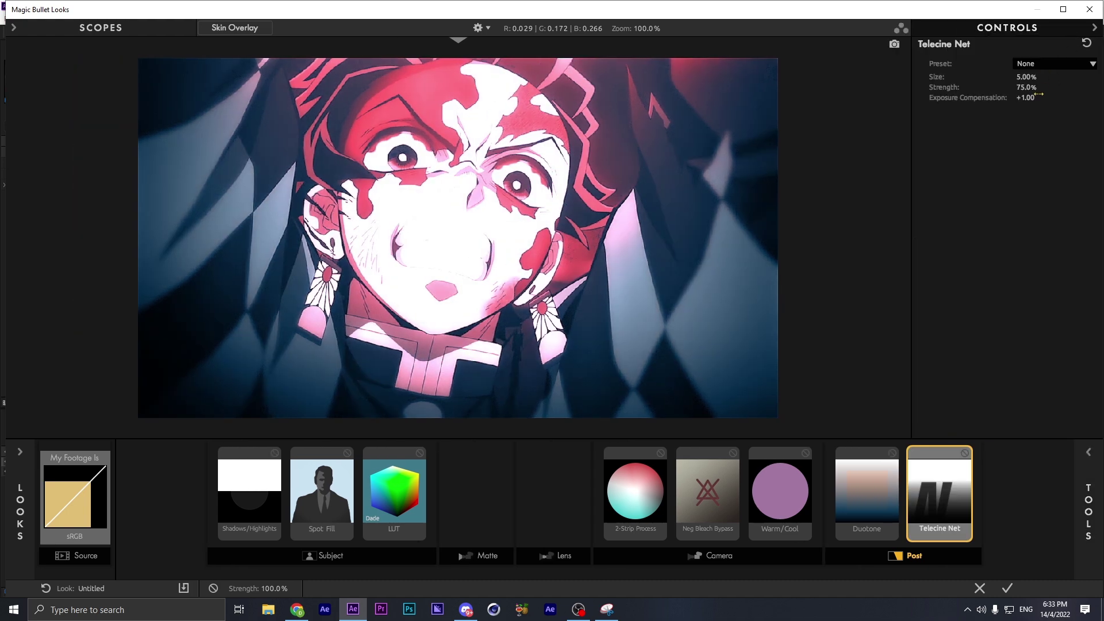
pyautogui.moveTo(1026, 99); pyautogui.dragTo(1026, 76)
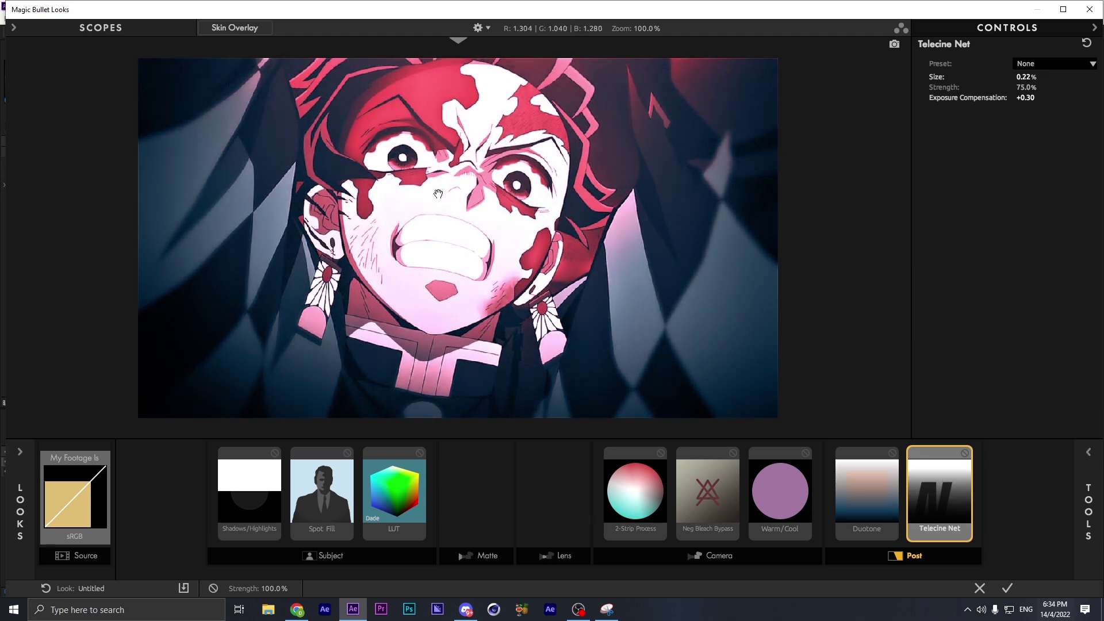
pyautogui.moveTo(1026, 87); pyautogui.dragTo(1026, 87)
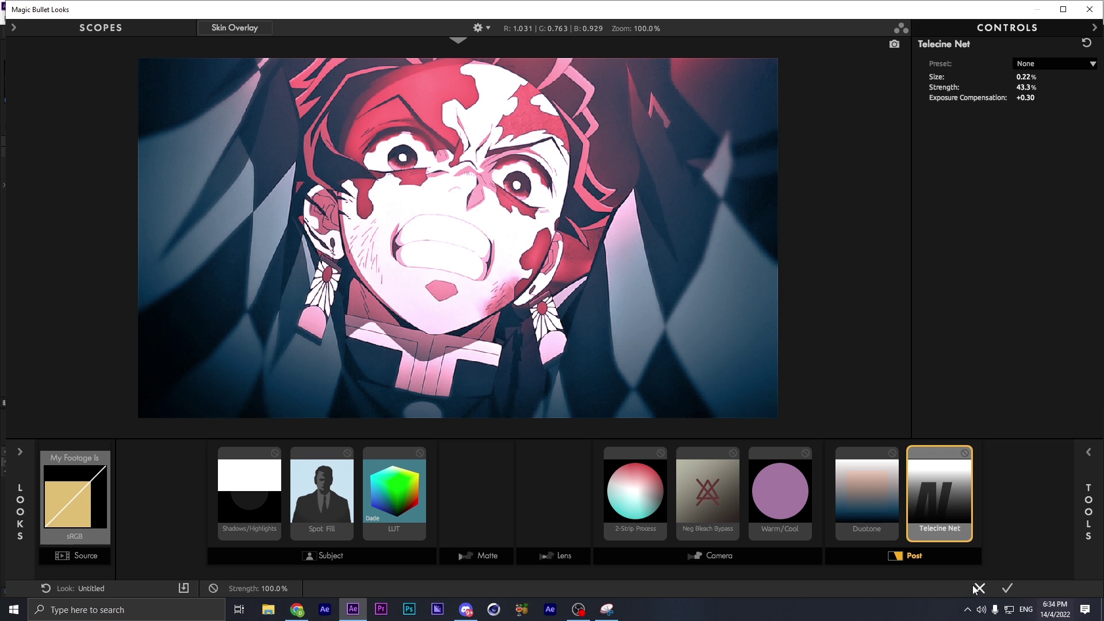
pyautogui.click(479, 560)
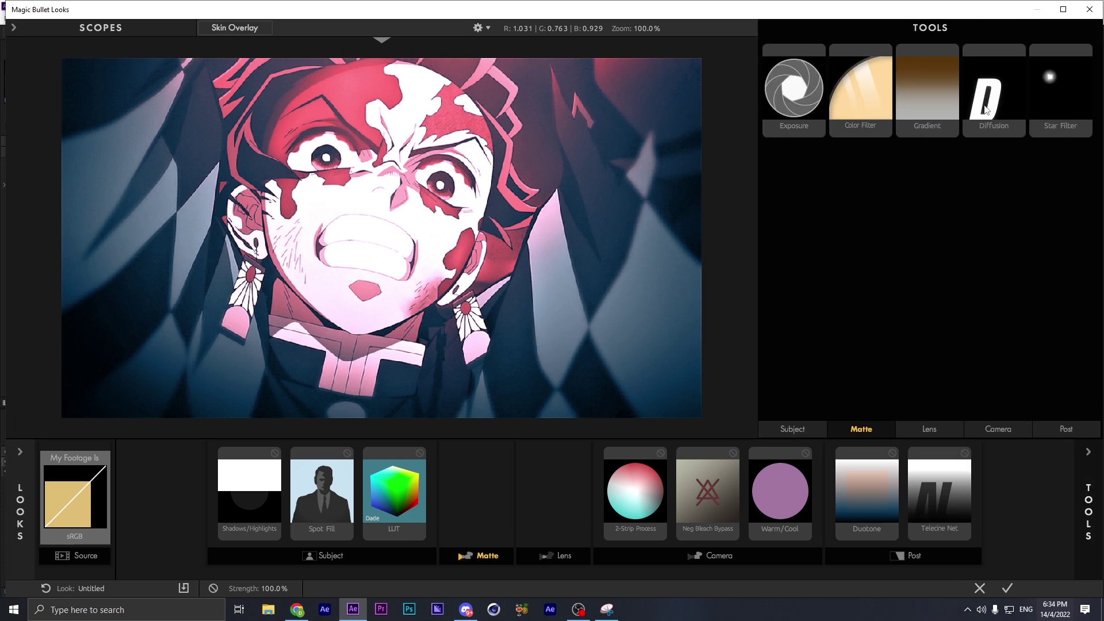
pyautogui.doubleClick(986, 109)
pyautogui.press('Delete')
# Add Edge Softness to the Lens stage, widen its area to an Aspect of 1.960, and apply the look.
pyautogui.click(549, 528)
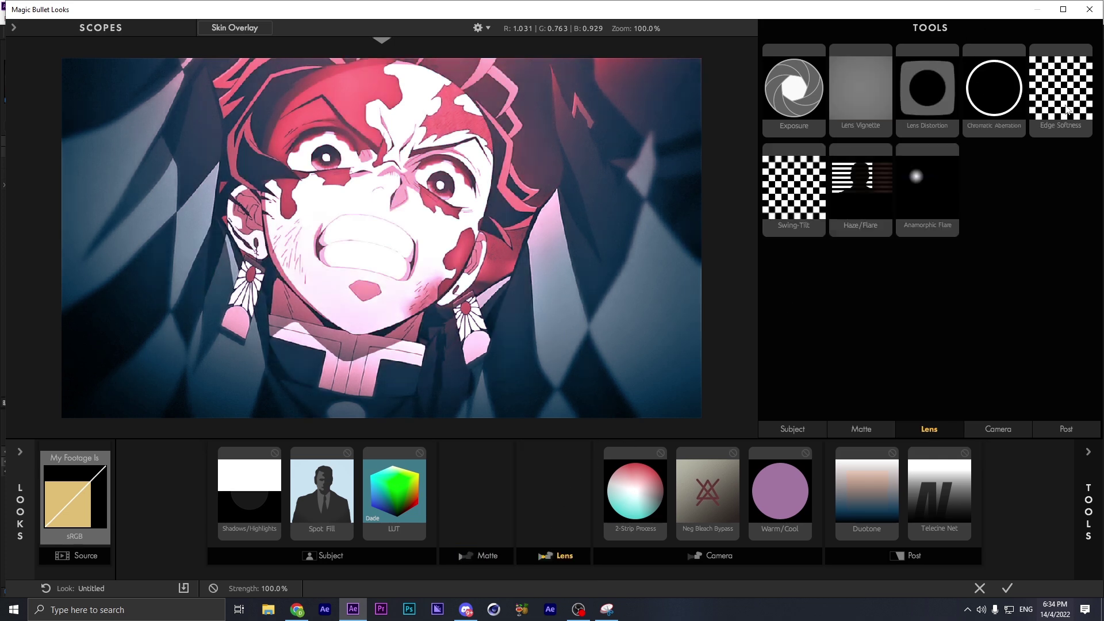
pyautogui.doubleClick(1066, 109)
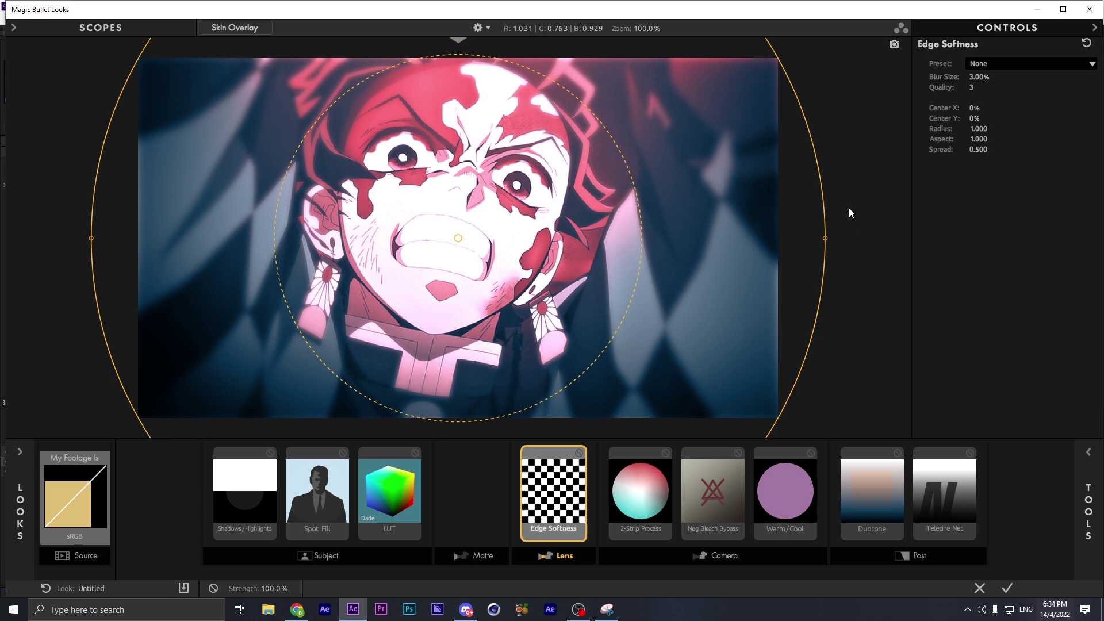
pyautogui.moveTo(829, 238); pyautogui.dragTo(862, 190)
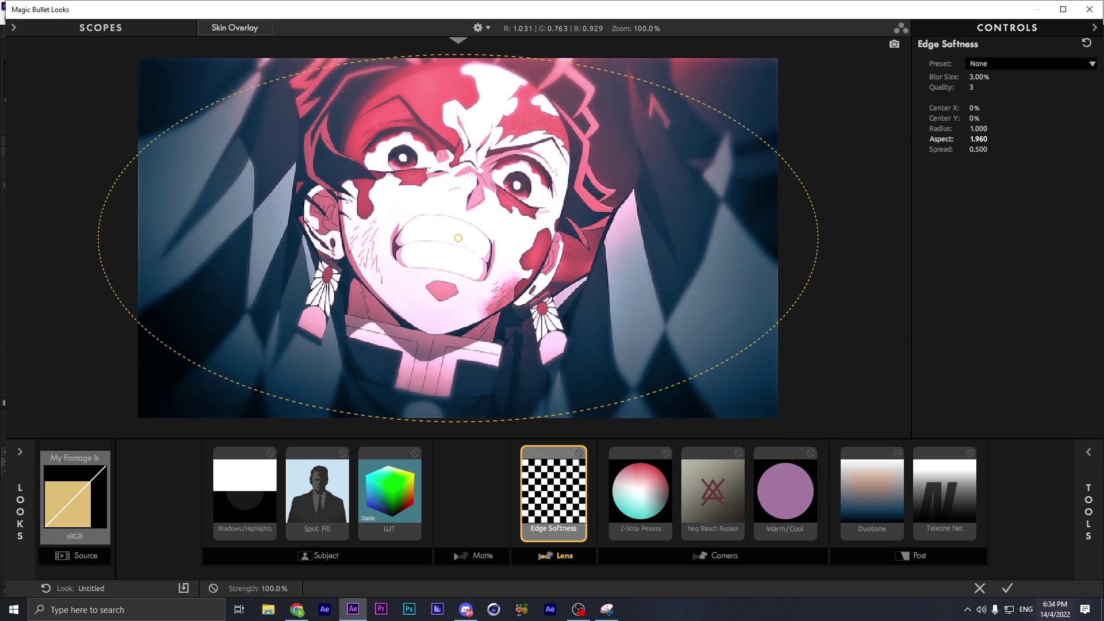
pyautogui.click(1006, 586)
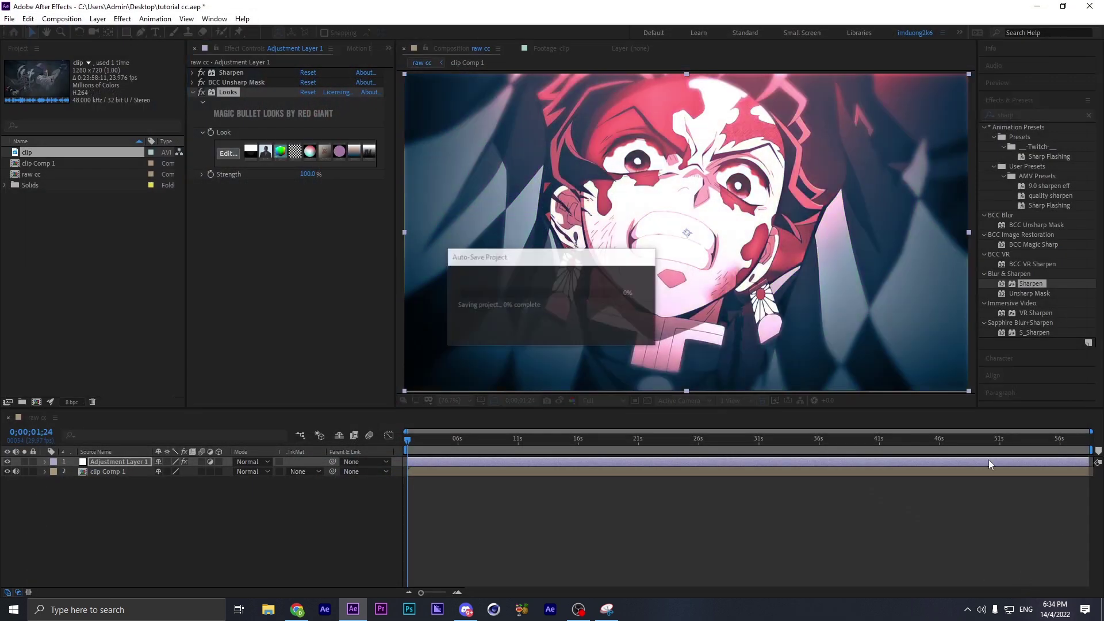
# Add a Curves effect to the adjustment layer and shape its RGB curve into a slight S with darker shadows and brighter highlights.
pyautogui.click(192, 92)
pyautogui.click(1027, 114)
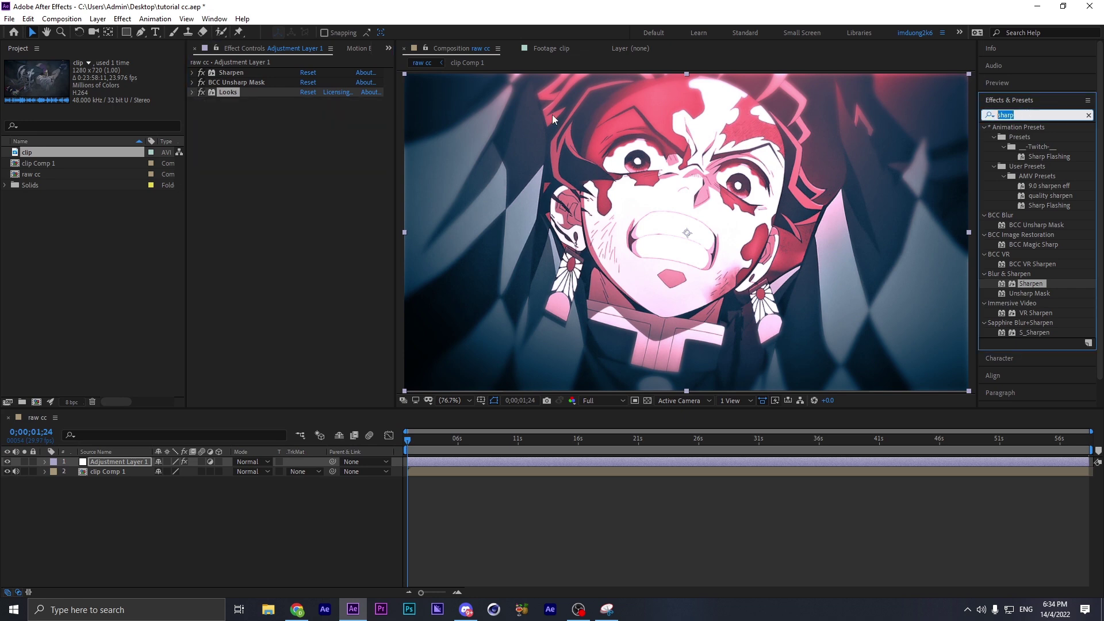
pyautogui.write('curve')
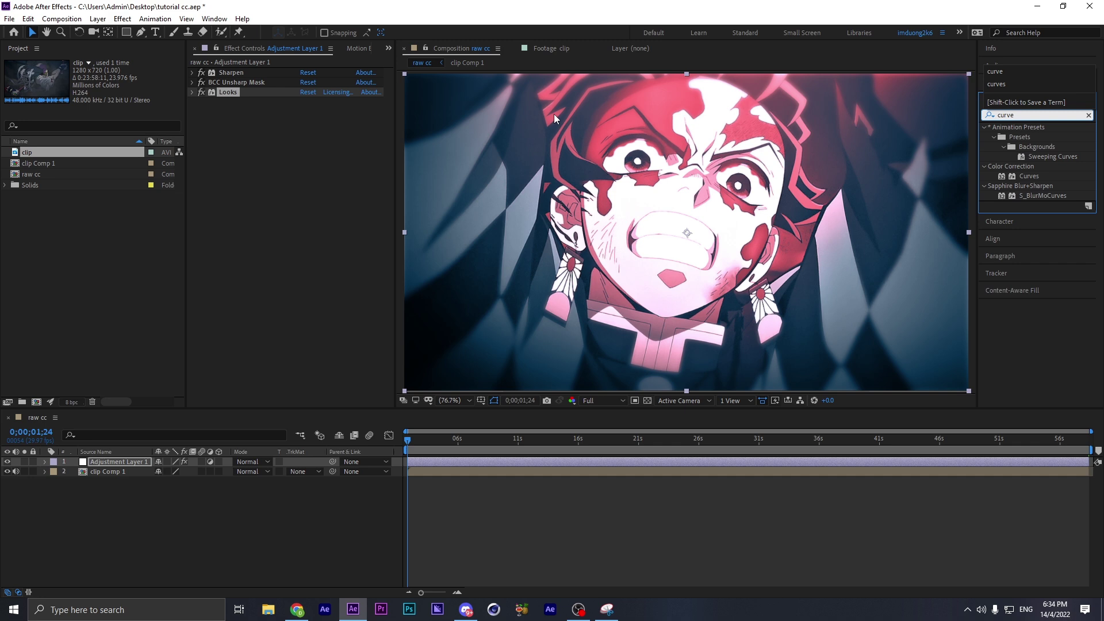
pyautogui.doubleClick(1037, 176)
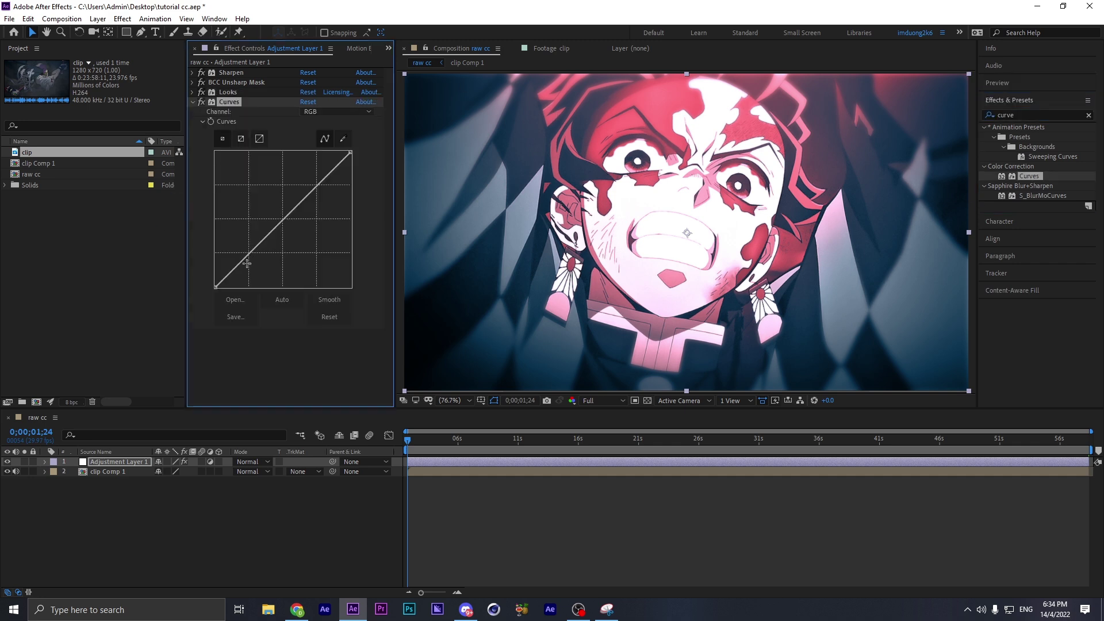
pyautogui.moveTo(235, 266); pyautogui.dragTo(247, 265)
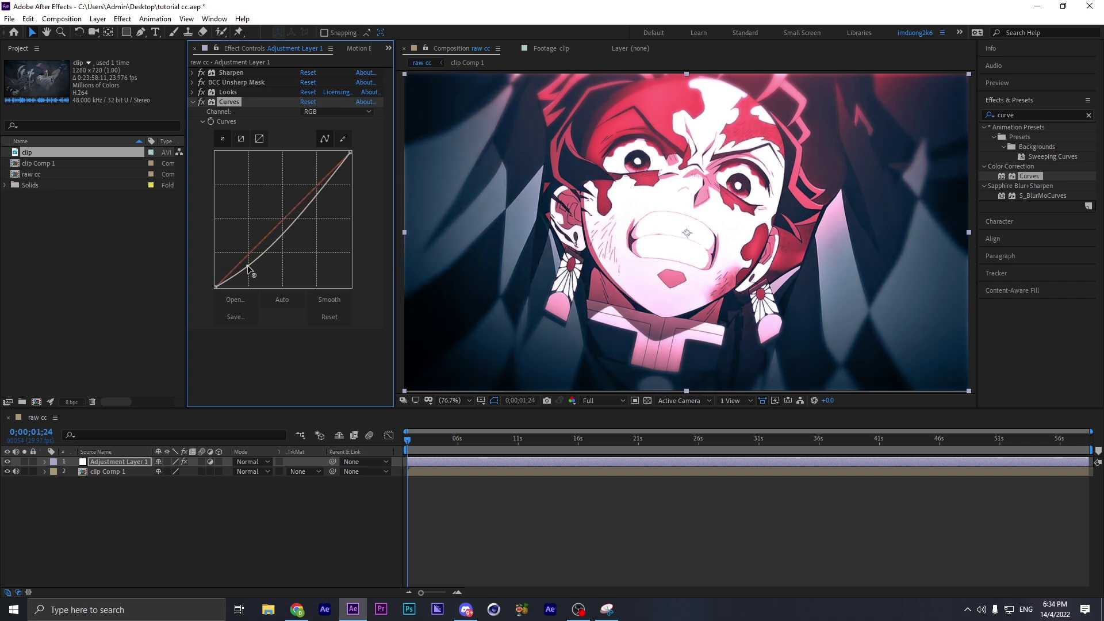
pyautogui.moveTo(317, 194)
pyautogui.mouseDown()
pyautogui.moveTo(314, 172)
pyautogui.moveTo(315, 185)
pyautogui.mouseUp()
pyautogui.moveTo(249, 260); pyautogui.dragTo(245, 261)
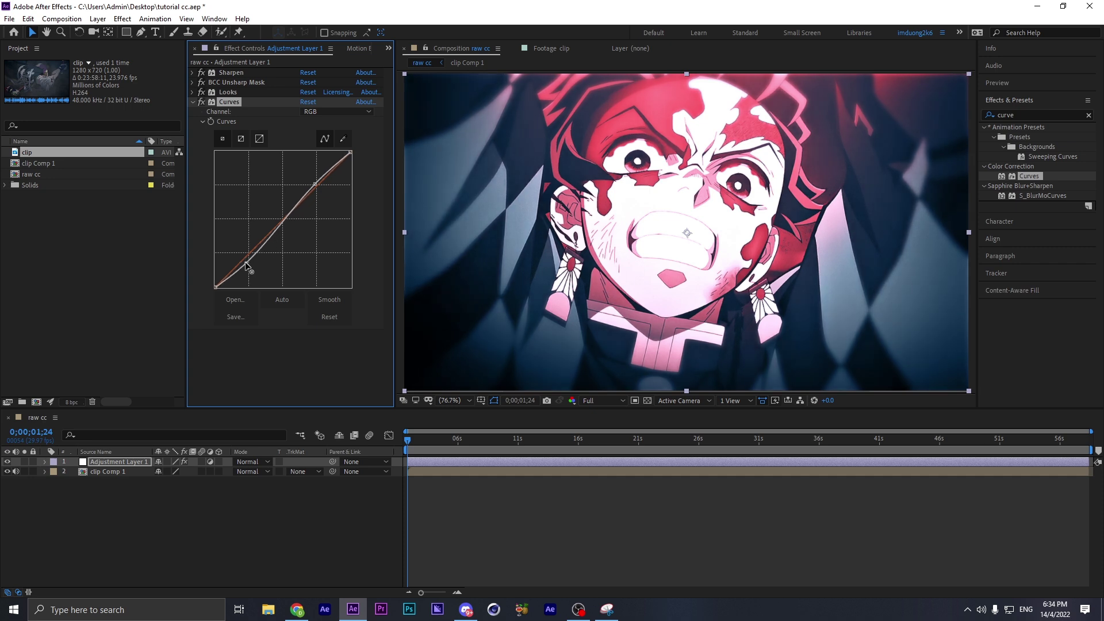
pyautogui.click(192, 103)
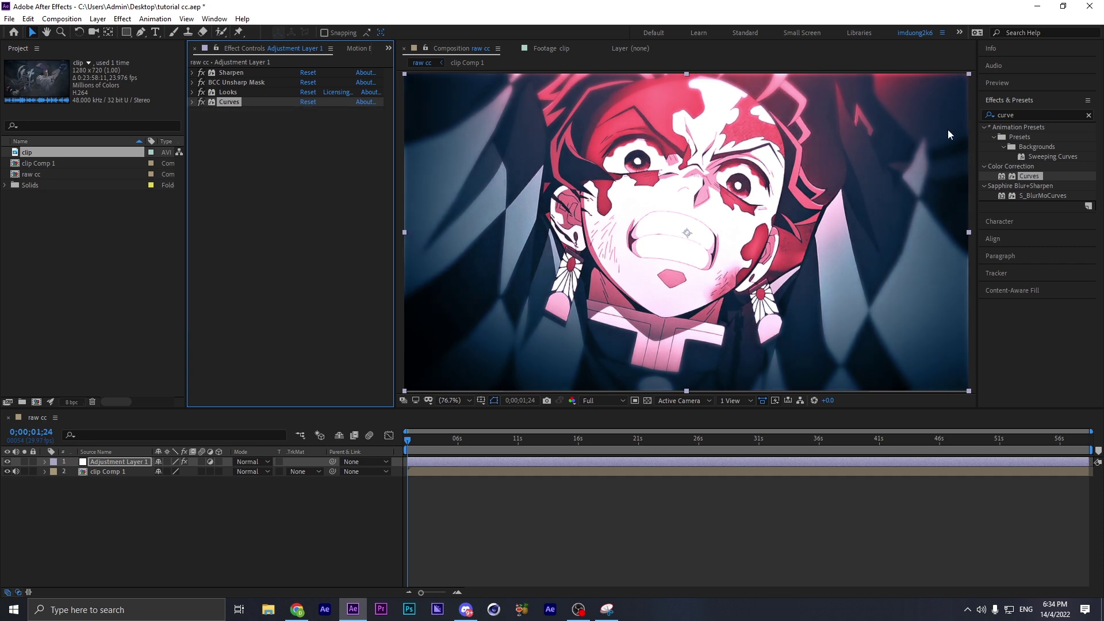
# Add a Hue/Saturation effect below the existing Curves effect and set its Red Saturation to 82.
pyautogui.doubleClick(1027, 178)
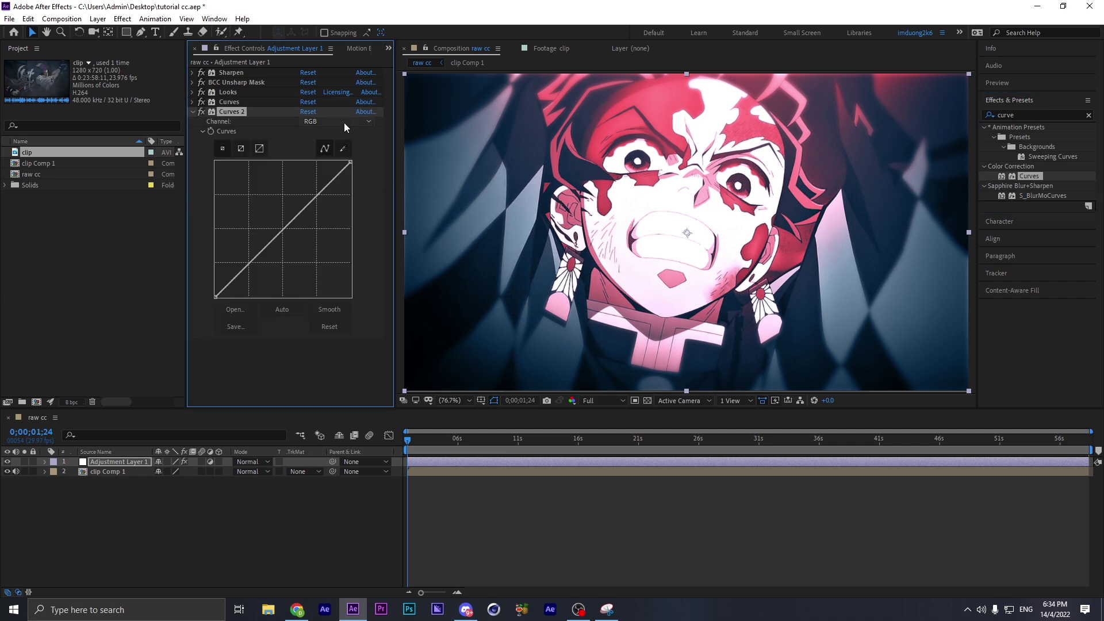
pyautogui.press('Delete')
pyautogui.hotkey('ctrl', 'f')
pyautogui.write('hue')
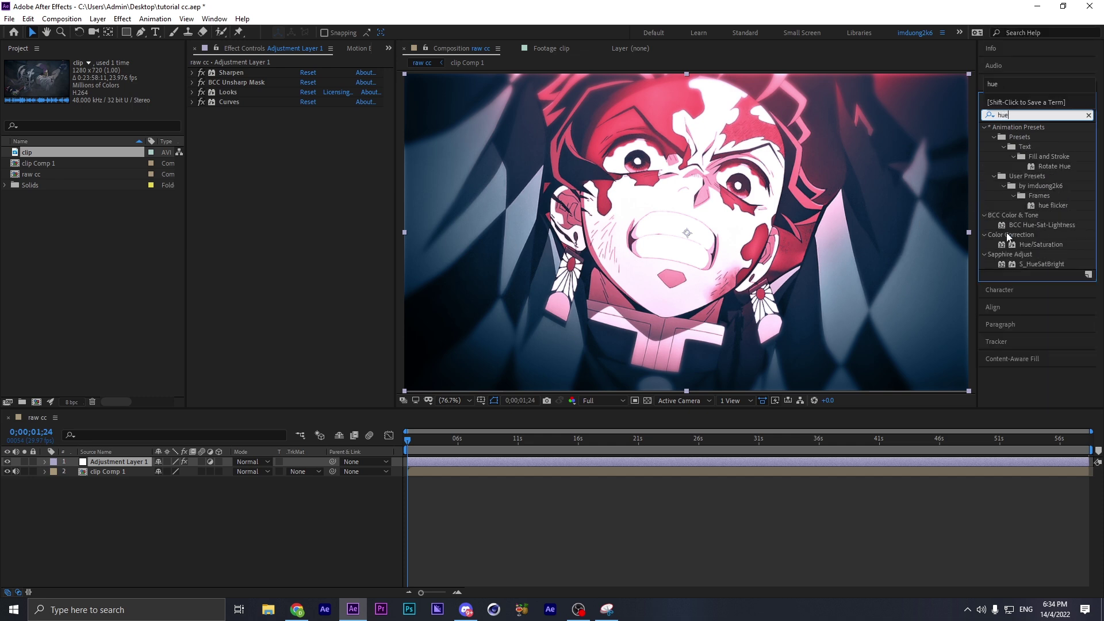
pyautogui.moveTo(1033, 244); pyautogui.dragTo(267, 167)
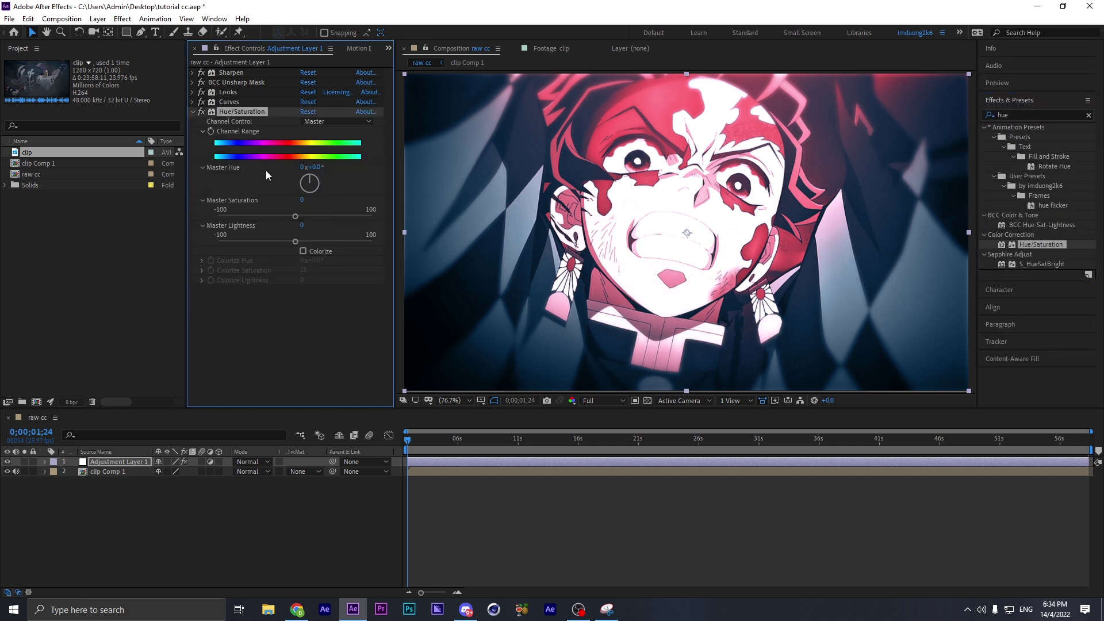
pyautogui.click(315, 122)
pyautogui.click(316, 144)
pyautogui.moveTo(297, 215); pyautogui.dragTo(360, 216)
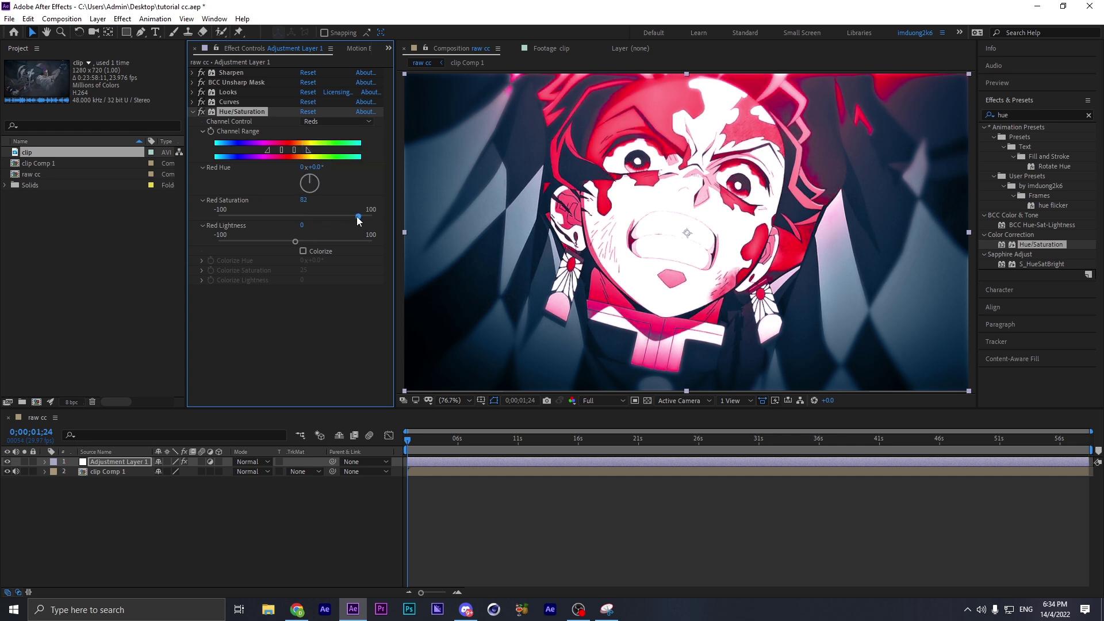
# Raise the Blue Saturation strongly and lower the Yellow Saturation in the Hue/Saturation effect.
pyautogui.click(338, 121)
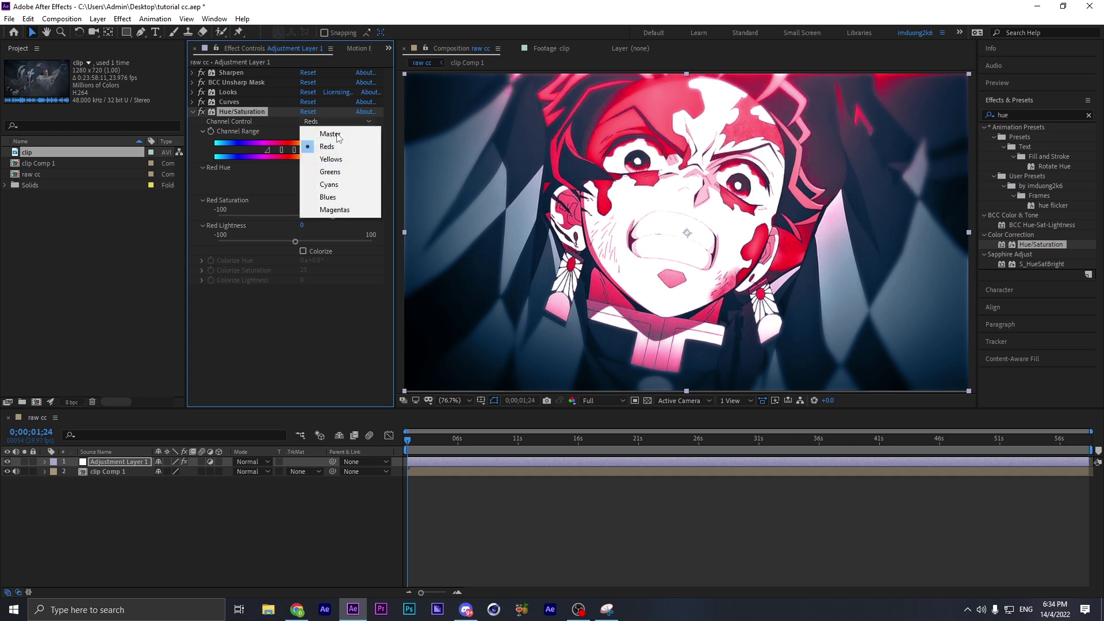
pyautogui.click(343, 197)
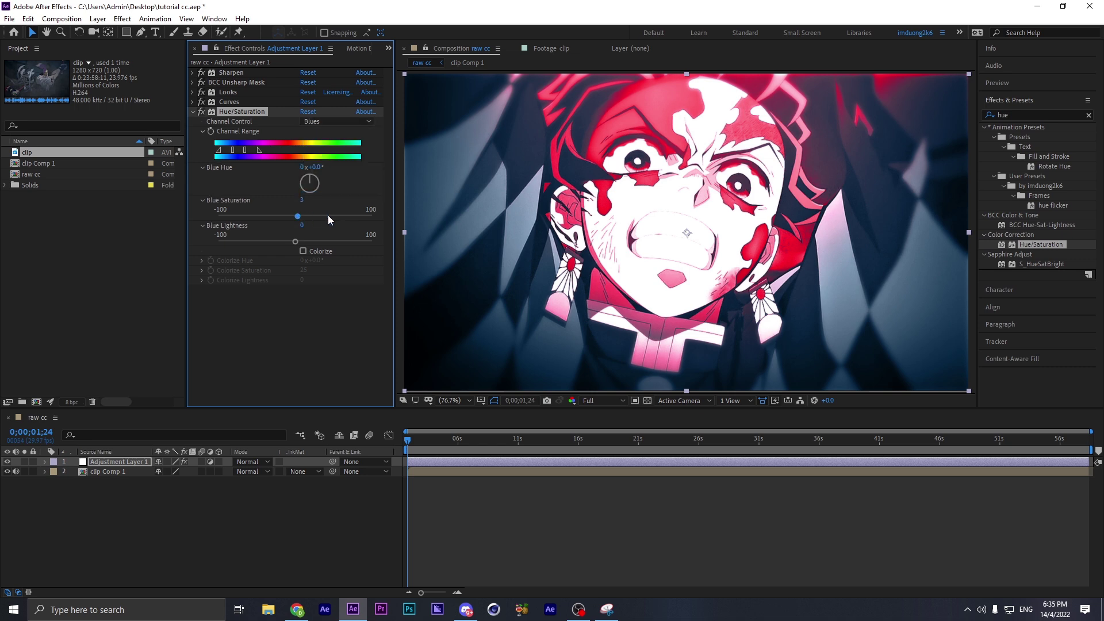
pyautogui.moveTo(343, 218); pyautogui.dragTo(349, 219)
pyautogui.click(345, 121)
pyautogui.click(342, 133)
pyautogui.click(343, 158)
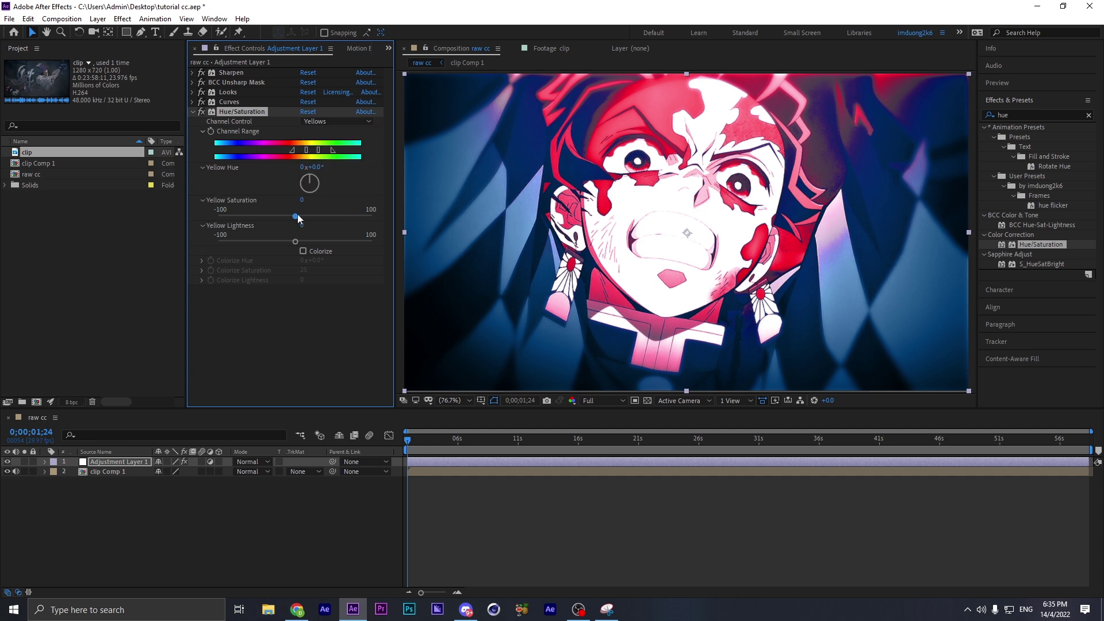
pyautogui.moveTo(294, 213); pyautogui.dragTo(259, 216)
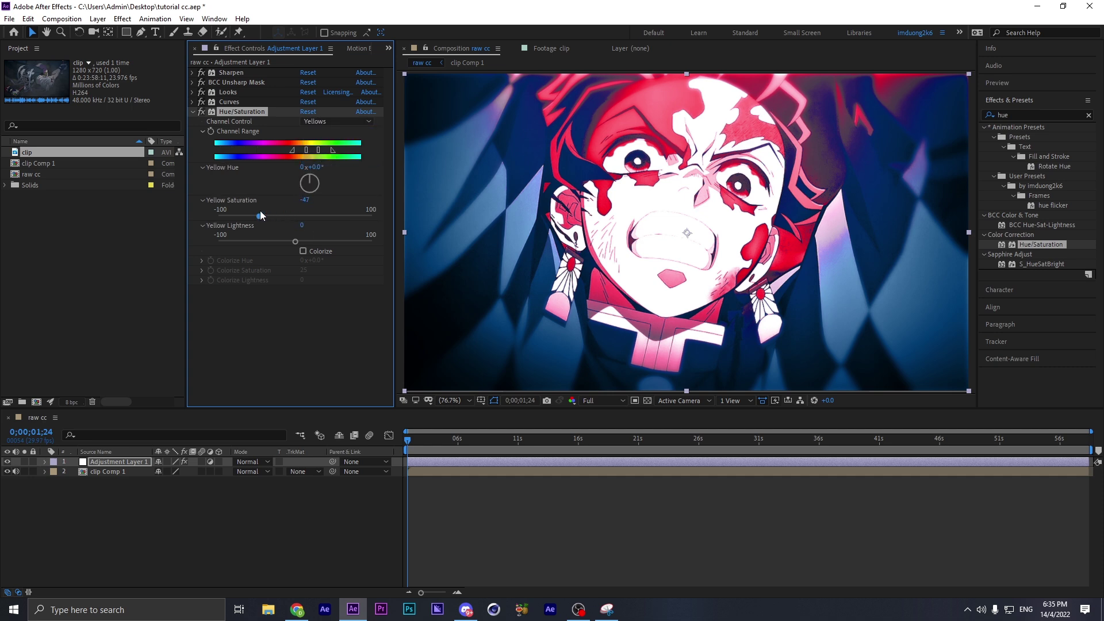
# Set the Green Saturation to -80 and the Cyan Saturation to -91 in the Hue/Saturation effect.
pyautogui.click(330, 122)
pyautogui.click(337, 172)
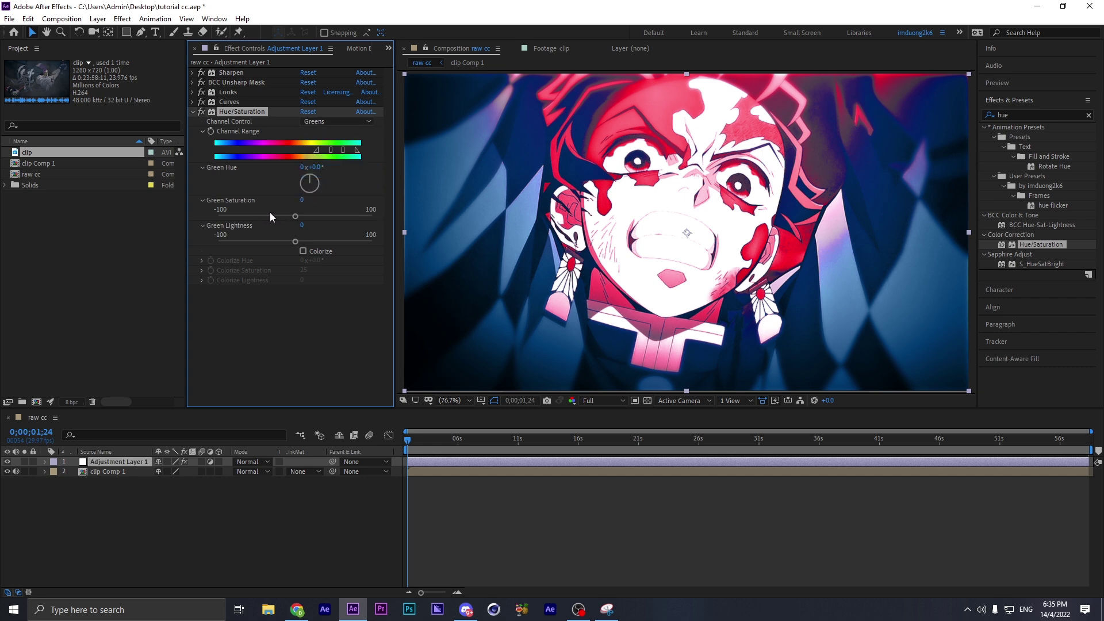
pyautogui.moveTo(294, 215); pyautogui.dragTo(235, 216)
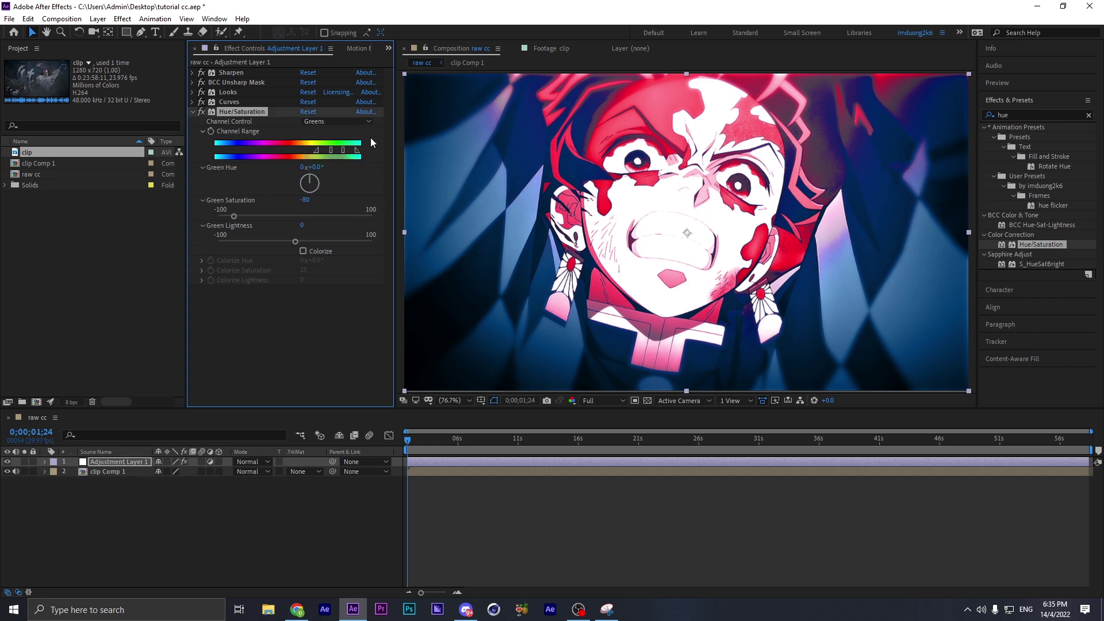
pyautogui.click(356, 123)
pyautogui.click(345, 184)
pyautogui.moveTo(304, 215); pyautogui.dragTo(226, 209)
# Lower the Magenta Saturation, set Master Saturation to -26 and Master Lightness to -18, and collapse the Hue/Saturation effect.
pyautogui.click(338, 121)
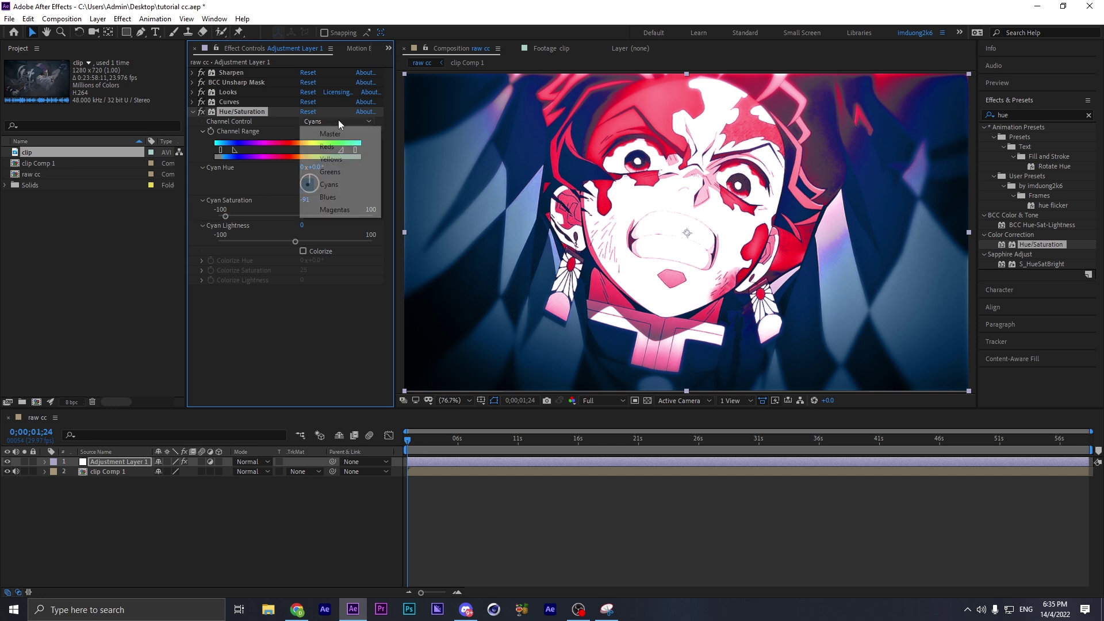
pyautogui.click(343, 209)
pyautogui.moveTo(296, 216)
pyautogui.mouseDown()
pyautogui.moveTo(226, 216)
pyautogui.moveTo(278, 216)
pyautogui.moveTo(287, 242)
pyautogui.moveTo(274, 219)
pyautogui.mouseUp()
pyautogui.click(333, 122)
pyautogui.click(336, 134)
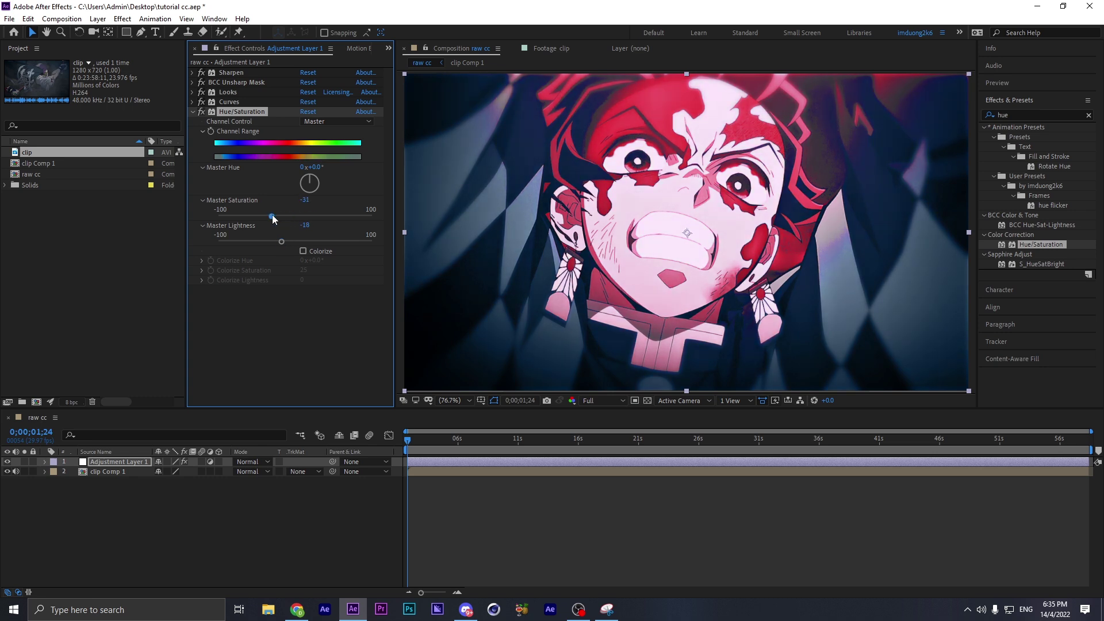
pyautogui.click(194, 116)
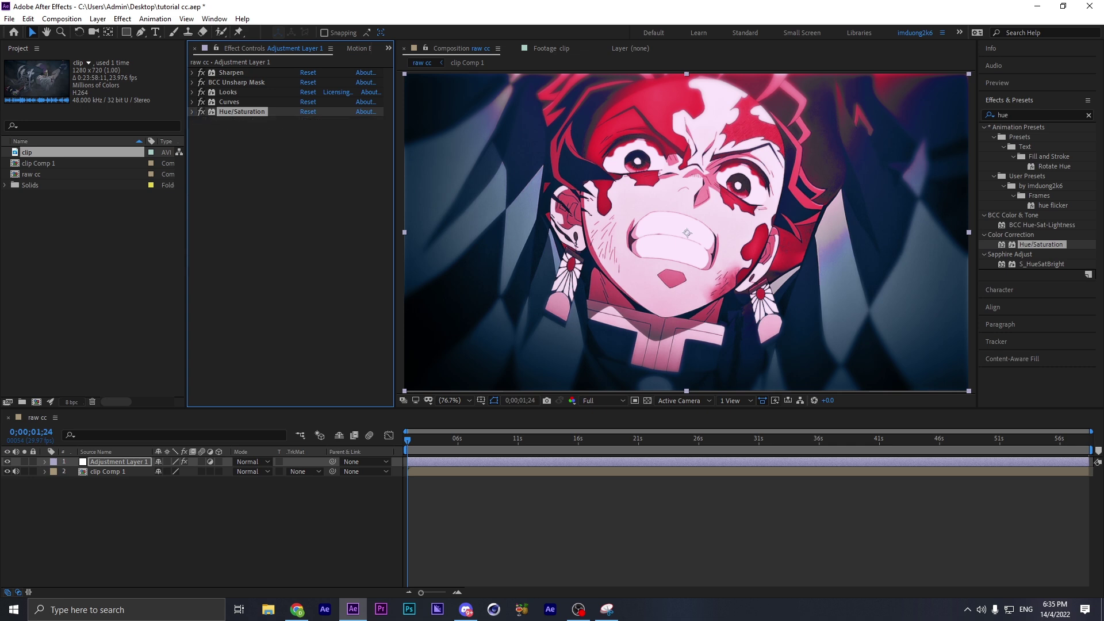
pyautogui.click(308, 224)
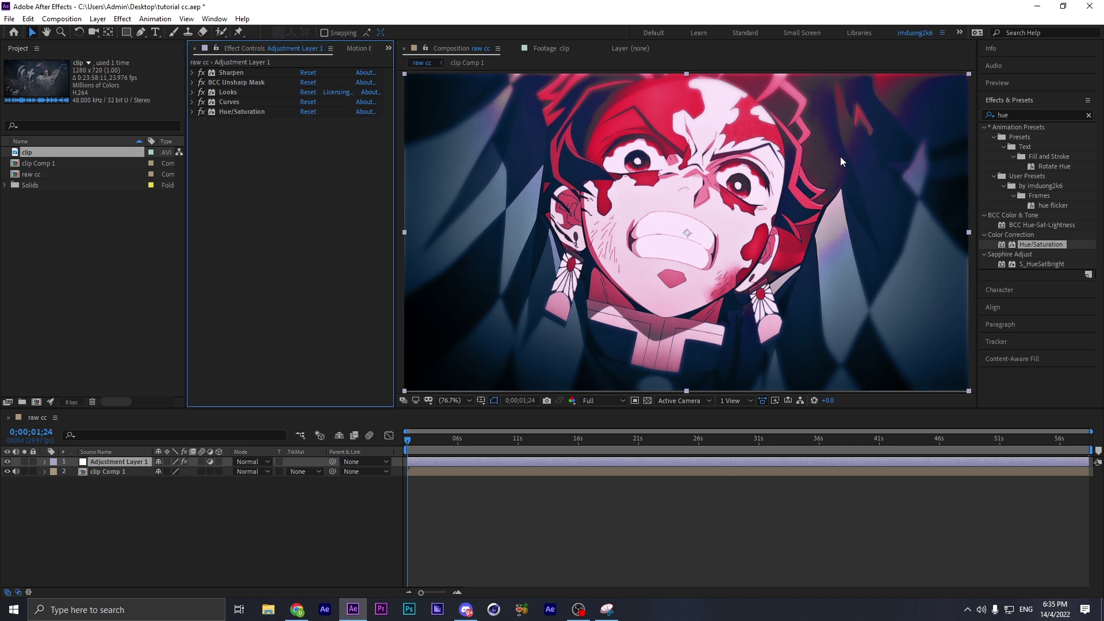
# Try the S_PseudoColor effect below Hue/Saturation on the adjustment layer and delete it.
pyautogui.click(1034, 117)
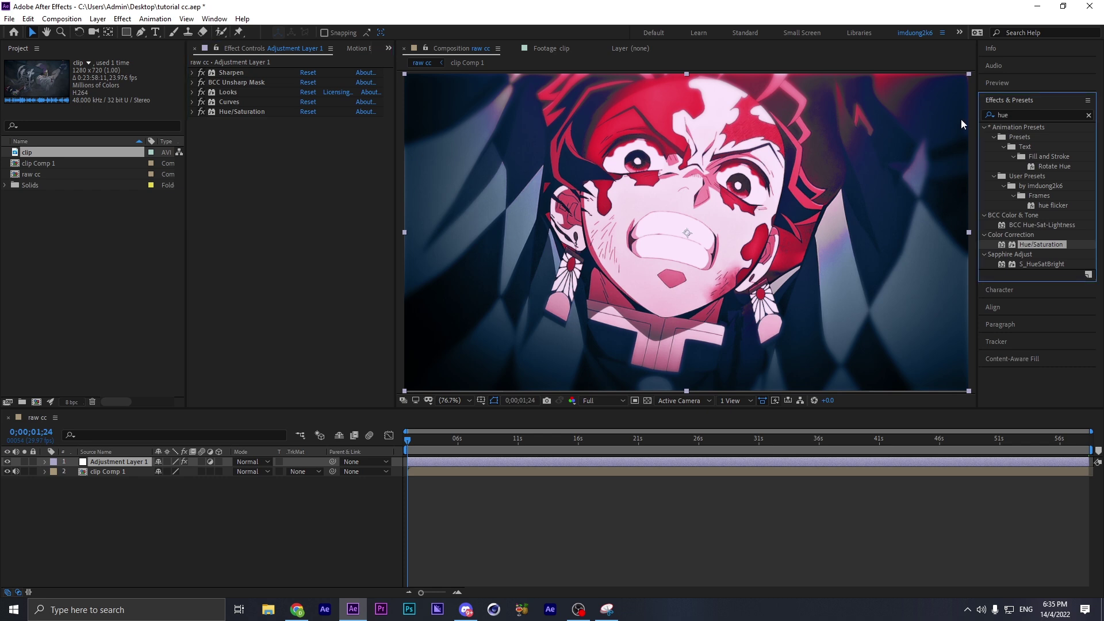
pyautogui.click(1057, 117)
pyautogui.write('s')
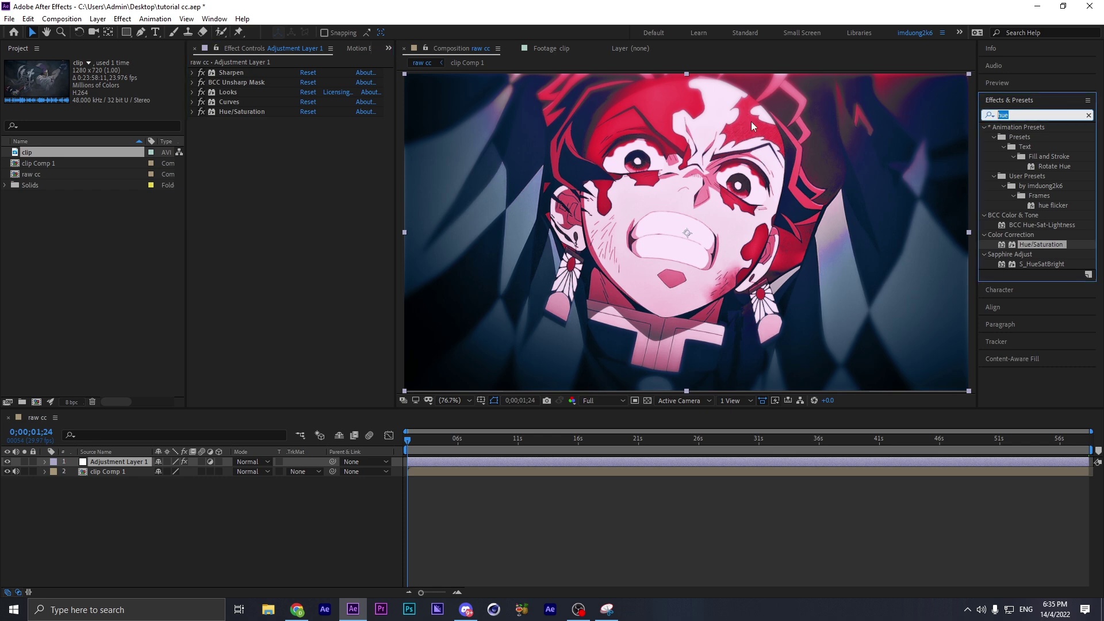
pyautogui.write('_p')
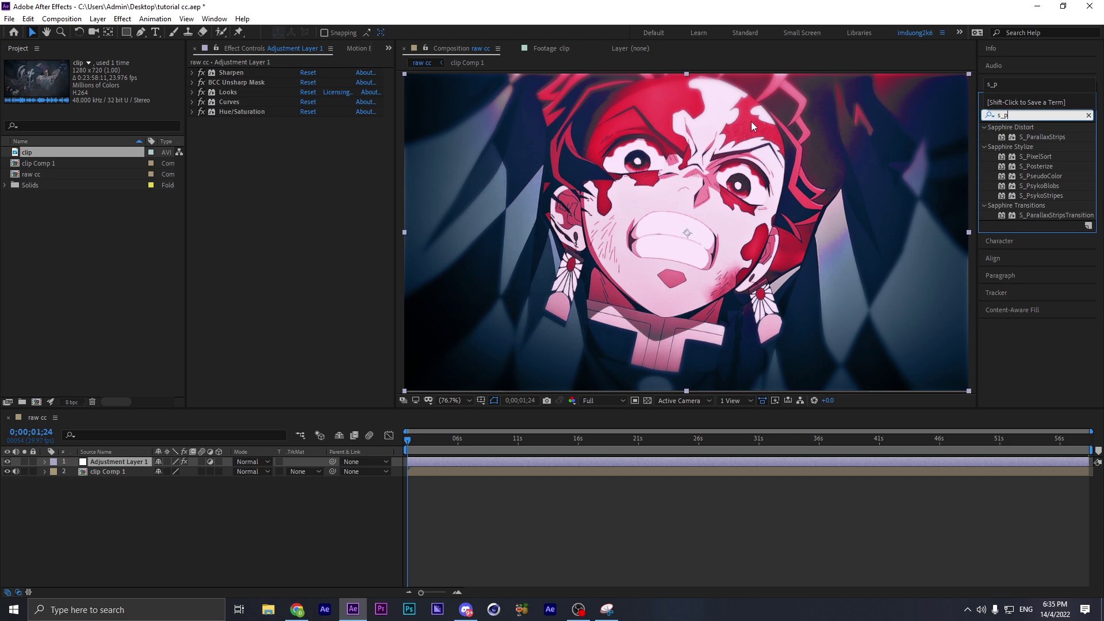
pyautogui.moveTo(1047, 175); pyautogui.dragTo(307, 230)
pyautogui.click(307, 208)
pyautogui.write('0')
pyautogui.press('Return')
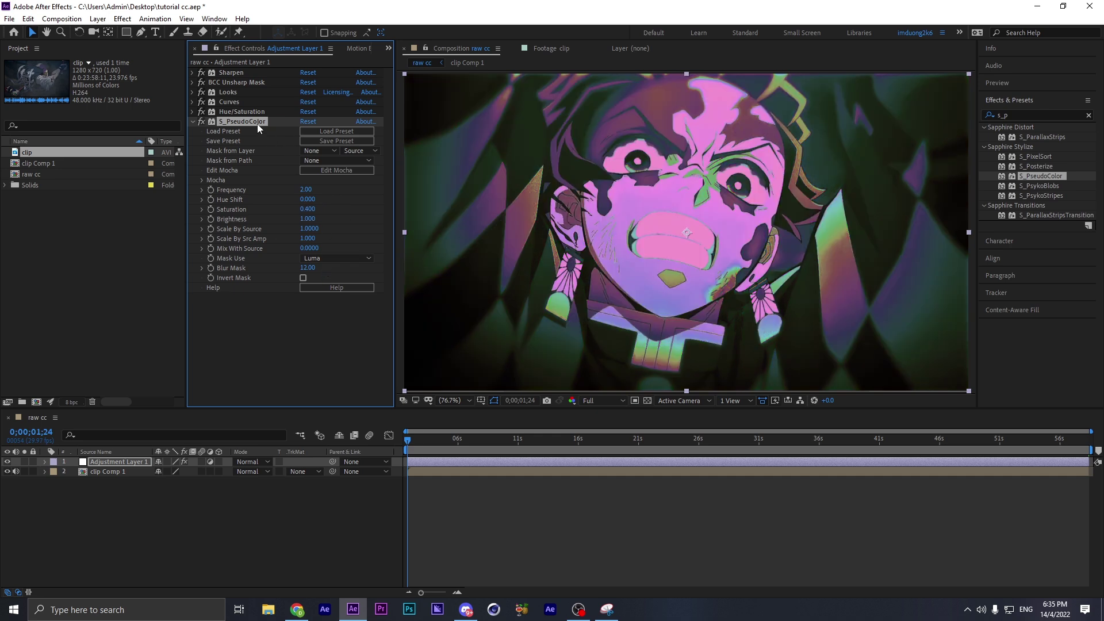
pyautogui.press('Delete')
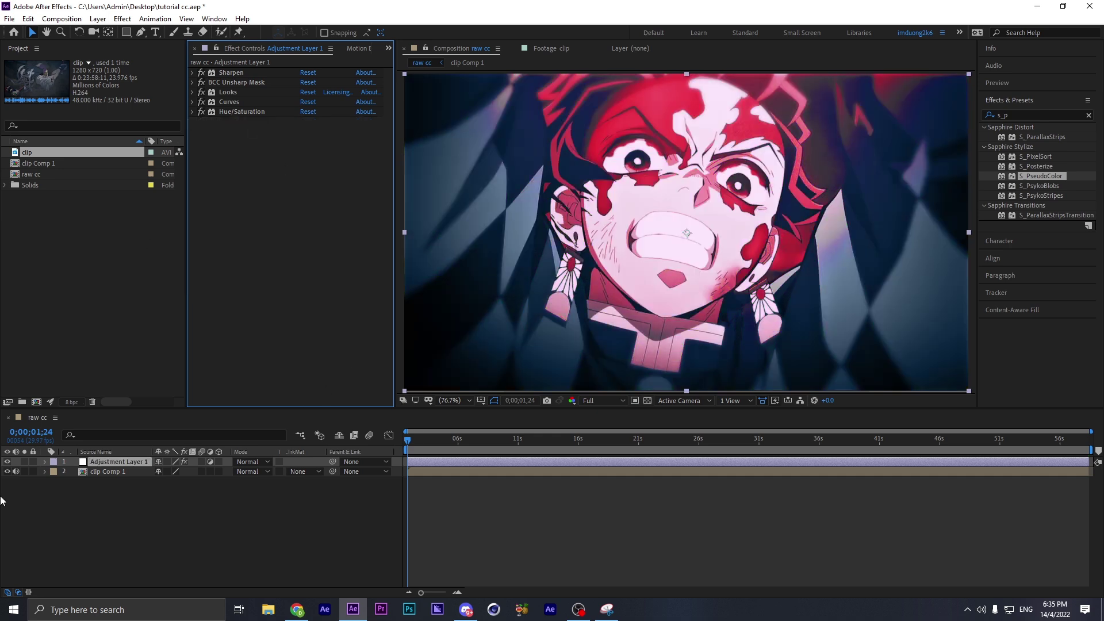
# Compare the clip with and without the adjustment layer and scrub the timeline back to its start.
pyautogui.click(7, 462)
pyautogui.click(7, 462)
pyautogui.click(7, 462)
pyautogui.click(7, 462)
pyautogui.click(517, 442)
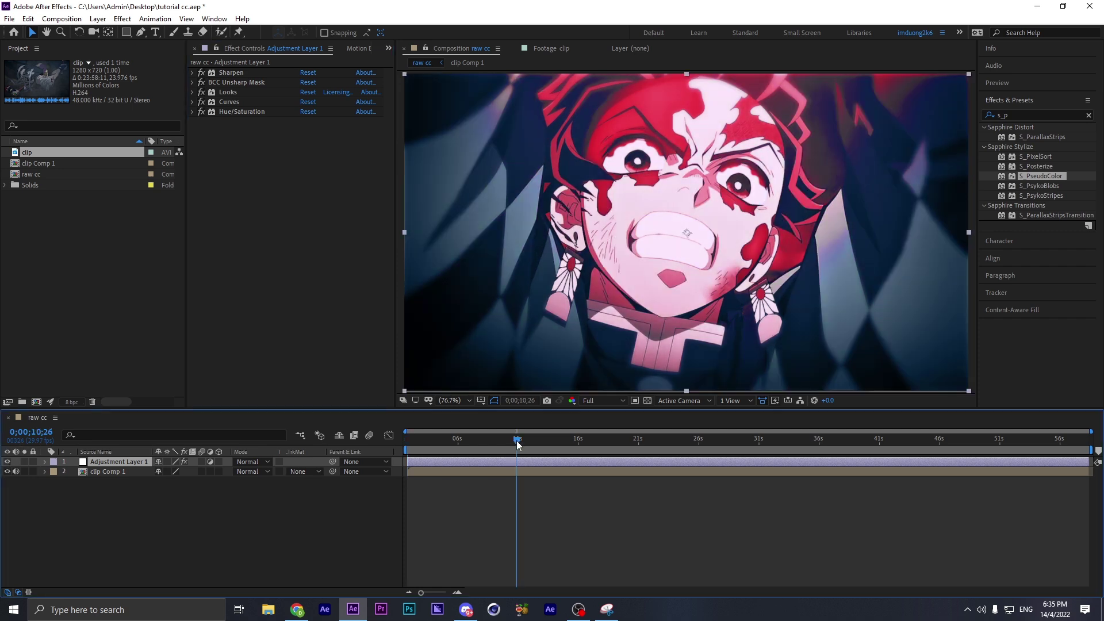
pyautogui.moveTo(516, 441); pyautogui.dragTo(408, 442)
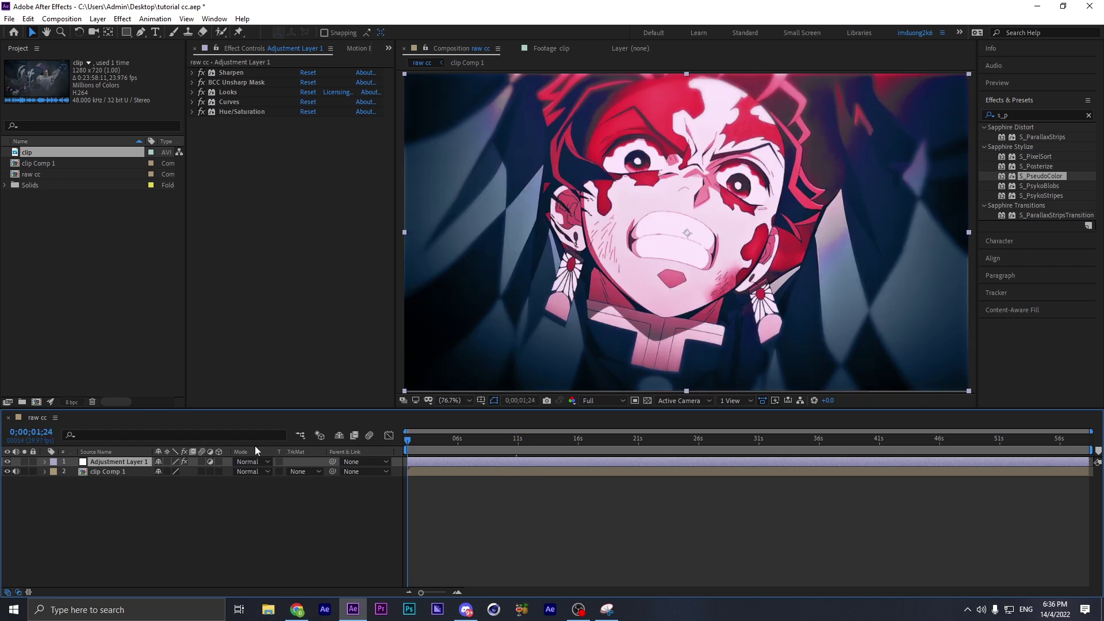